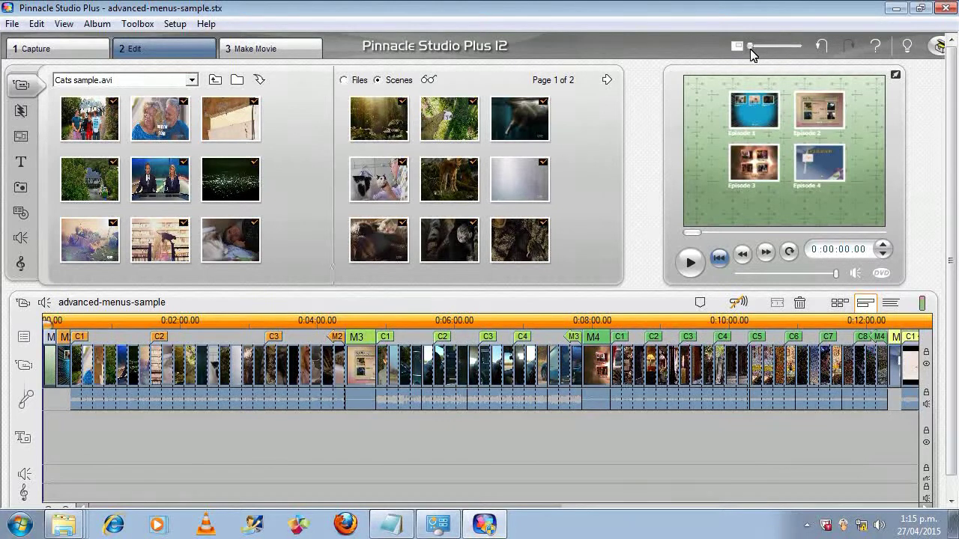
Enlarge the preview, view the four chapter submenus on the timeline, and return to the start of the movie
{"action": "left_click_drag", "start_coordinate": [753, 49], "coordinate": [824, 57]}
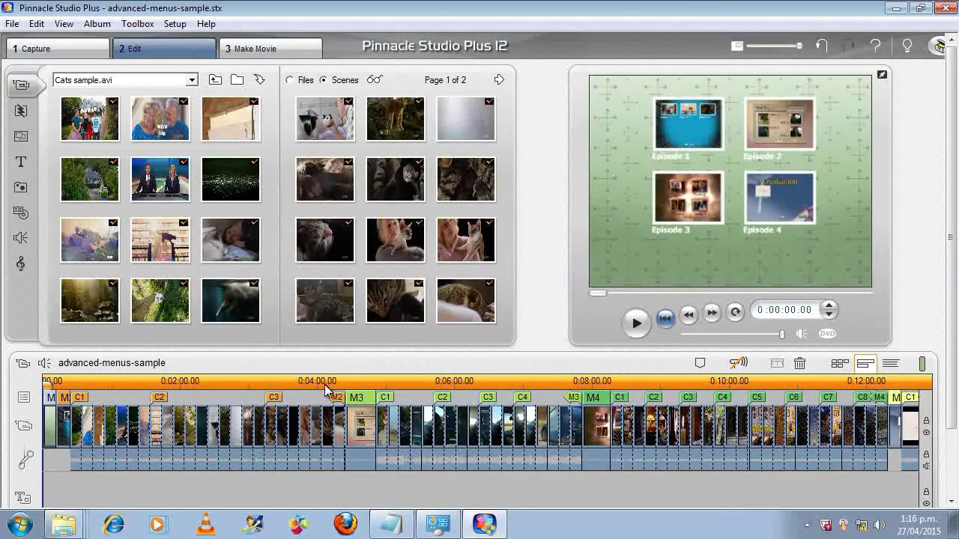
{"action": "left_click", "coordinate": [64, 436]}
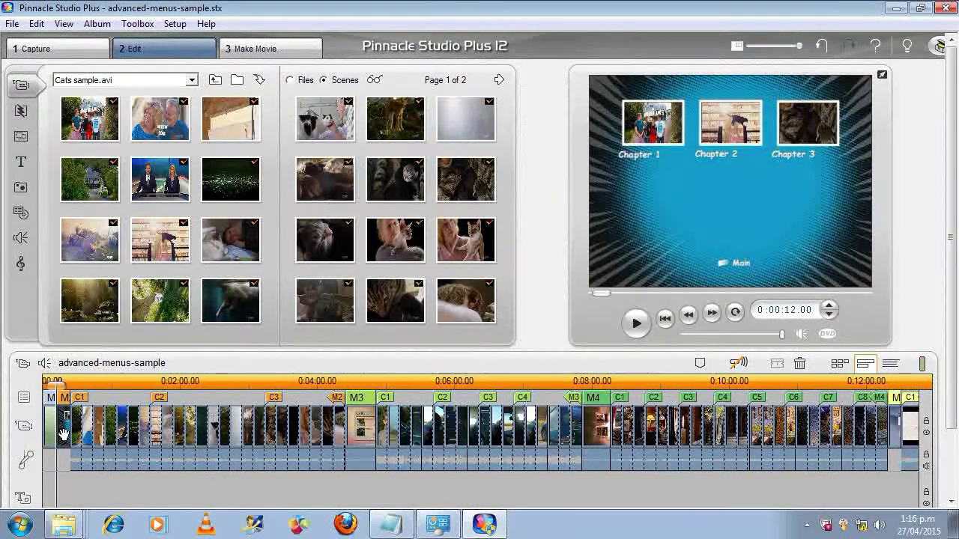
{"action": "left_click", "coordinate": [365, 421]}
{"action": "left_click", "coordinate": [596, 415]}
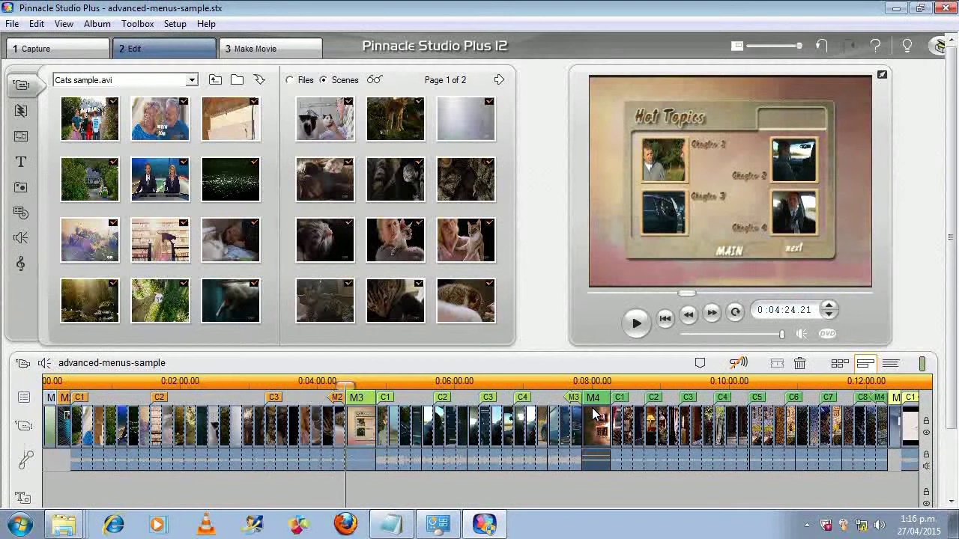
{"action": "left_click", "coordinate": [894, 420]}
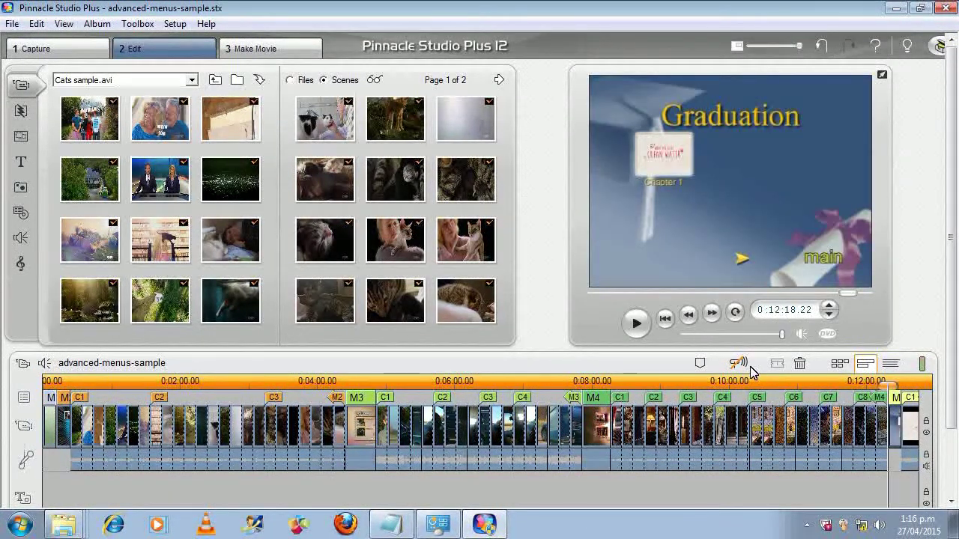
{"action": "left_click", "coordinate": [665, 319]}
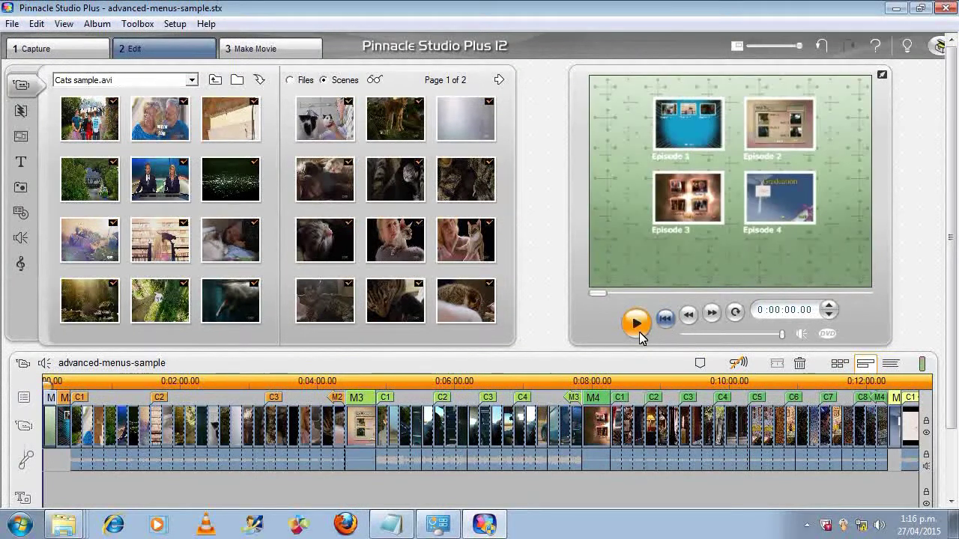
Play the movie in DVD preview mode, open the Episode 3 submenu, move through its chapter buttons and return to the main menu
{"action": "left_click", "coordinate": [827, 335]}
{"action": "left_click", "coordinate": [648, 325]}
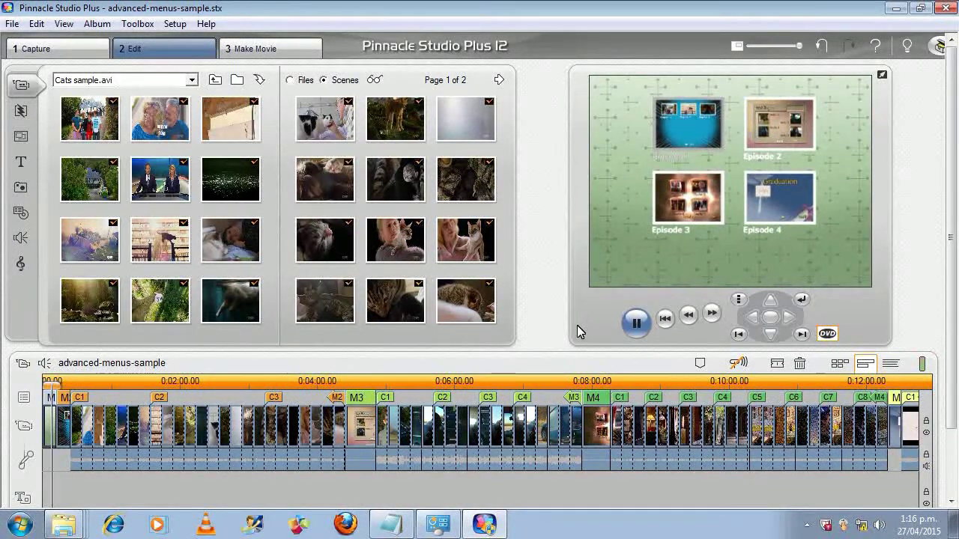
{"action": "left_click", "coordinate": [697, 205]}
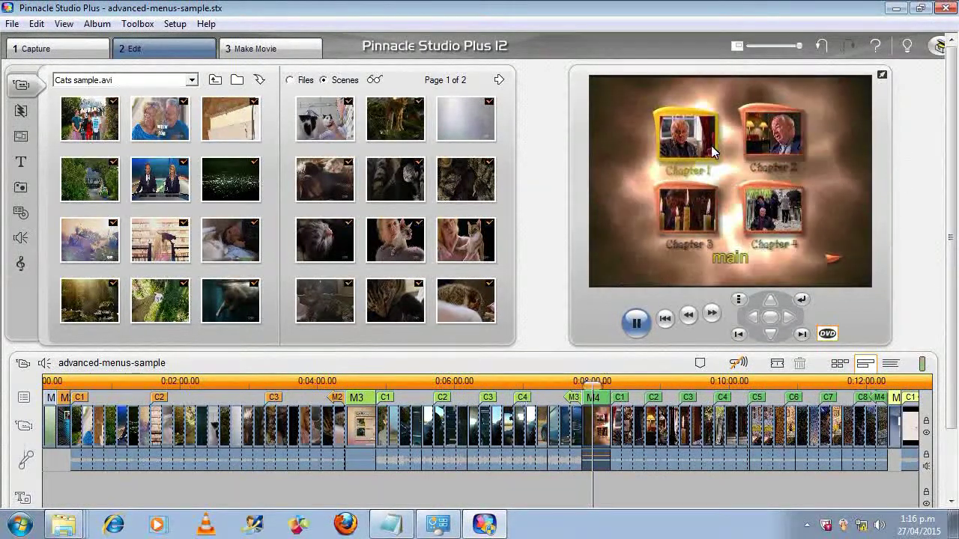
{"action": "key", "text": "Right"}
{"action": "key", "text": "Down"}
{"action": "key", "text": "Left"}
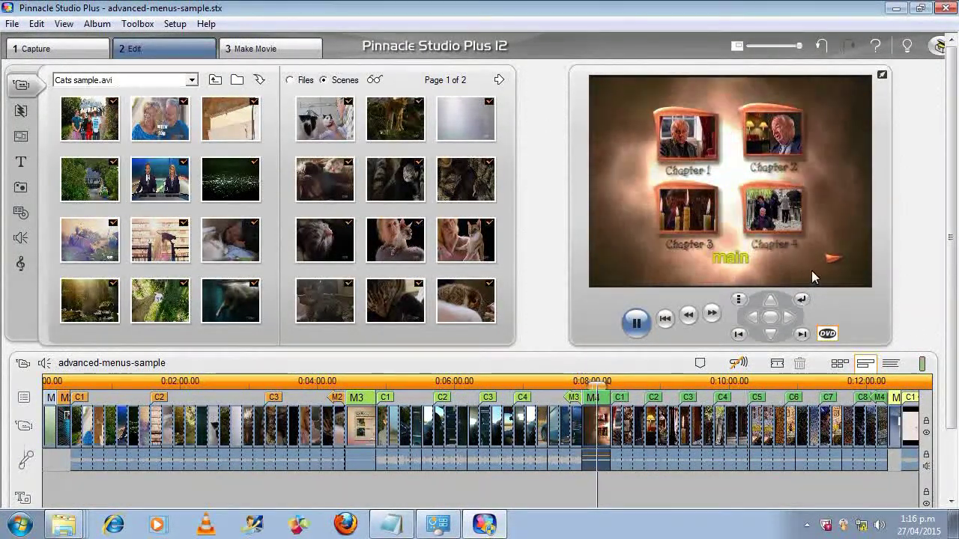
{"action": "left_click", "coordinate": [734, 259]}
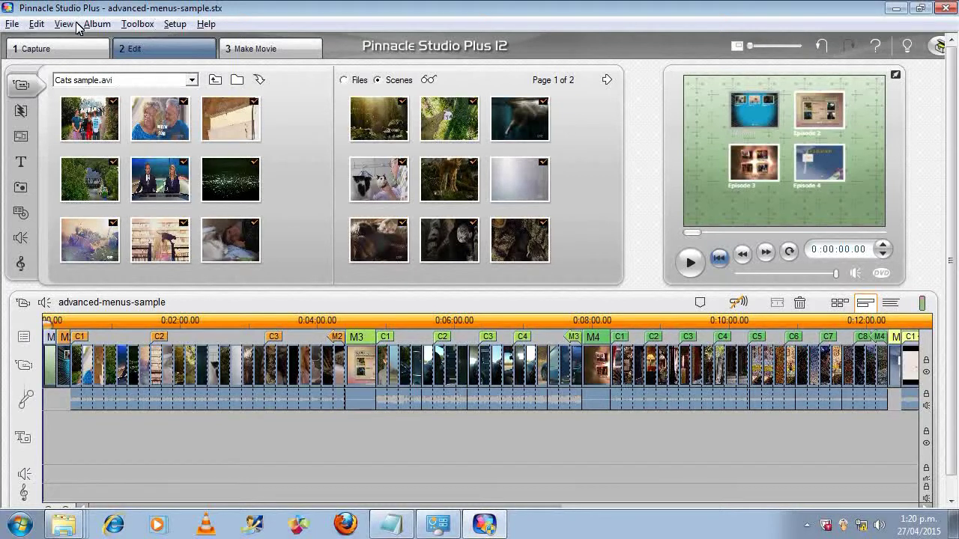
Start a new project and place the Cats sample.avi scenes from the first album page at the start of the video track
{"action": "left_click", "coordinate": [11, 24]}
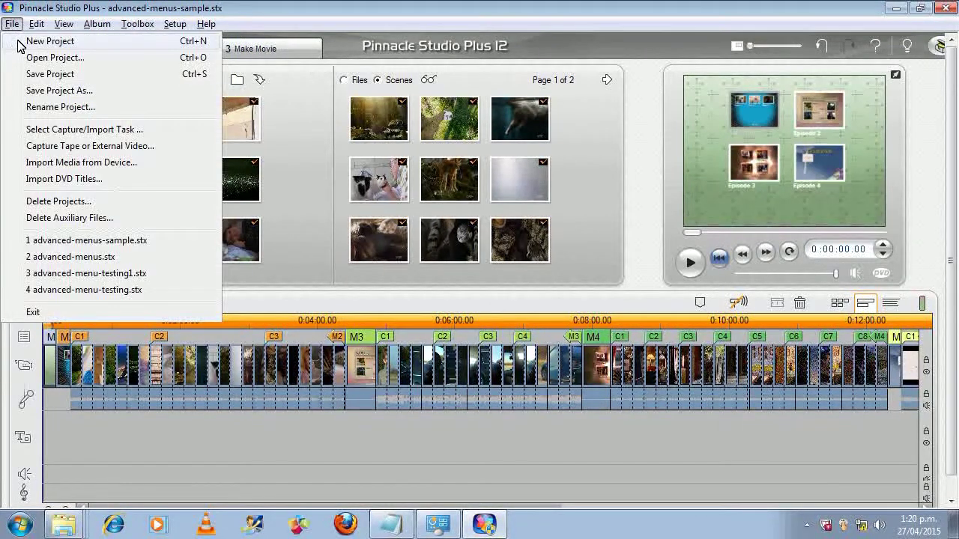
{"action": "key", "text": "Escape"}
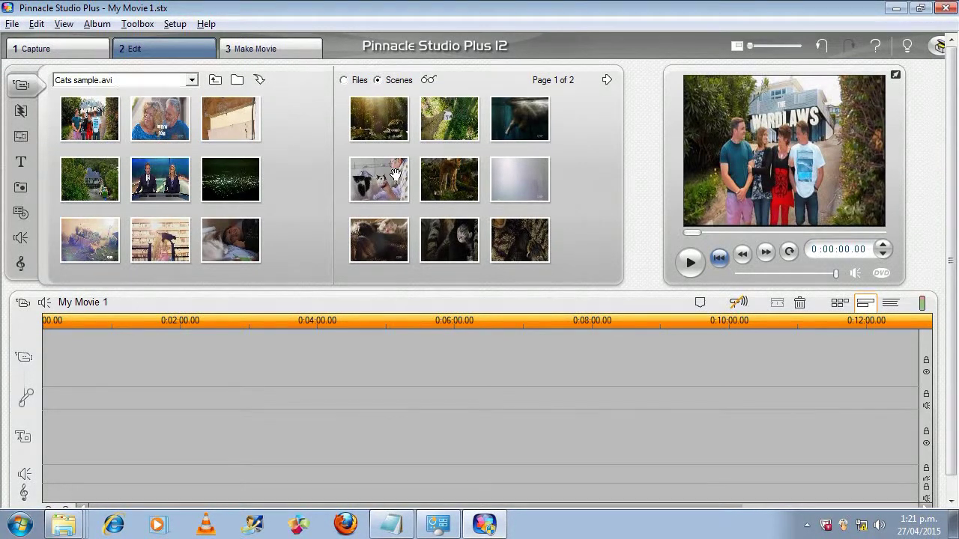
{"action": "left_click", "coordinate": [156, 81]}
{"action": "left_click", "coordinate": [156, 81]}
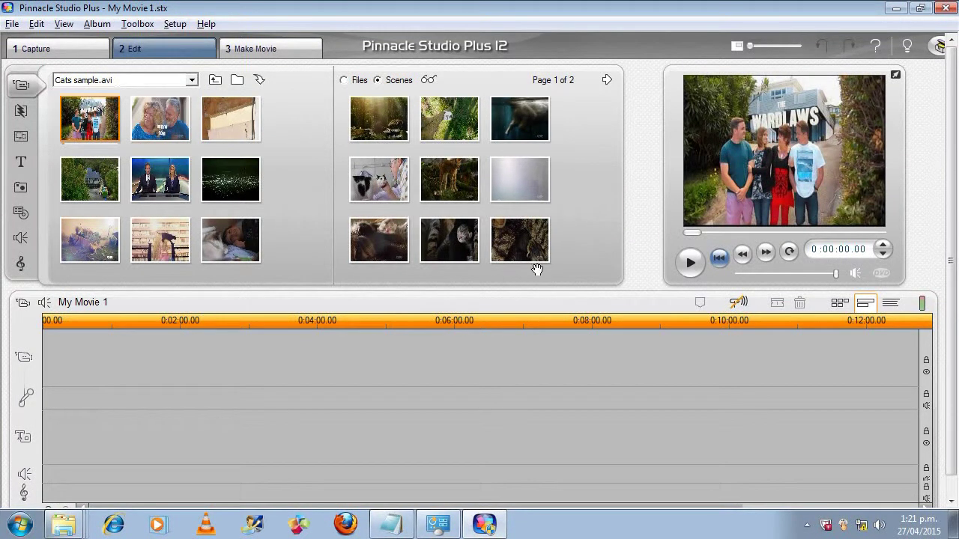
{"action": "left_click", "coordinate": [509, 259], "text": "shift"}
{"action": "left_click_drag", "start_coordinate": [63, 125], "coordinate": [164, 362]}
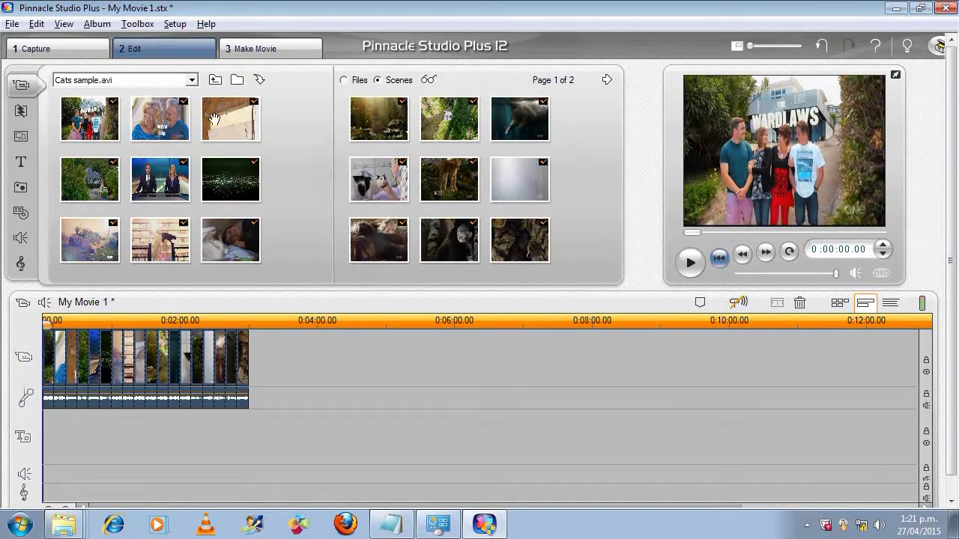
Append the Miltary_driving_school.avi scenes, without the first one, after the cat scenes on the video track
{"action": "left_click", "coordinate": [172, 83]}
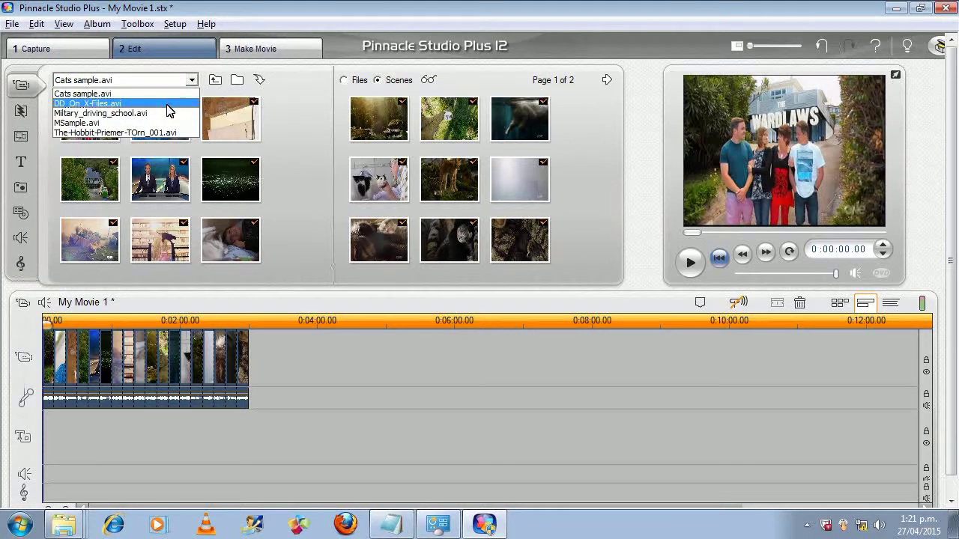
{"action": "left_click", "coordinate": [166, 114]}
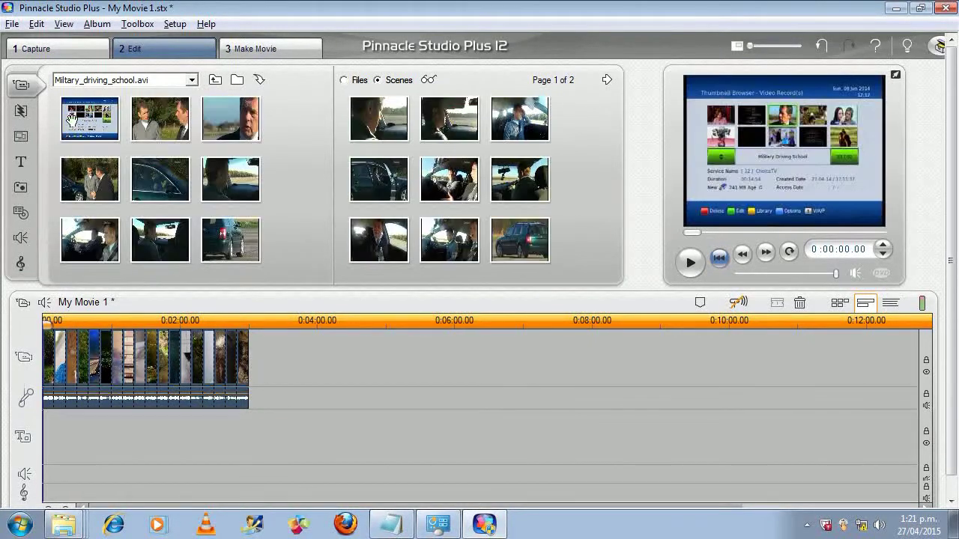
{"action": "left_click_drag", "start_coordinate": [149, 127], "coordinate": [306, 336]}
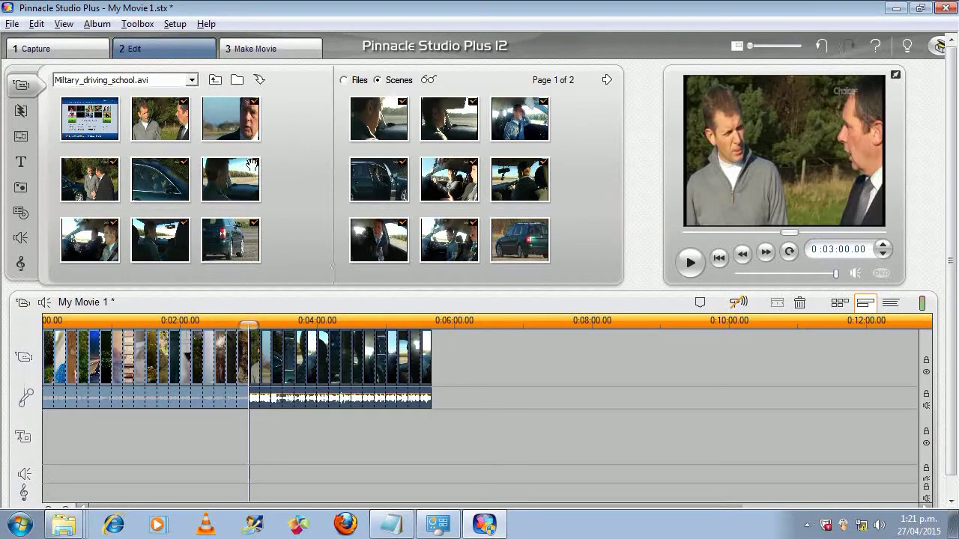
Append all scenes of MSample.avi to the end of the video track
{"action": "left_click", "coordinate": [187, 88]}
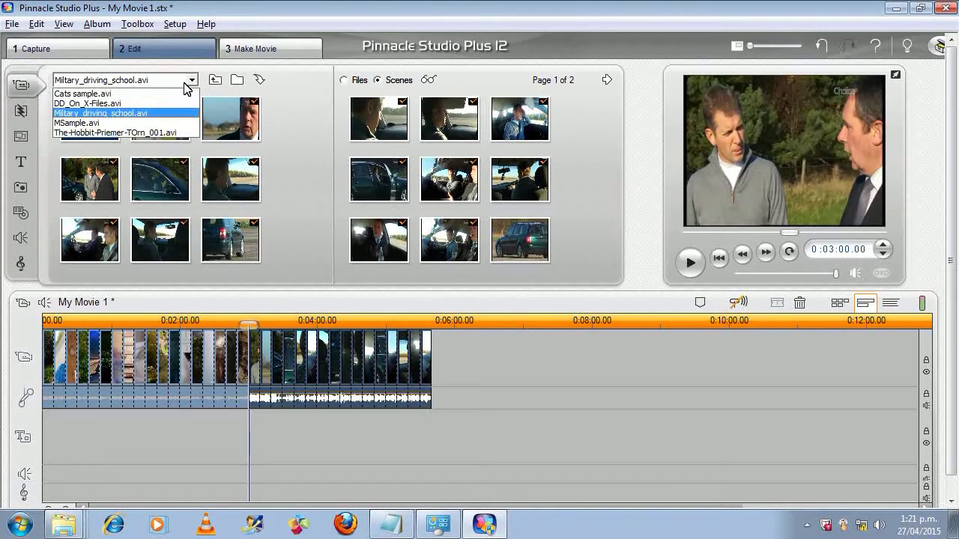
{"action": "left_click", "coordinate": [157, 122]}
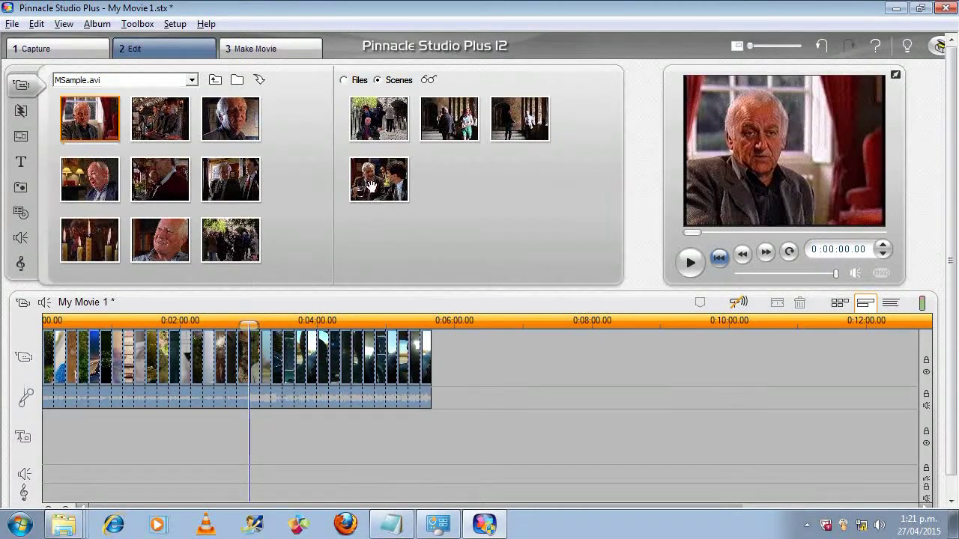
{"action": "key", "text": "ctrl+a"}
{"action": "left_click_drag", "start_coordinate": [96, 101], "coordinate": [596, 412]}
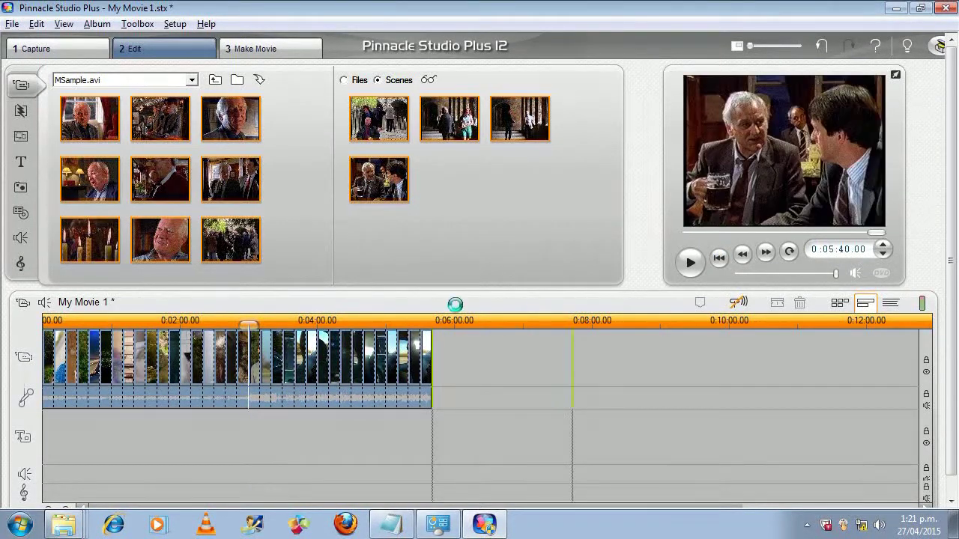
Append the first three scenes of DD_On_X-Files.avi to the end of the video track
{"action": "left_click", "coordinate": [154, 81]}
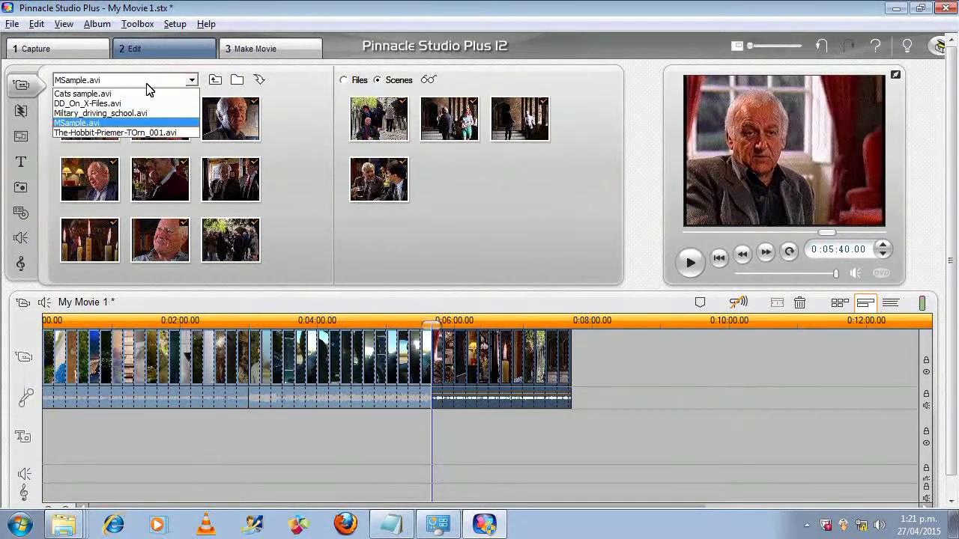
{"action": "left_click", "coordinate": [127, 104]}
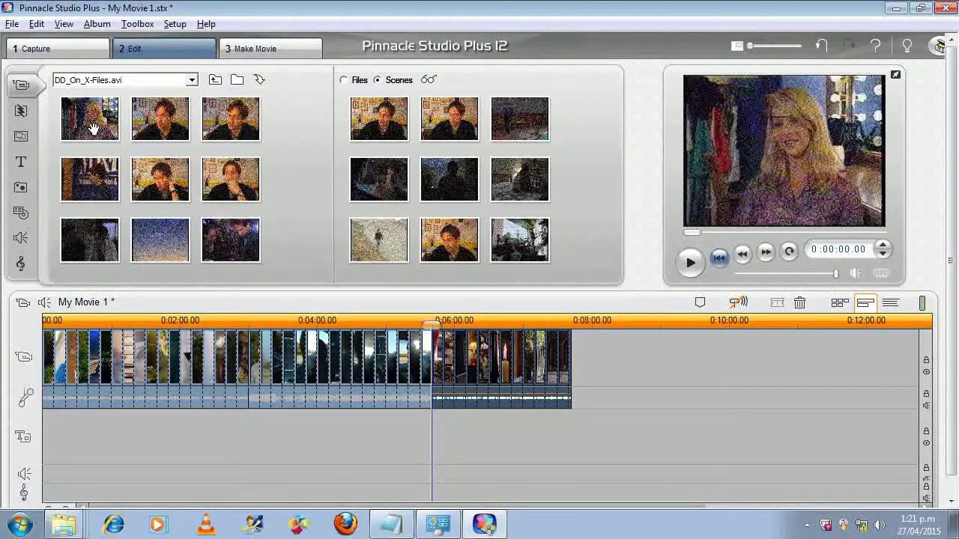
{"action": "left_click", "coordinate": [94, 127]}
{"action": "left_click_drag", "start_coordinate": [101, 128], "coordinate": [666, 373]}
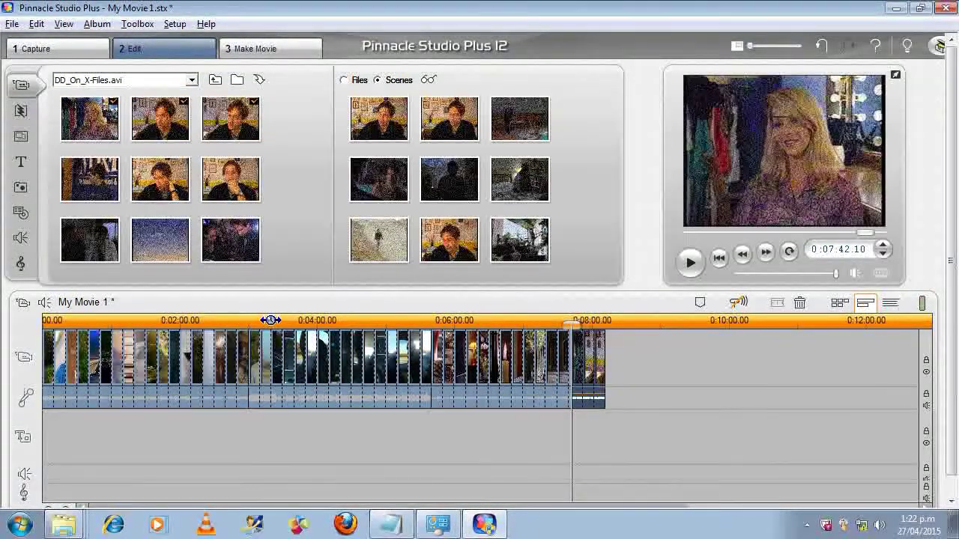
Insert the green four-thumbnail standard menu at the start of the movie, choosing to create its chapters manually
{"action": "left_click_drag", "start_coordinate": [271, 321], "coordinate": [385, 332]}
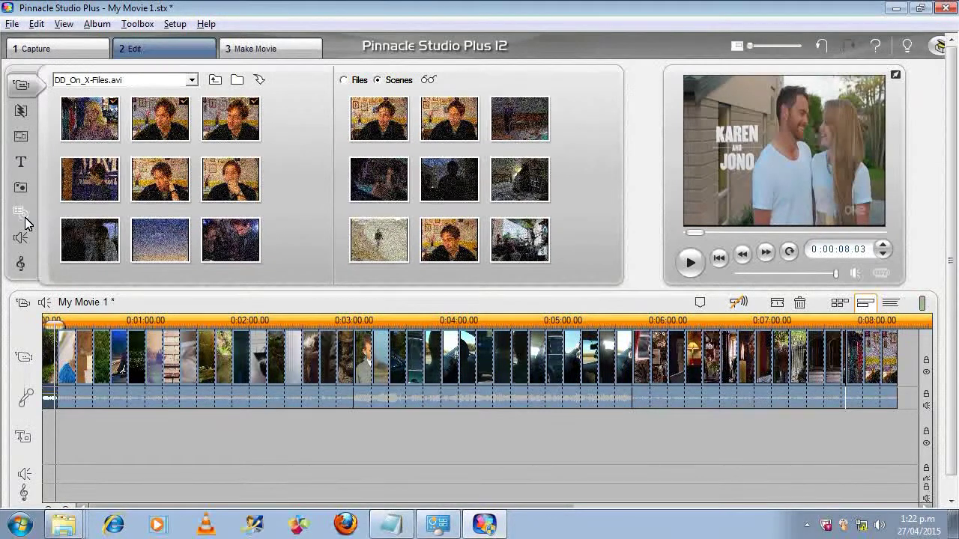
{"action": "left_click", "coordinate": [23, 214]}
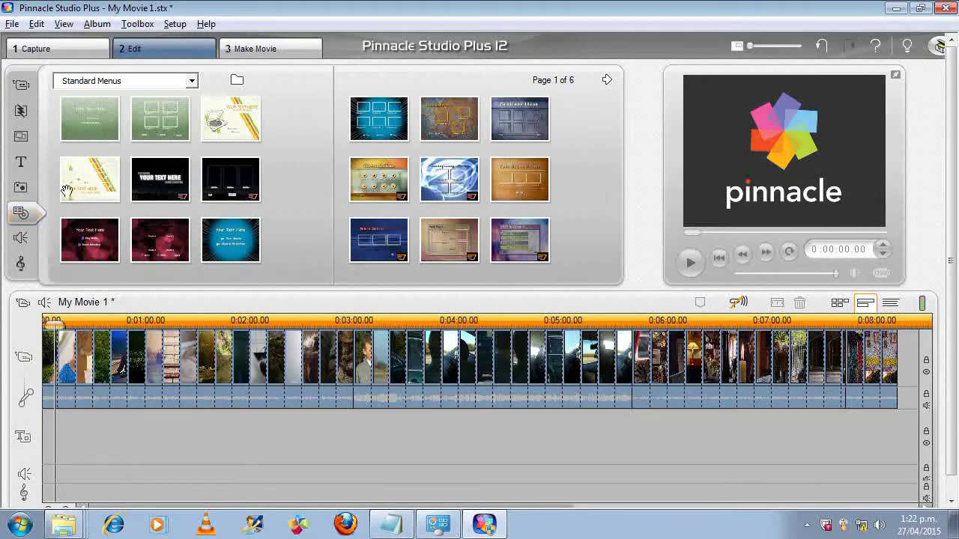
{"action": "left_click", "coordinate": [163, 123]}
{"action": "mouse_move", "coordinate": [163, 123]}
{"action": "left_mouse_down"}
{"action": "mouse_move", "coordinate": [69, 270]}
{"action": "mouse_move", "coordinate": [43, 359]}
{"action": "mouse_move", "coordinate": [49, 369]}
{"action": "left_mouse_up"}
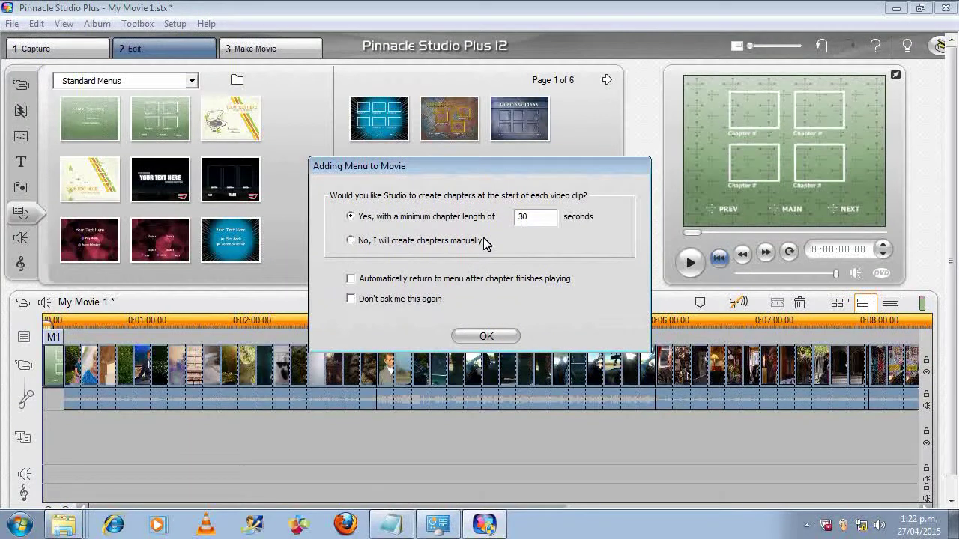
{"action": "left_click", "coordinate": [387, 243]}
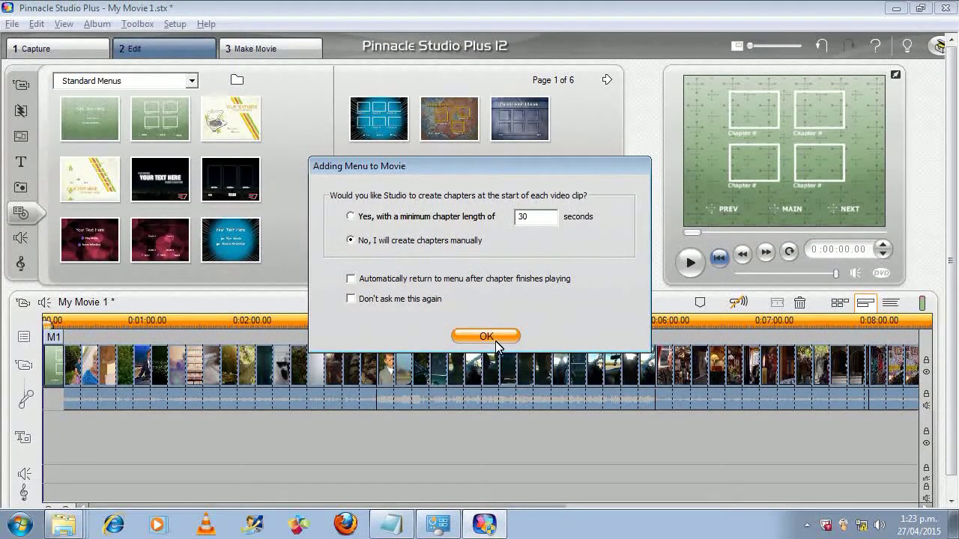
{"action": "left_click", "coordinate": [487, 336]}
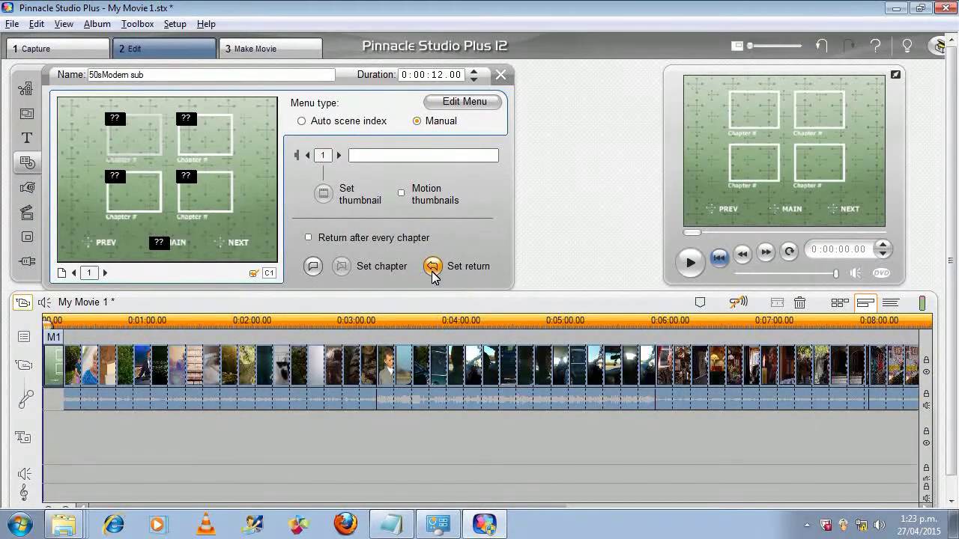
Examine the first menu's unlinked buttons and its button-number display in the menu properties, and close them
{"action": "left_click", "coordinate": [114, 118]}
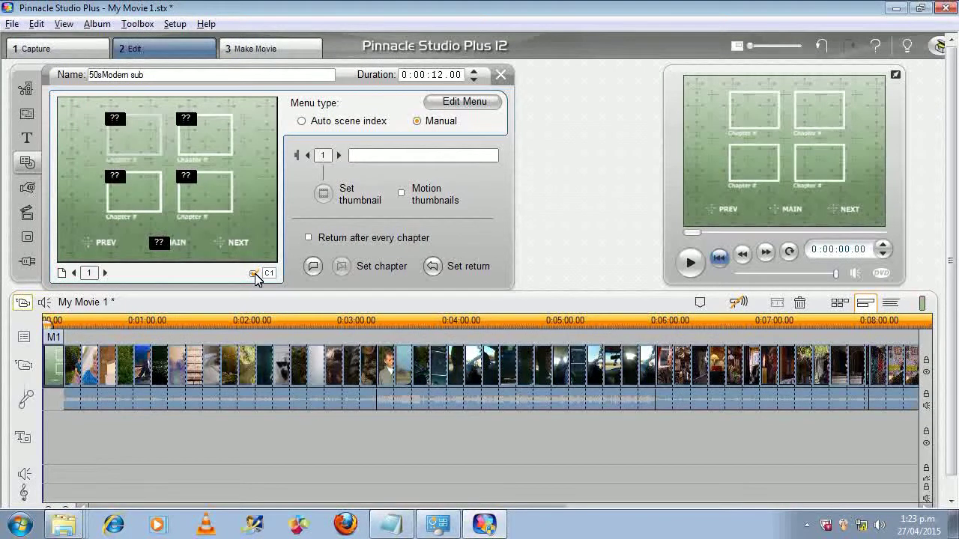
{"action": "left_click", "coordinate": [253, 274]}
{"action": "left_click", "coordinate": [253, 274]}
{"action": "left_click", "coordinate": [500, 75]}
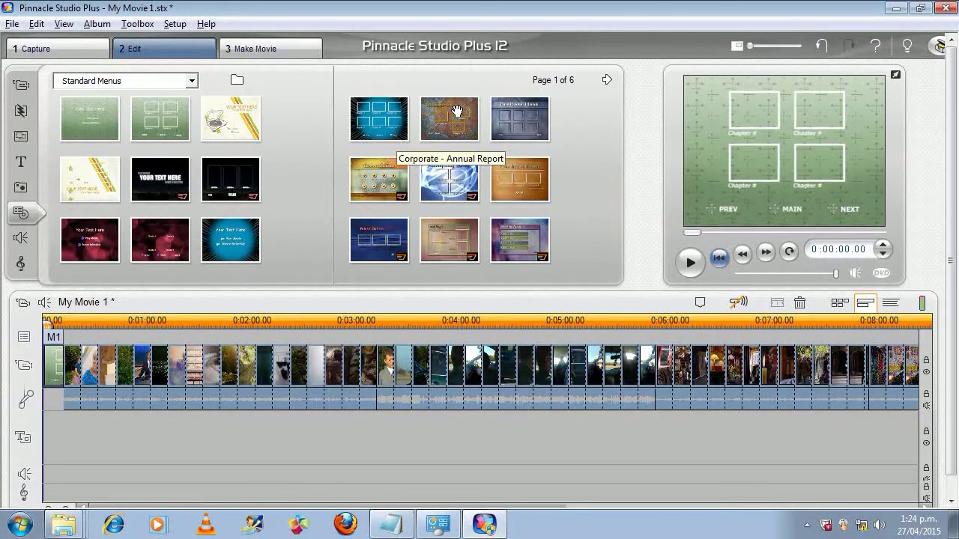
Insert the Corporate - Annual Report menu directly after the first menu, with chapters created manually
{"action": "left_click_drag", "start_coordinate": [456, 111], "coordinate": [69, 374]}
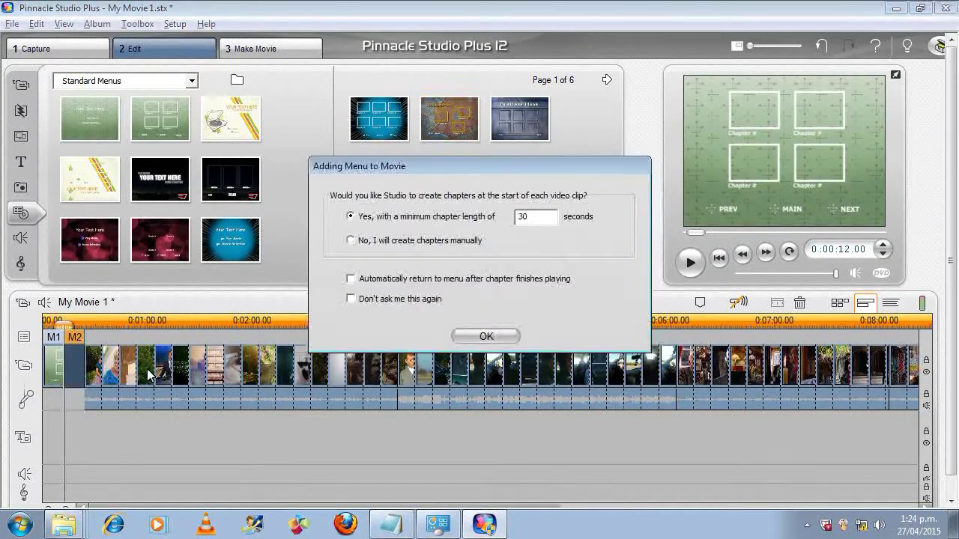
{"action": "left_click", "coordinate": [457, 243]}
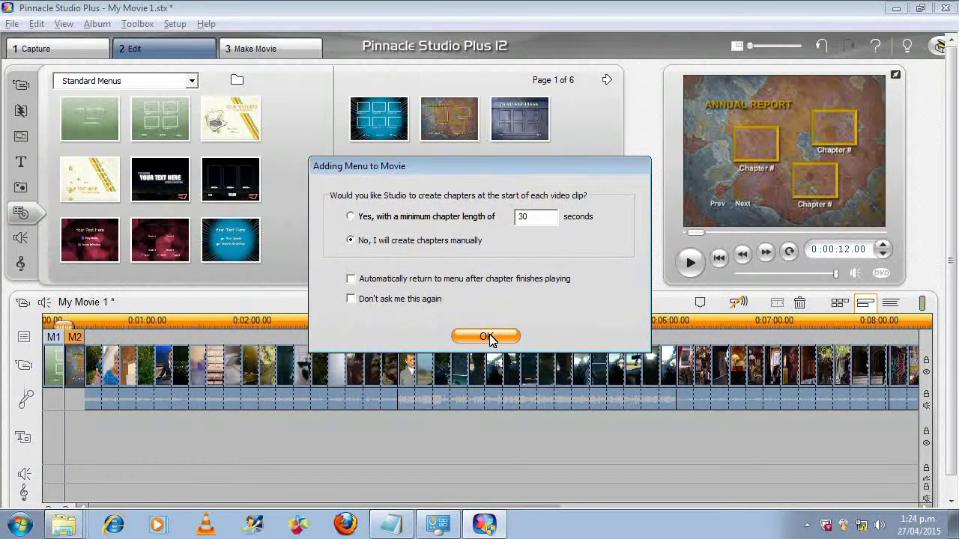
{"action": "left_click", "coordinate": [487, 337]}
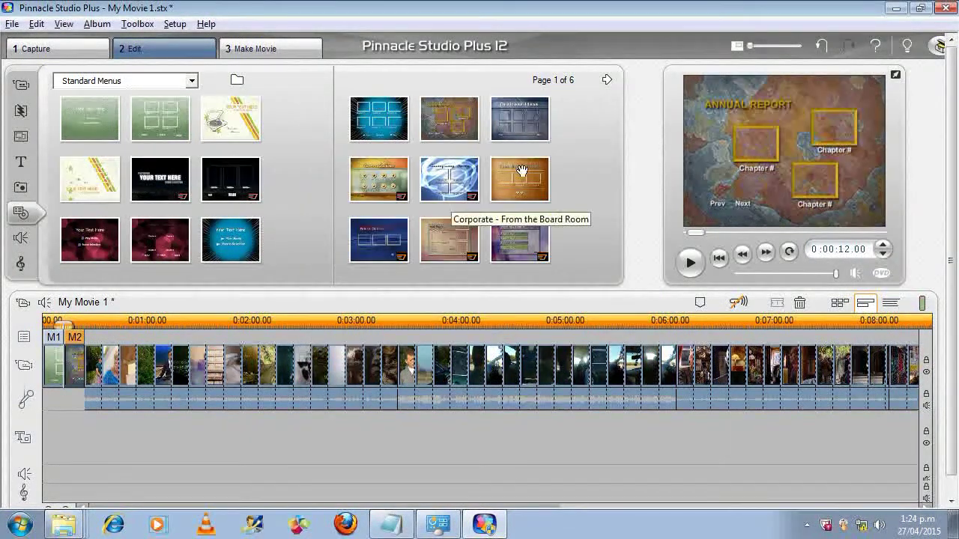
Insert the Corporate - From the Board Room menu before the driving school scenes, with chapters created manually
{"action": "mouse_move", "coordinate": [522, 171]}
{"action": "left_mouse_down"}
{"action": "mouse_move", "coordinate": [466, 247]}
{"action": "mouse_move", "coordinate": [403, 365]}
{"action": "mouse_move", "coordinate": [399, 357]}
{"action": "left_mouse_up"}
{"action": "left_click", "coordinate": [405, 238]}
{"action": "left_click", "coordinate": [495, 338]}
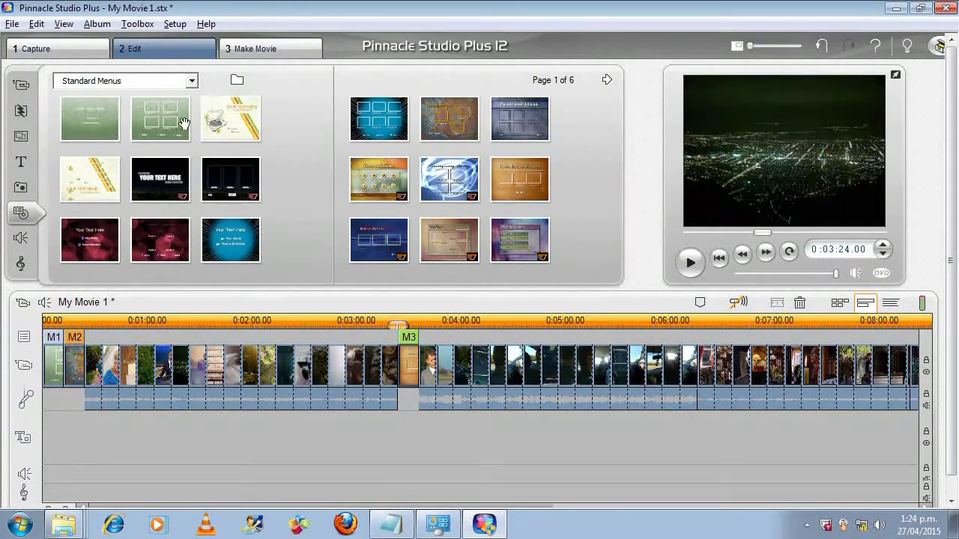
Insert the blue starburst six-thumbnail menu directly after the driving school scenes, with chapters created manually
{"action": "left_click", "coordinate": [389, 112]}
{"action": "mouse_move", "coordinate": [388, 111]}
{"action": "left_mouse_down"}
{"action": "mouse_move", "coordinate": [435, 136]}
{"action": "mouse_move", "coordinate": [708, 370]}
{"action": "left_mouse_up"}
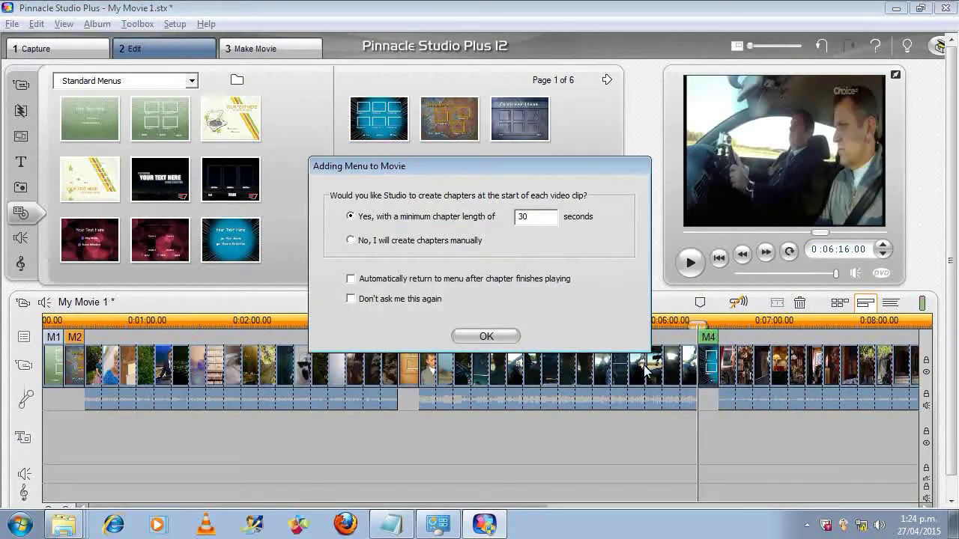
{"action": "left_click", "coordinate": [447, 239]}
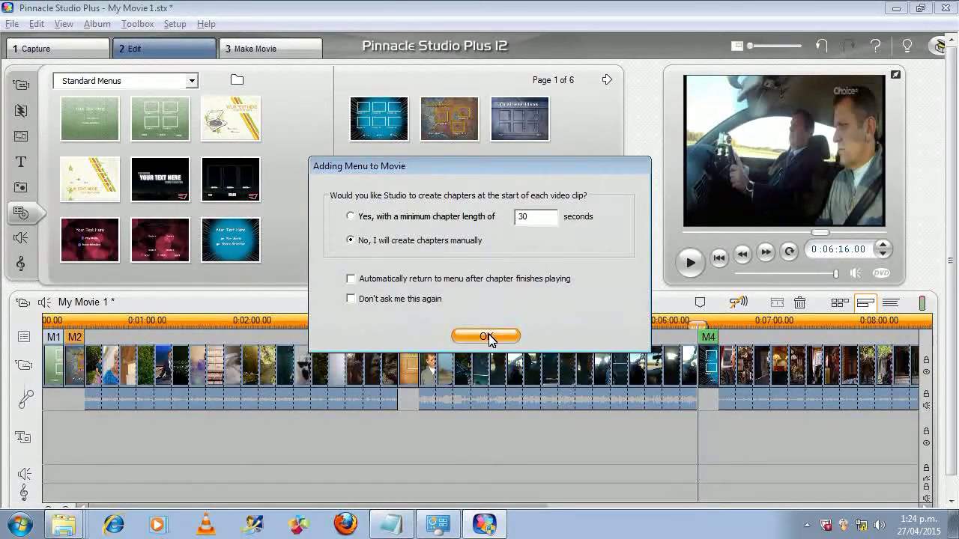
{"action": "left_click", "coordinate": [489, 337]}
Insert the Business Ideas menu before the last group of clips at 0:08:30.10, with chapters created manually
{"action": "left_click_drag", "start_coordinate": [651, 339], "coordinate": [650, 338]}
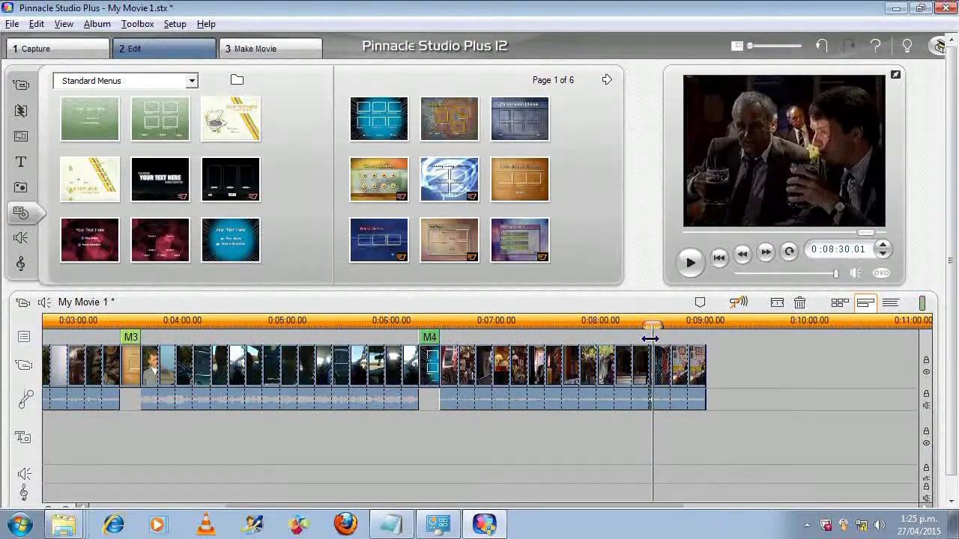
{"action": "left_click", "coordinate": [882, 245]}
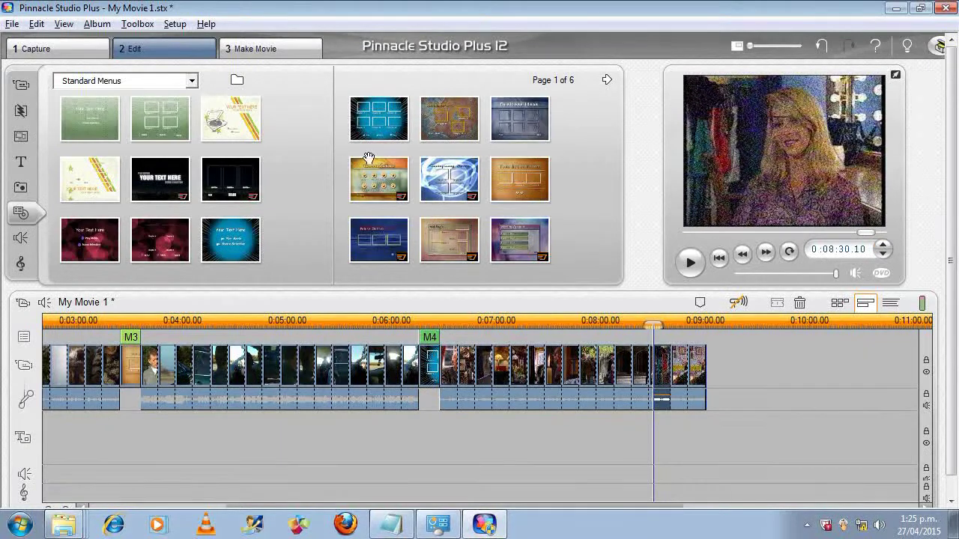
{"action": "left_click_drag", "start_coordinate": [506, 111], "coordinate": [658, 397]}
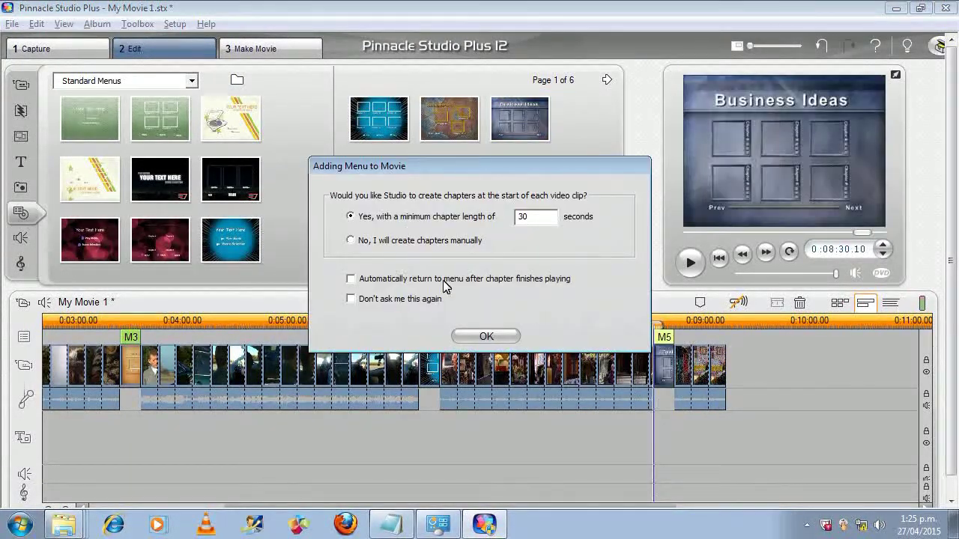
{"action": "left_click", "coordinate": [425, 241]}
{"action": "left_click", "coordinate": [479, 336]}
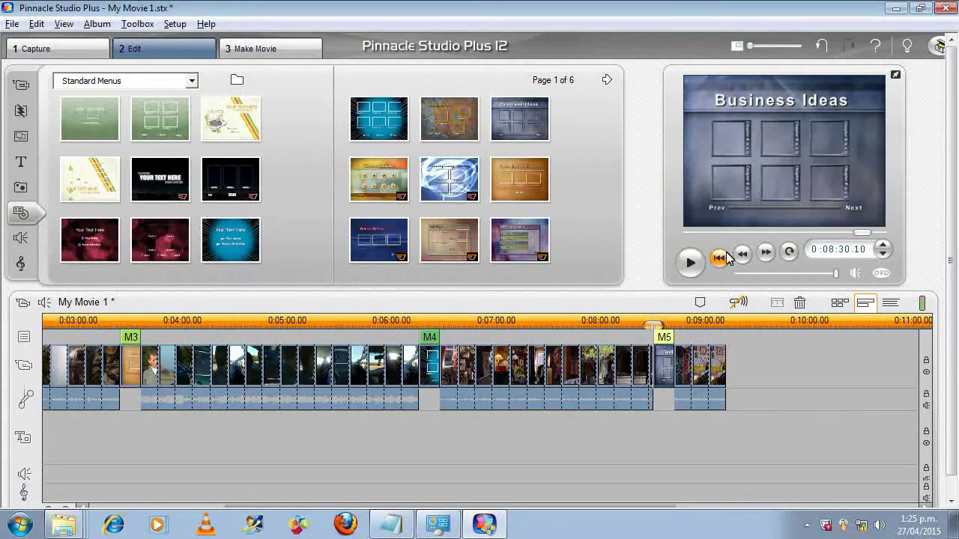
Examine the main menu, each submenu and the clip group that follows it along the whole timeline
{"action": "left_click", "coordinate": [724, 257]}
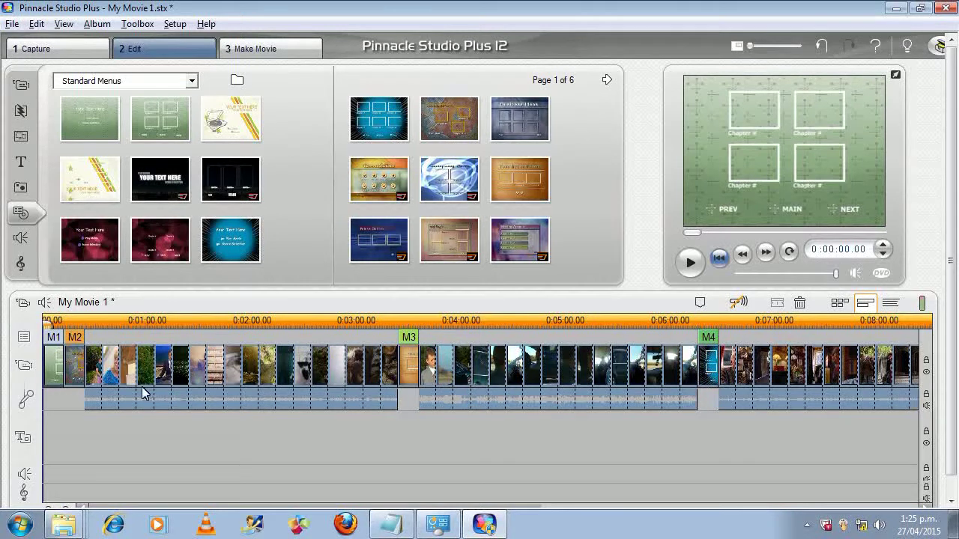
{"action": "left_click", "coordinate": [74, 365]}
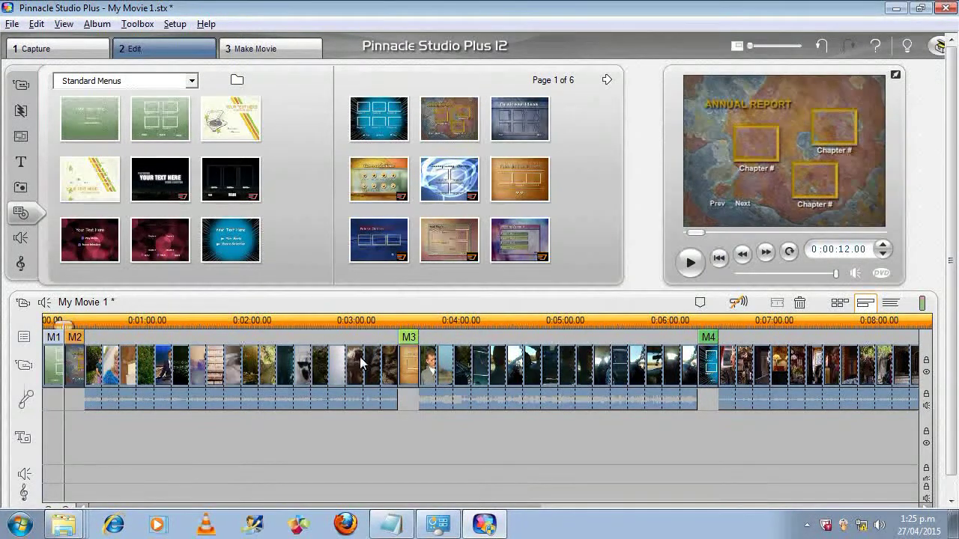
{"action": "left_click_drag", "start_coordinate": [457, 316], "coordinate": [373, 316]}
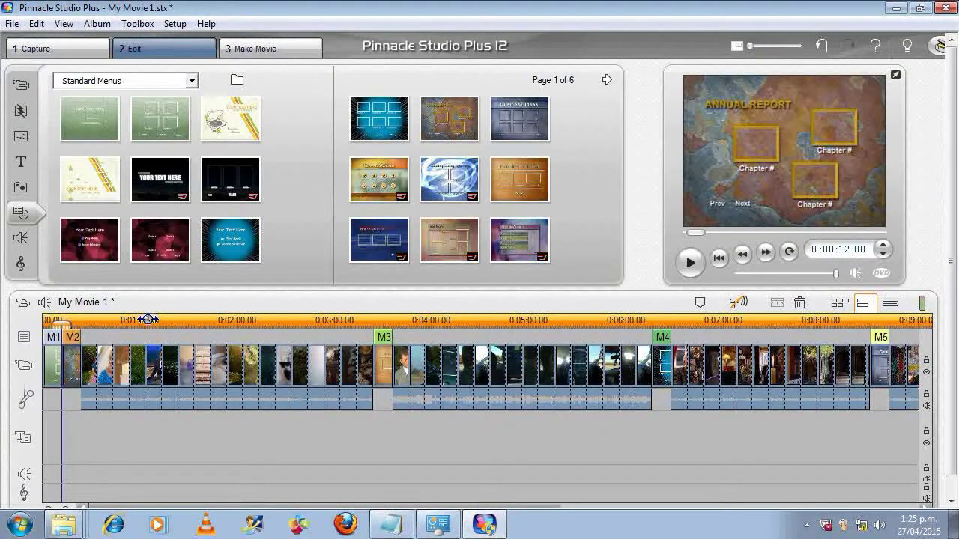
{"action": "left_click", "coordinate": [379, 370]}
{"action": "left_click", "coordinate": [660, 364]}
{"action": "left_click", "coordinate": [884, 365]}
{"action": "left_click", "coordinate": [73, 366]}
{"action": "left_click_drag", "start_coordinate": [71, 323], "coordinate": [149, 323]}
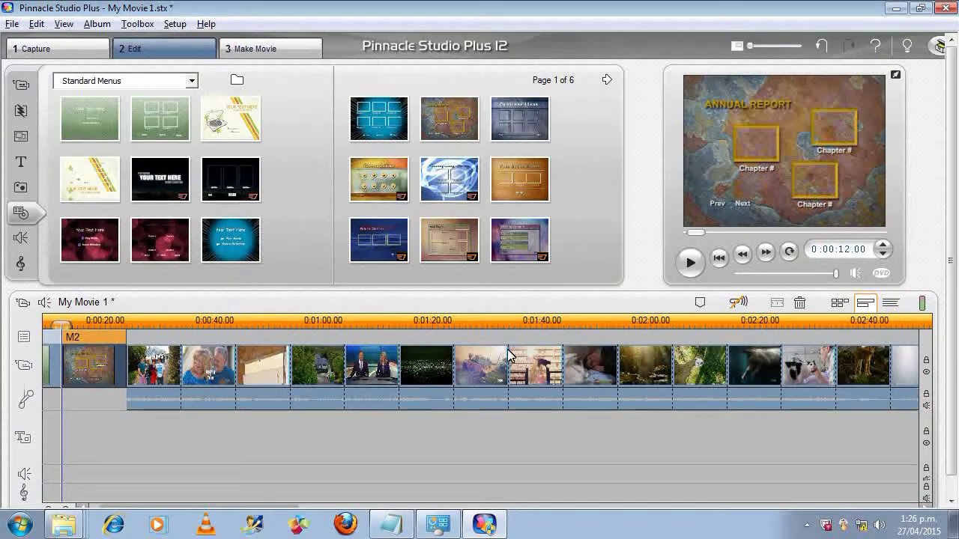
{"action": "mouse_move", "coordinate": [574, 321]}
{"action": "left_mouse_down"}
{"action": "mouse_move", "coordinate": [315, 321]}
{"action": "mouse_move", "coordinate": [333, 321]}
{"action": "left_mouse_up"}
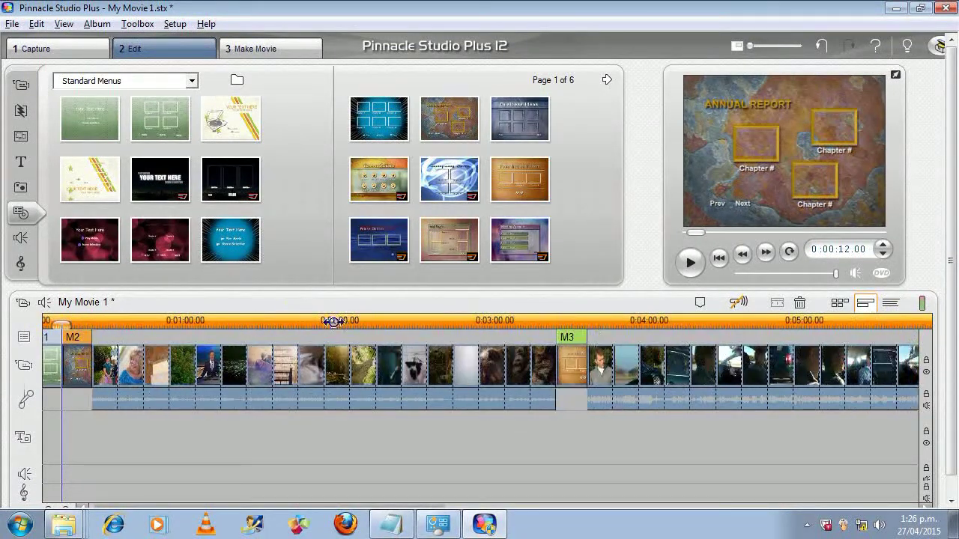
{"action": "left_click", "coordinate": [570, 364]}
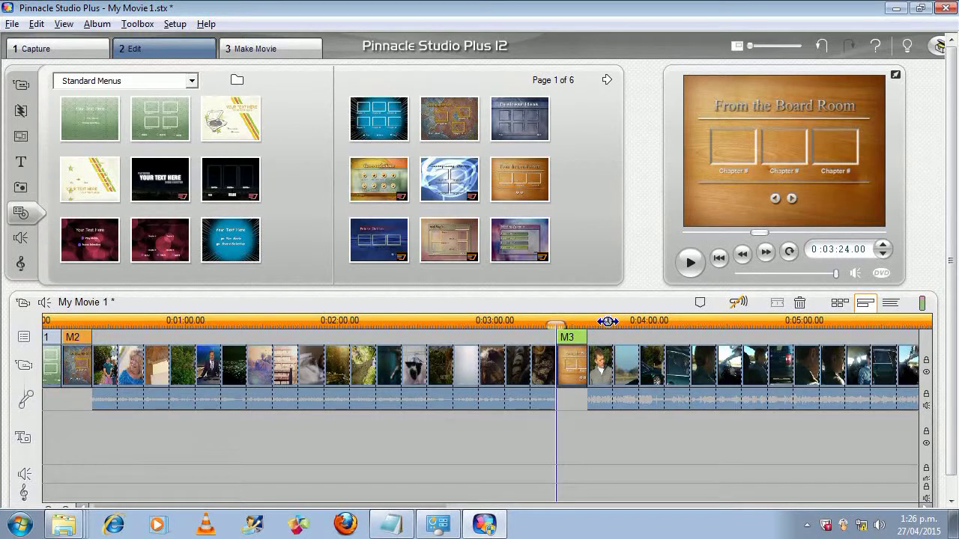
{"action": "left_click_drag", "start_coordinate": [693, 322], "coordinate": [471, 314]}
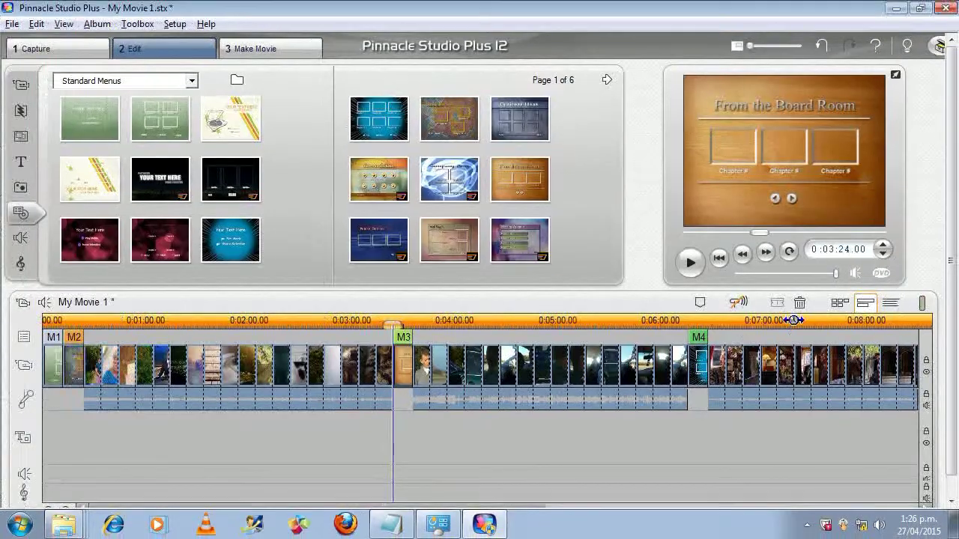
{"action": "left_click_drag", "start_coordinate": [844, 308], "coordinate": [649, 294]}
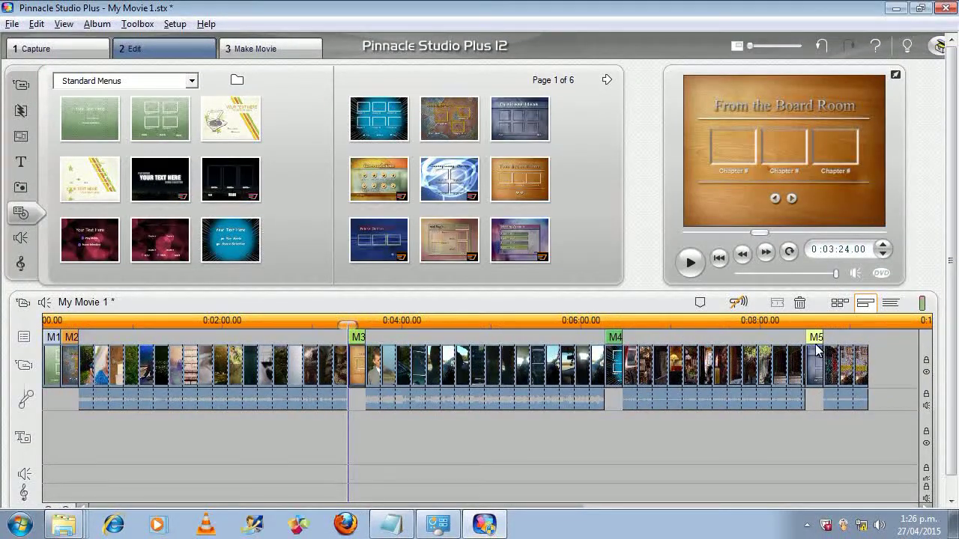
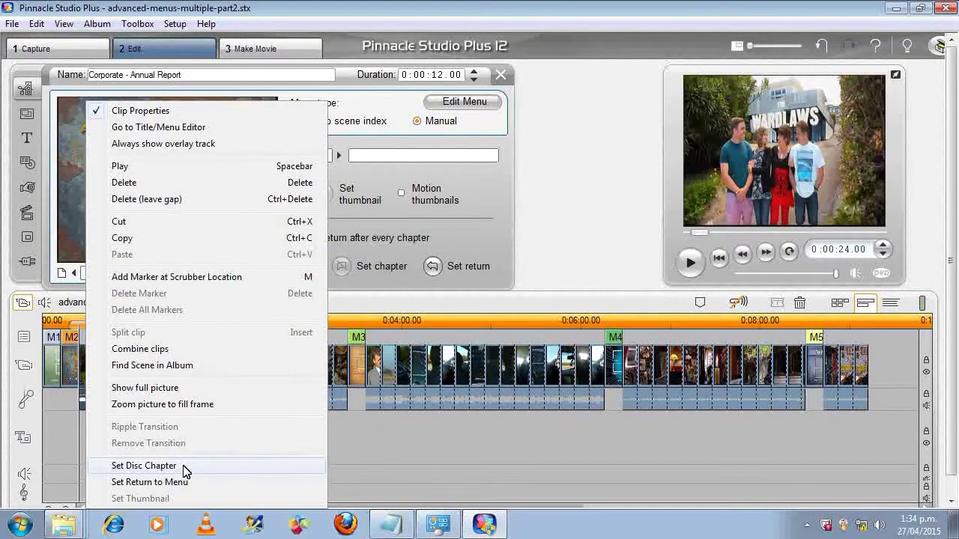
Set a disc chapter on the first clip after the Annual Report menu and a return to menu on that group's last clip
{"action": "left_click", "coordinate": [183, 465]}
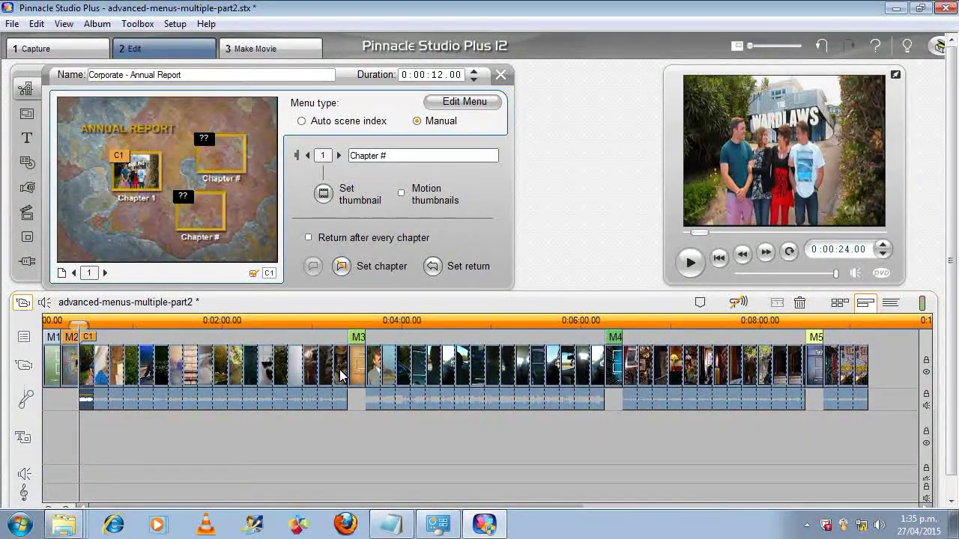
{"action": "left_click_drag", "start_coordinate": [327, 317], "coordinate": [565, 315]}
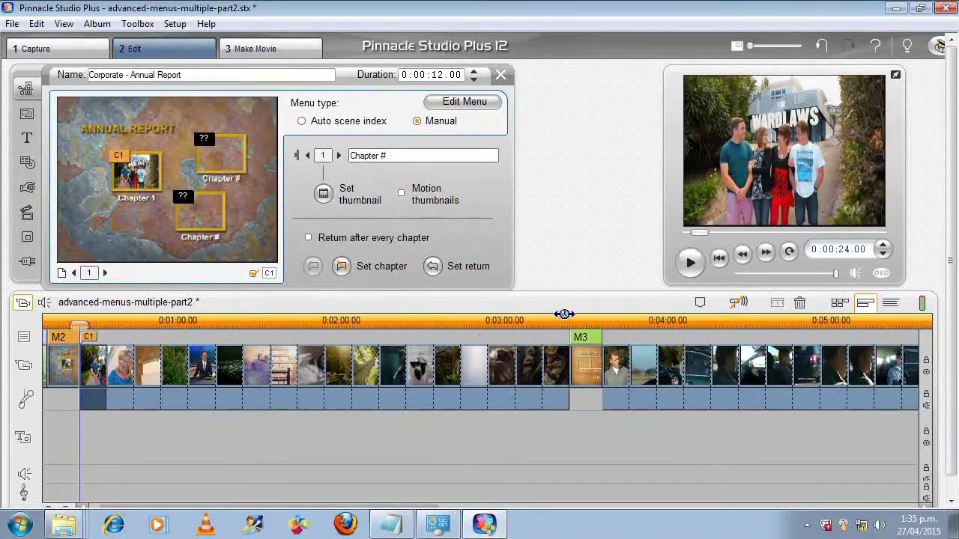
{"action": "left_click", "coordinate": [567, 370]}
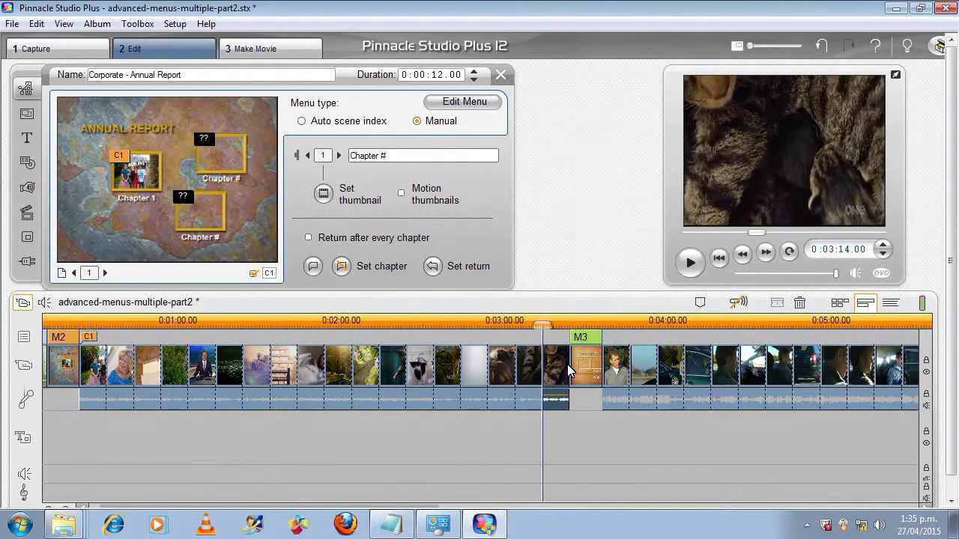
{"action": "right_click", "coordinate": [568, 371]}
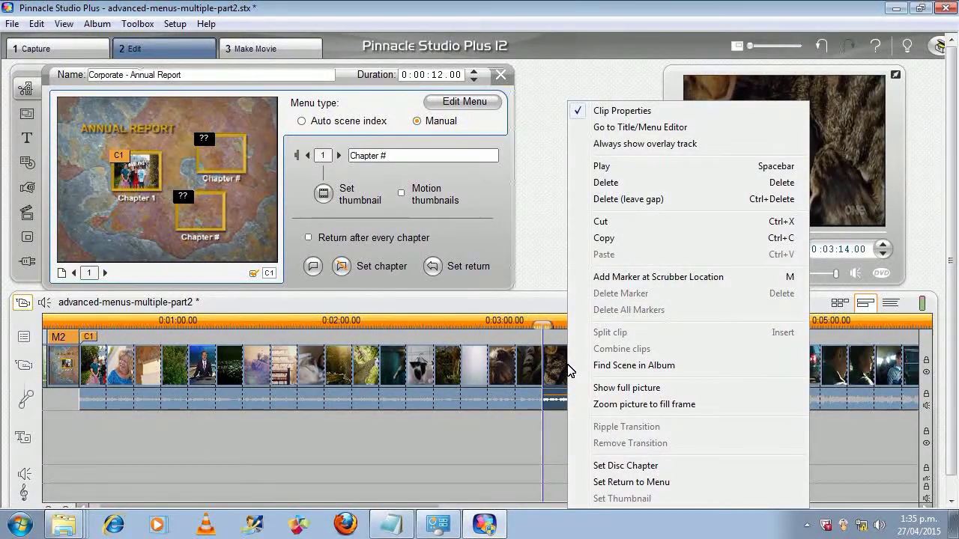
{"action": "left_click", "coordinate": [631, 484]}
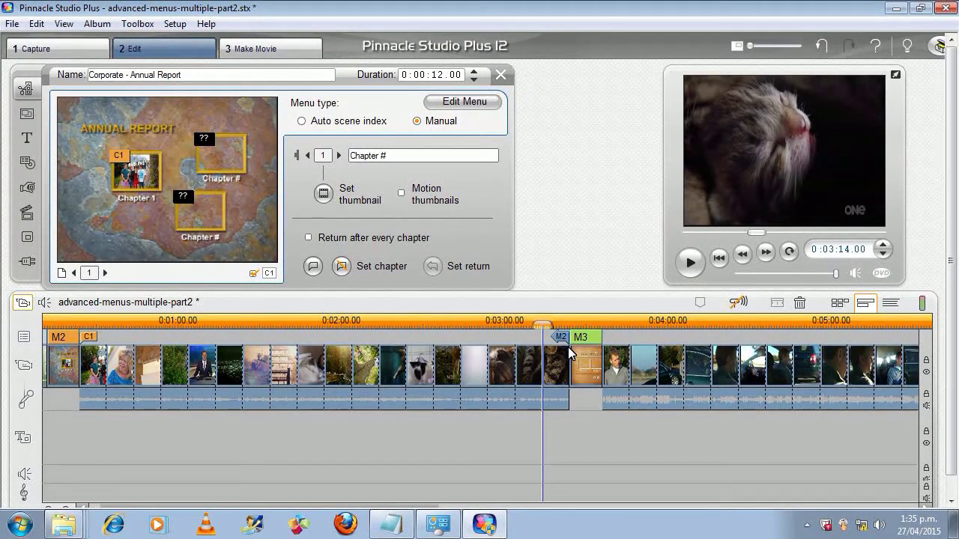
Link the Annual Report menu's second thumbnail button to the night city lights clip as a disc chapter
{"action": "left_click", "coordinate": [562, 438]}
{"action": "left_click_drag", "start_coordinate": [542, 323], "coordinate": [63, 301]}
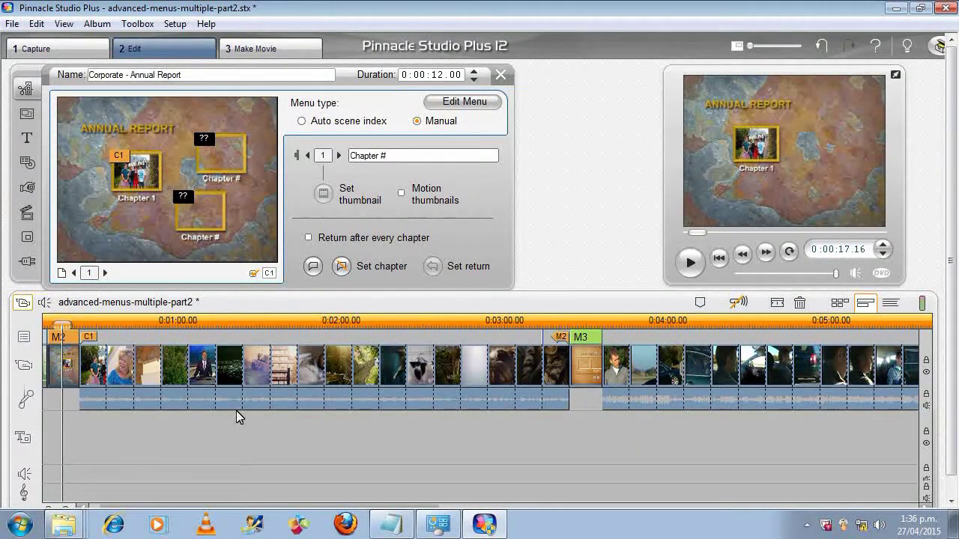
{"action": "left_click_drag", "start_coordinate": [63, 322], "coordinate": [55, 323]}
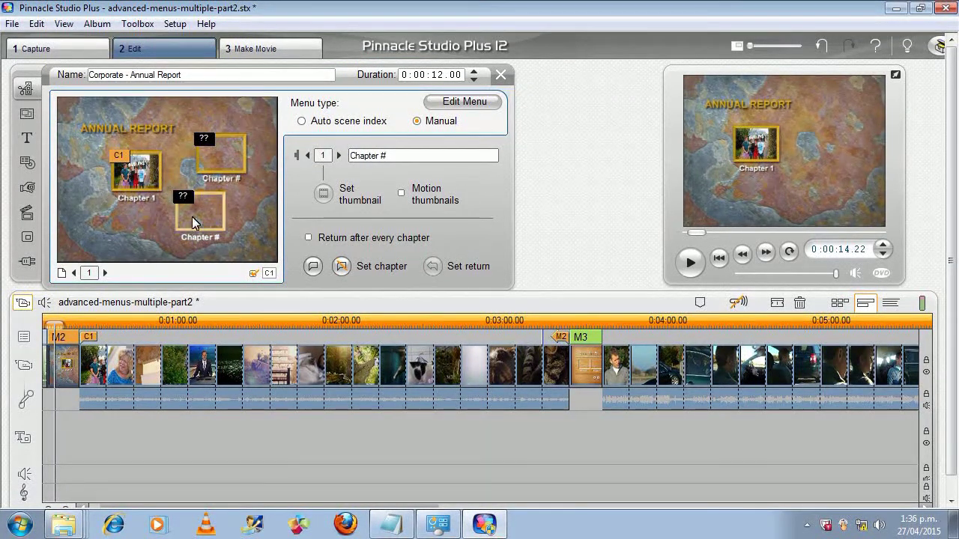
{"action": "left_click", "coordinate": [236, 153]}
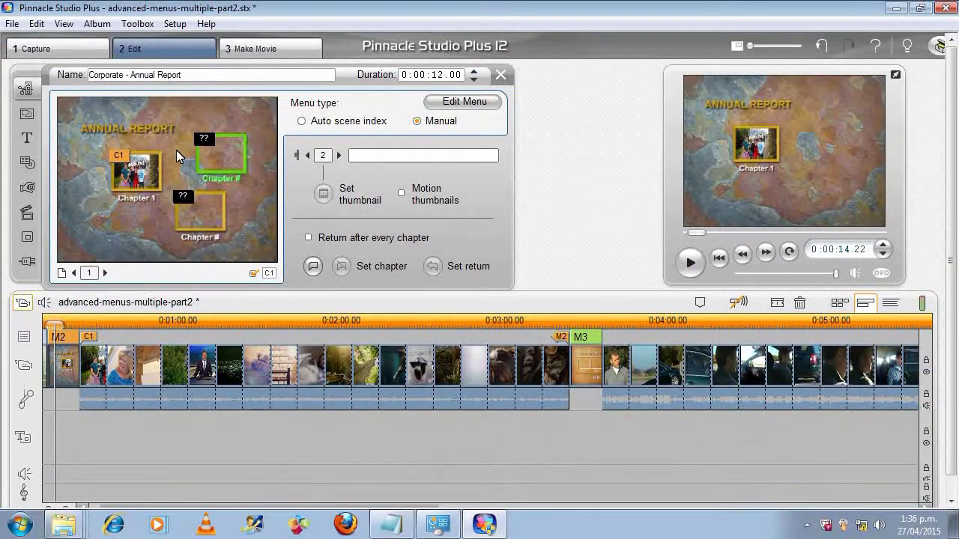
{"action": "right_click", "coordinate": [227, 362]}
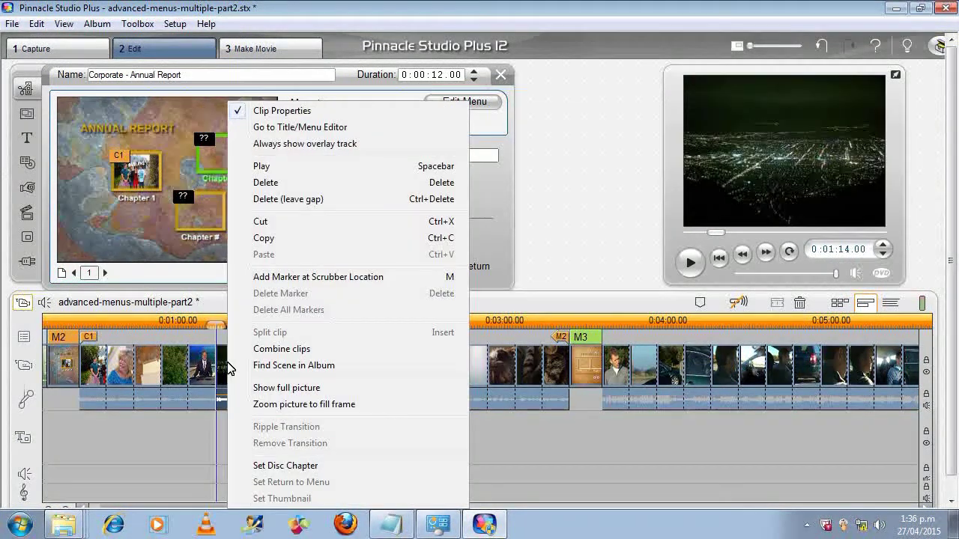
{"action": "left_click", "coordinate": [264, 466]}
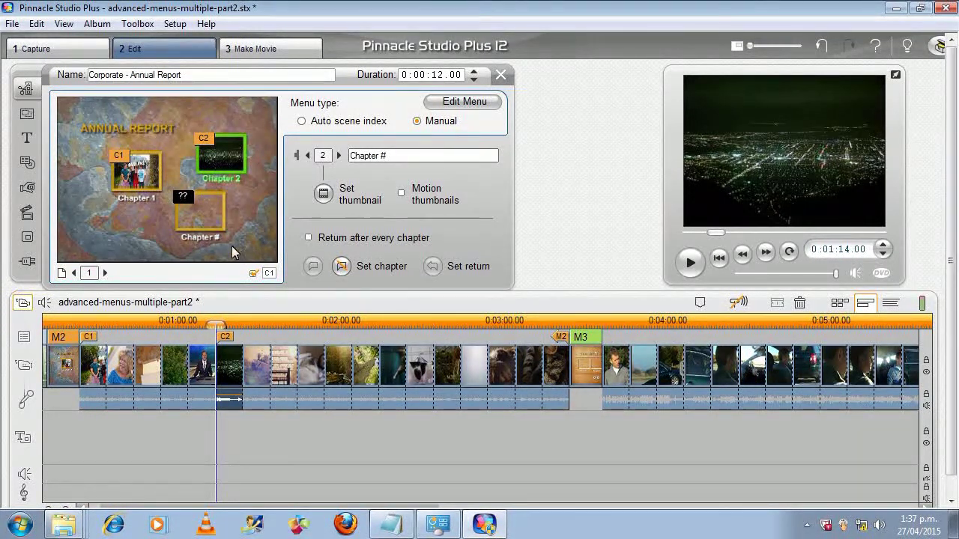
Link the Annual Report menu's third thumbnail button to the underwater animal clip at 0:02:14.00 as a disc chapter
{"action": "left_click", "coordinate": [204, 215]}
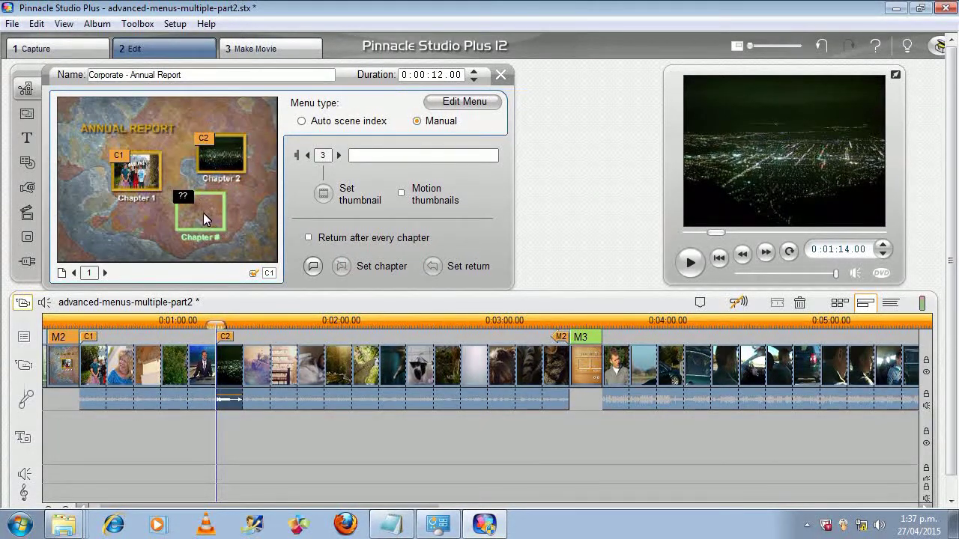
{"action": "right_click", "coordinate": [392, 379]}
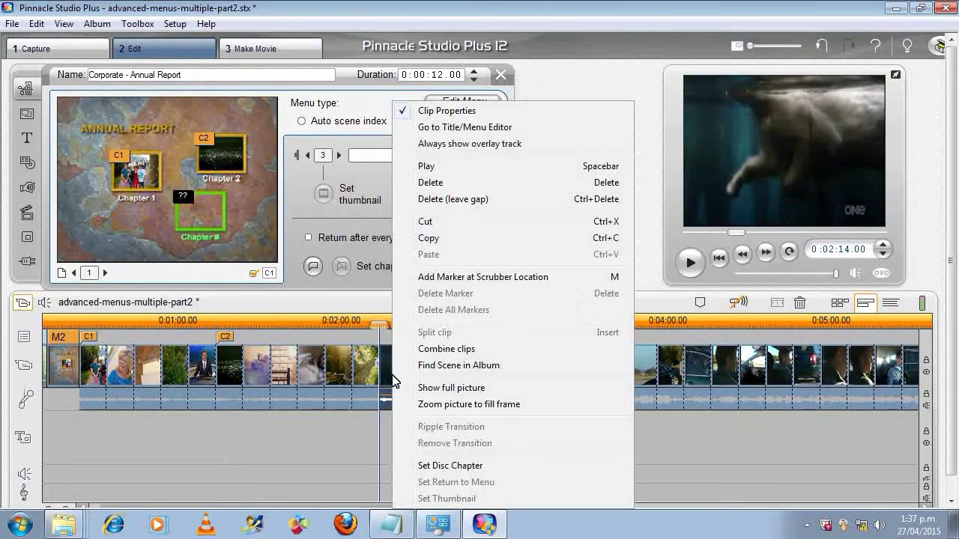
{"action": "left_click", "coordinate": [431, 464]}
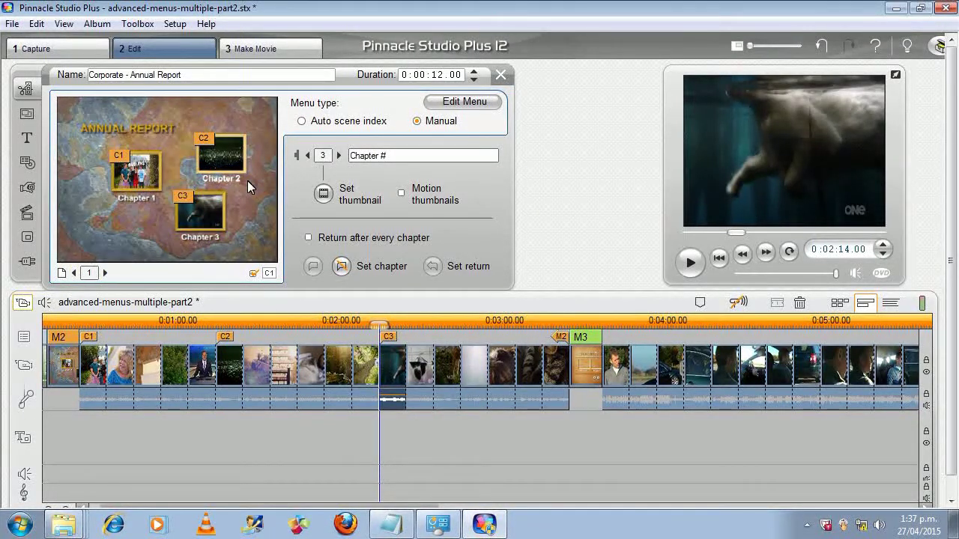
Link the first thumbnail button on the Annual Report menu's second page to the clip at 0:02:54.00 as a disc chapter
{"action": "left_click", "coordinate": [106, 273]}
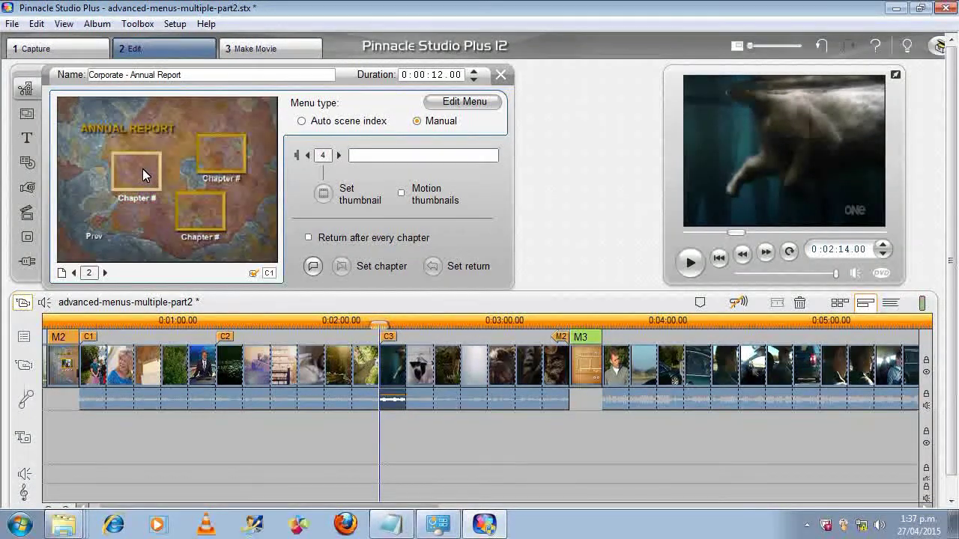
{"action": "right_click", "coordinate": [501, 366]}
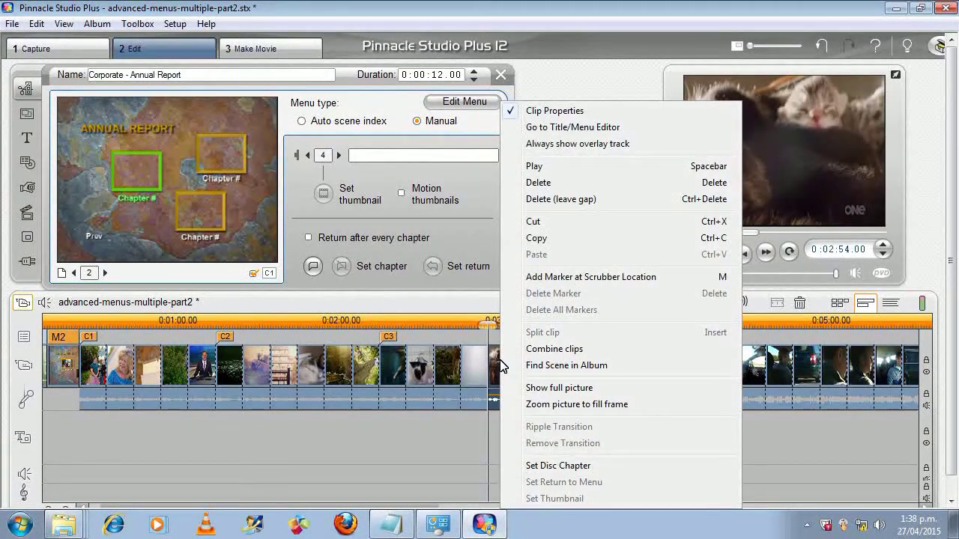
{"action": "left_click", "coordinate": [549, 468]}
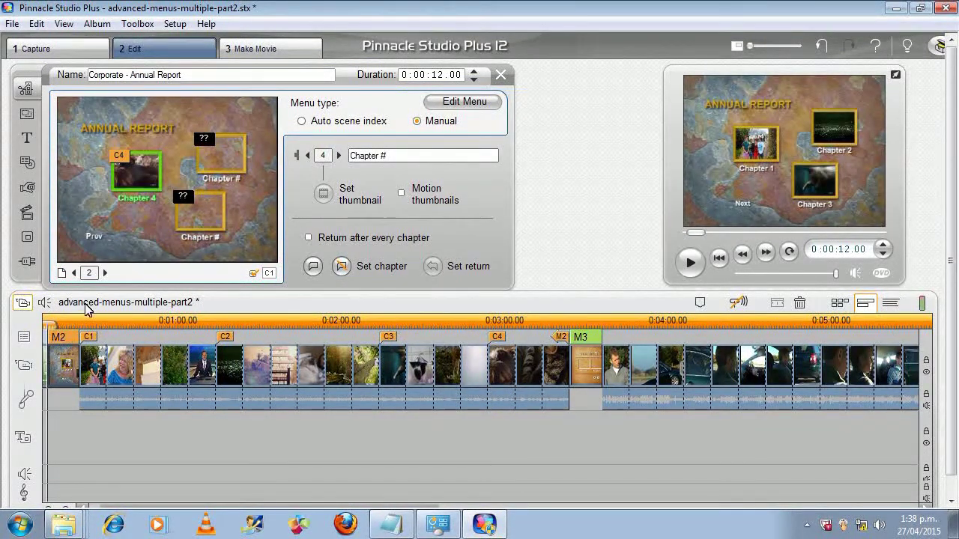
Compare the Annual Report menu's two pages, checking their linked chapters and the Next and Prev buttons
{"action": "left_click", "coordinate": [74, 274]}
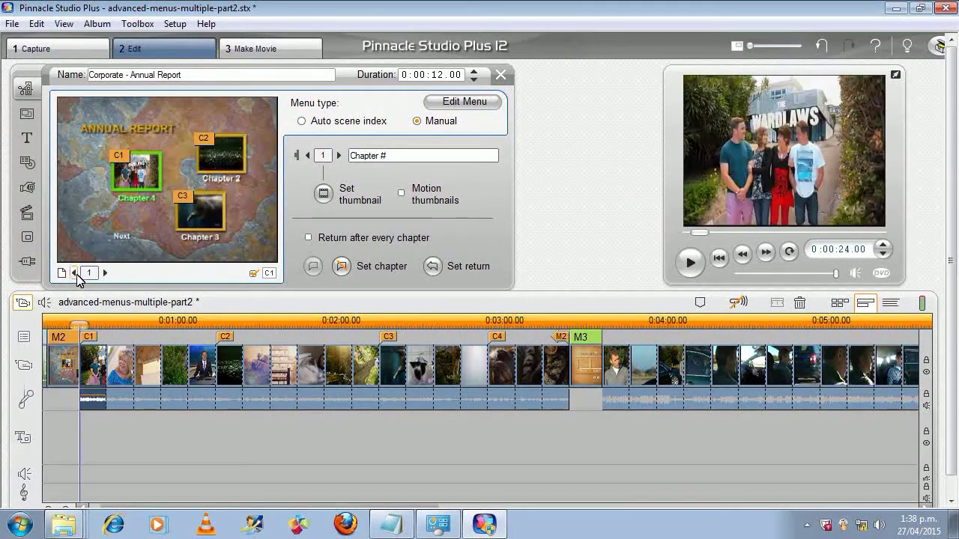
{"action": "left_click", "coordinate": [105, 274]}
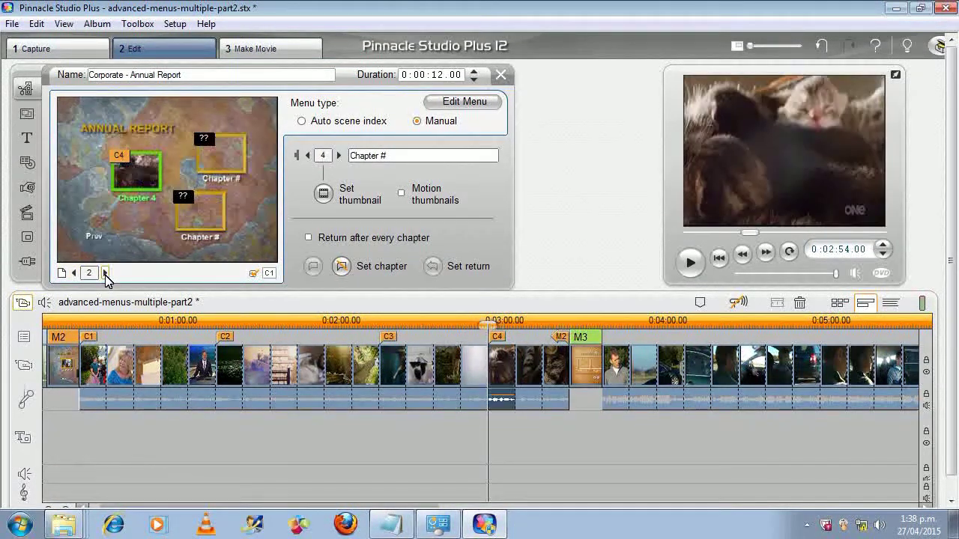
{"action": "left_click", "coordinate": [74, 273]}
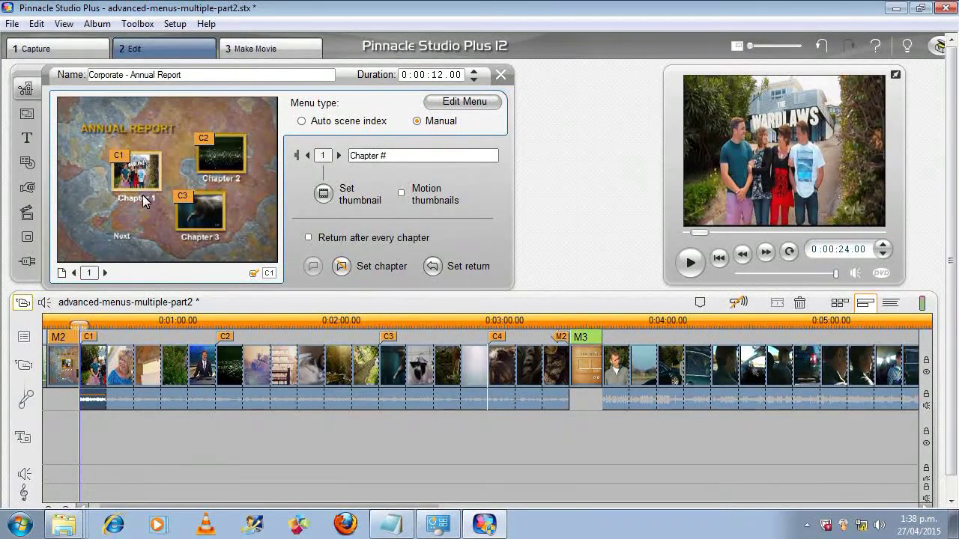
{"action": "left_click", "coordinate": [105, 275]}
{"action": "left_click", "coordinate": [137, 258]}
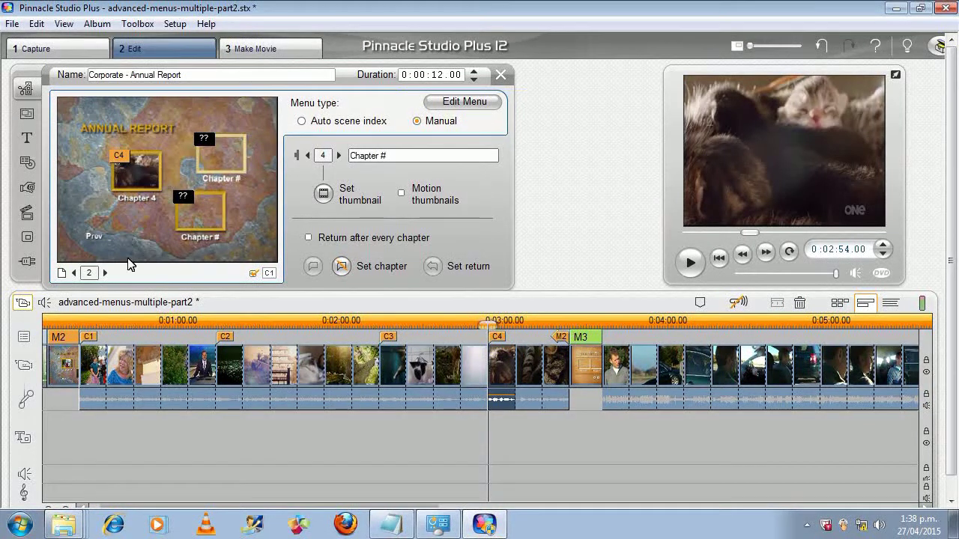
Link the From the Board Room menu's first thumbnail button to the clip at 0:03:36.00 as a disc chapter
{"action": "left_click", "coordinate": [74, 272]}
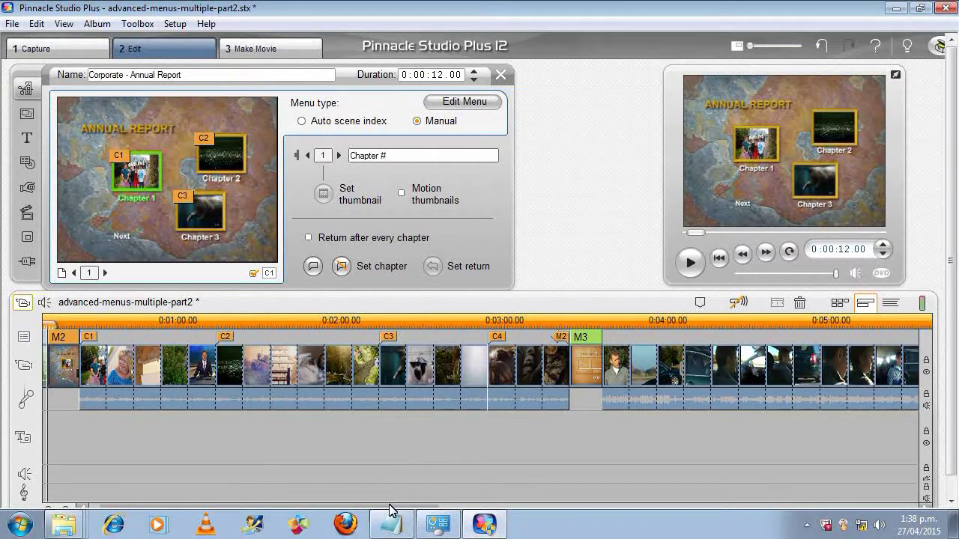
{"action": "left_click_drag", "start_coordinate": [393, 507], "coordinate": [547, 498]}
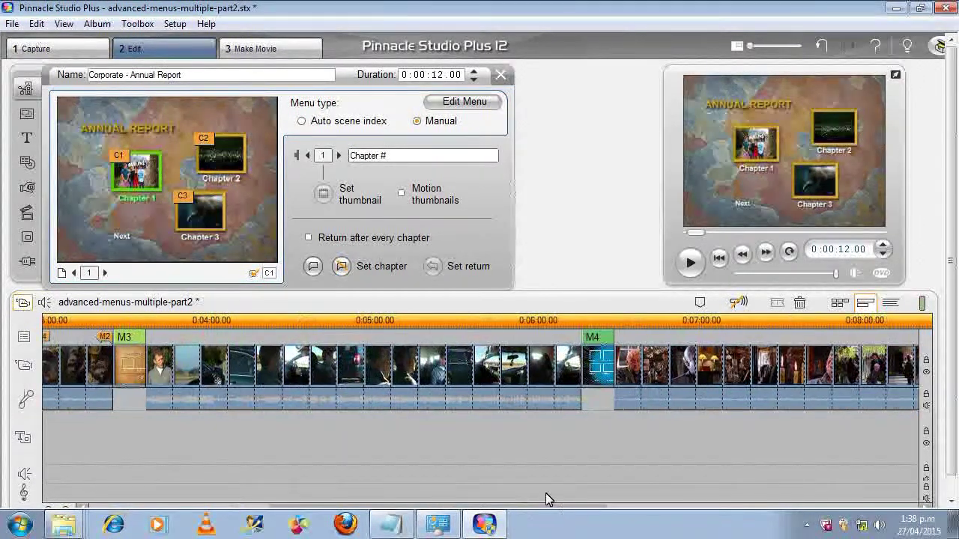
{"action": "left_click", "coordinate": [130, 359]}
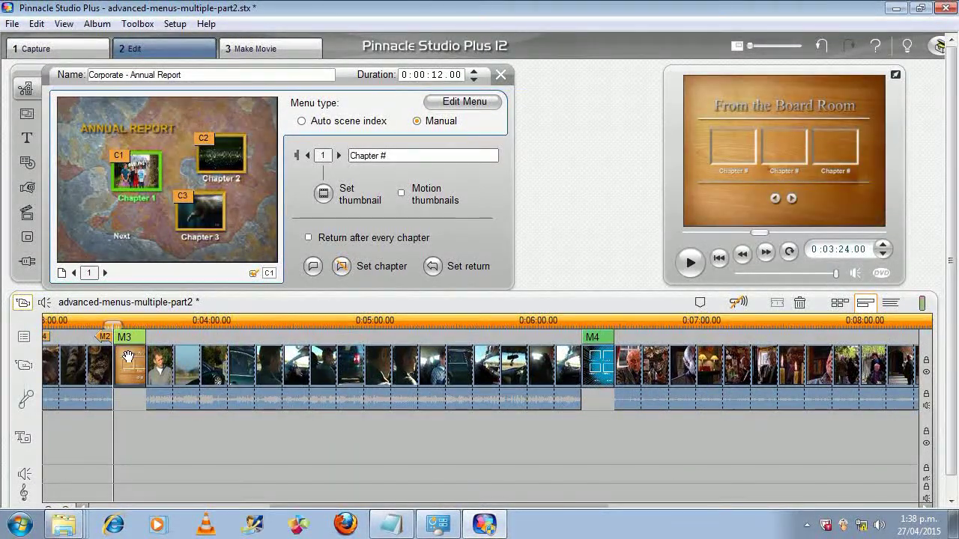
{"action": "left_click", "coordinate": [500, 75]}
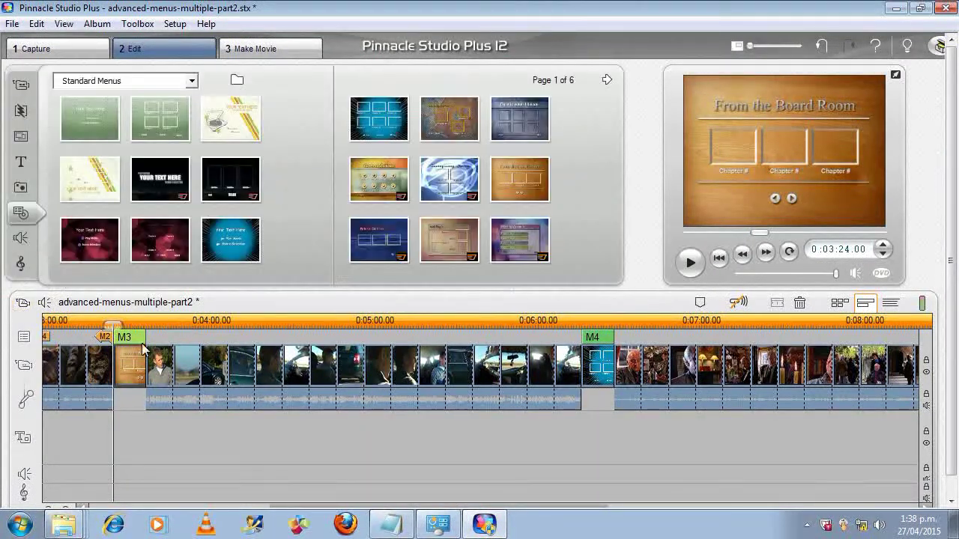
{"action": "right_click", "coordinate": [132, 360]}
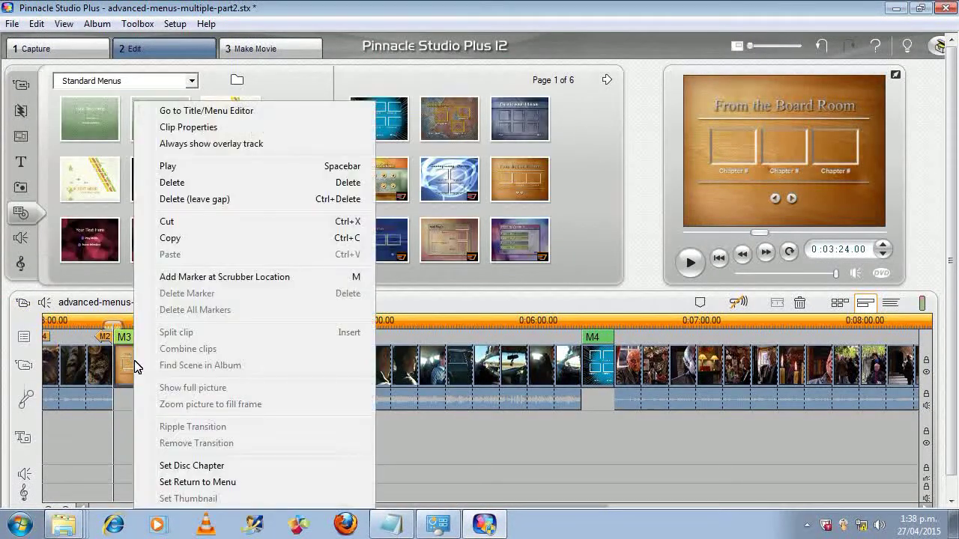
{"action": "left_click", "coordinate": [216, 129]}
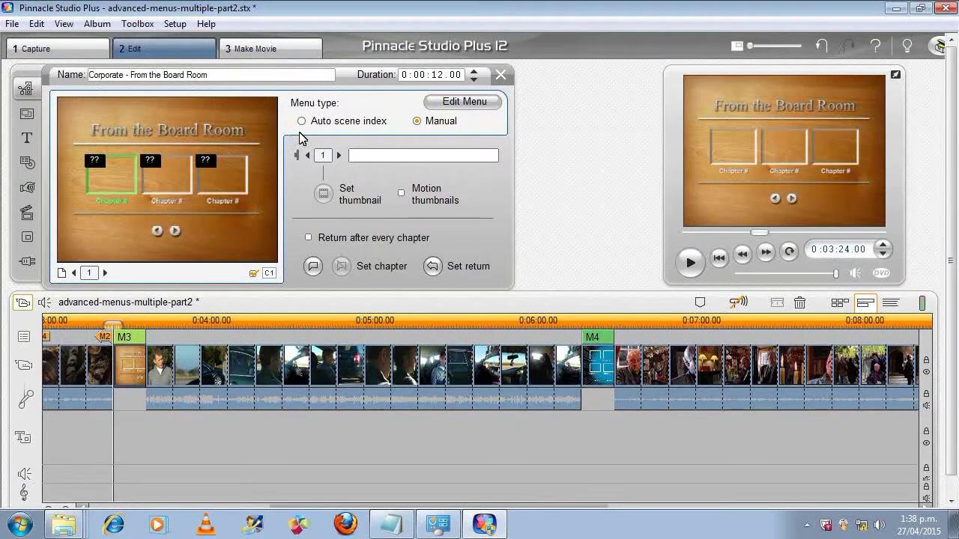
{"action": "right_click", "coordinate": [159, 372]}
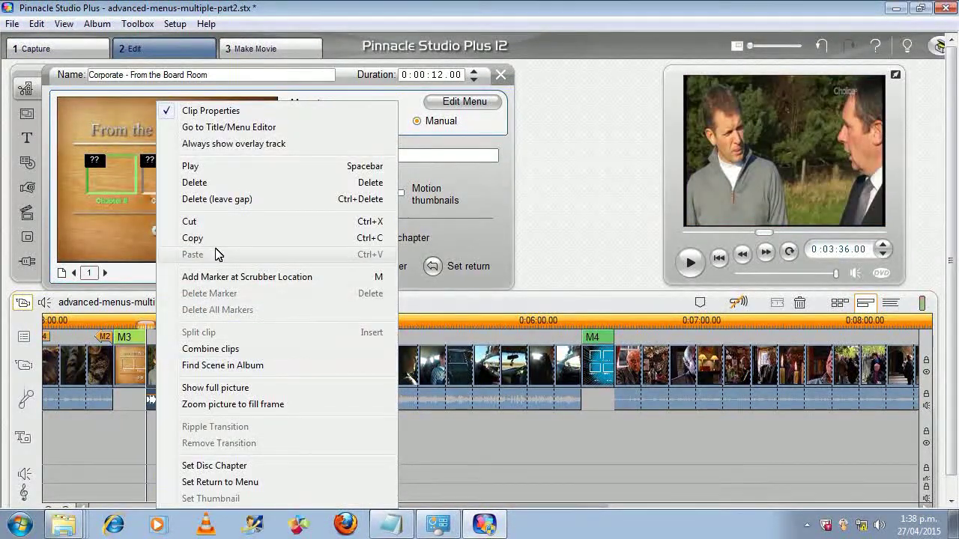
{"action": "left_click", "coordinate": [227, 466]}
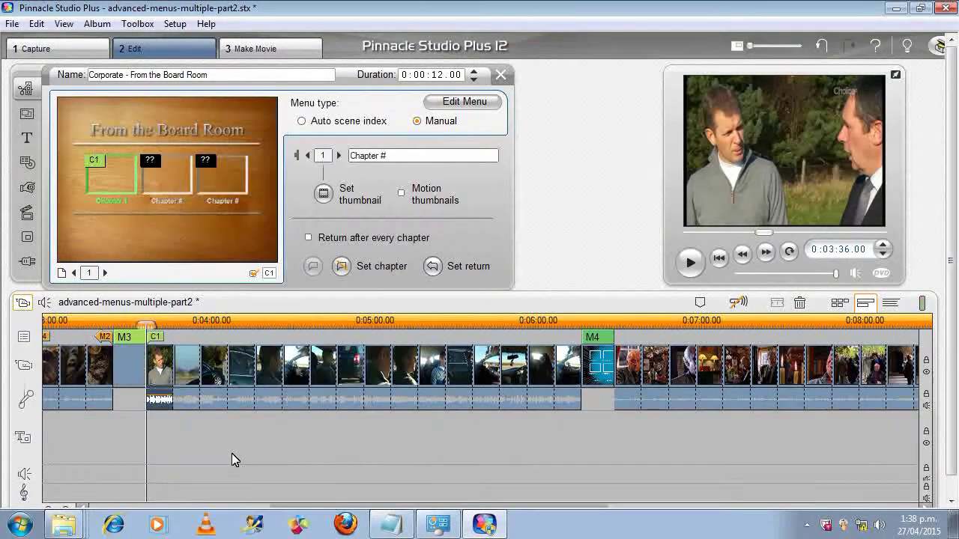
Set a return to the From the Board Room menu on its group's last clip at 0:06:06.00
{"action": "left_click", "coordinate": [573, 365]}
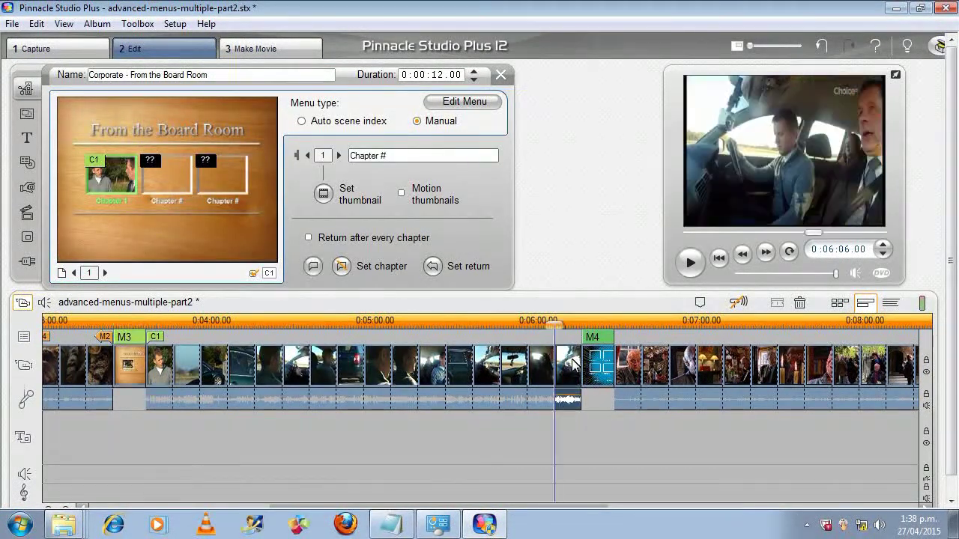
{"action": "right_click", "coordinate": [571, 359]}
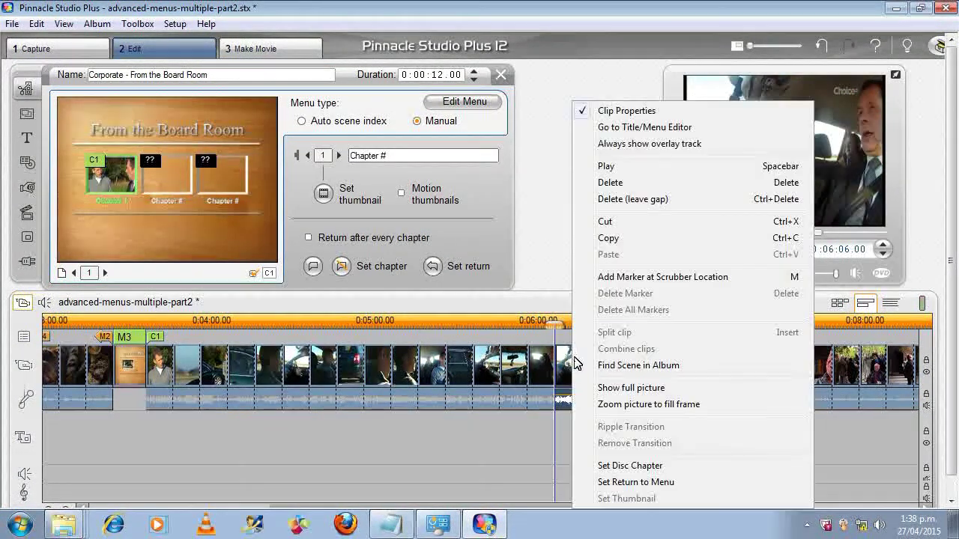
{"action": "left_click", "coordinate": [612, 481]}
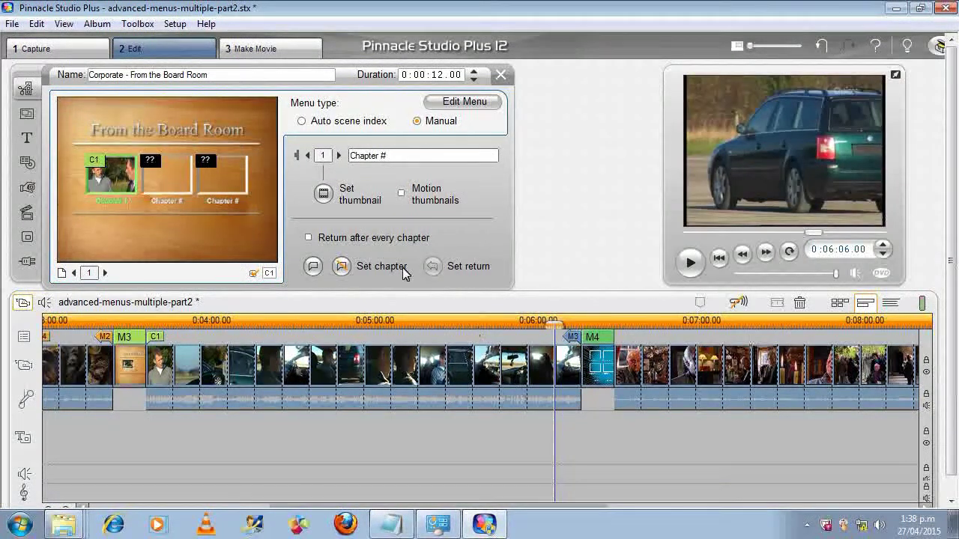
Link the From the Board Room menu's second thumbnail button to the in-car clip at 0:04:26.00 as a disc chapter
{"action": "left_click", "coordinate": [151, 165]}
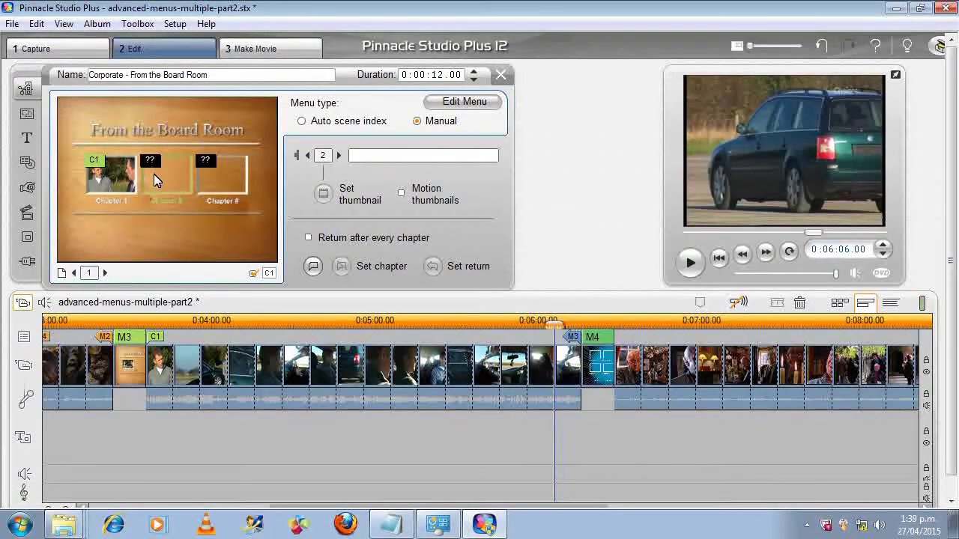
{"action": "left_click", "coordinate": [294, 372]}
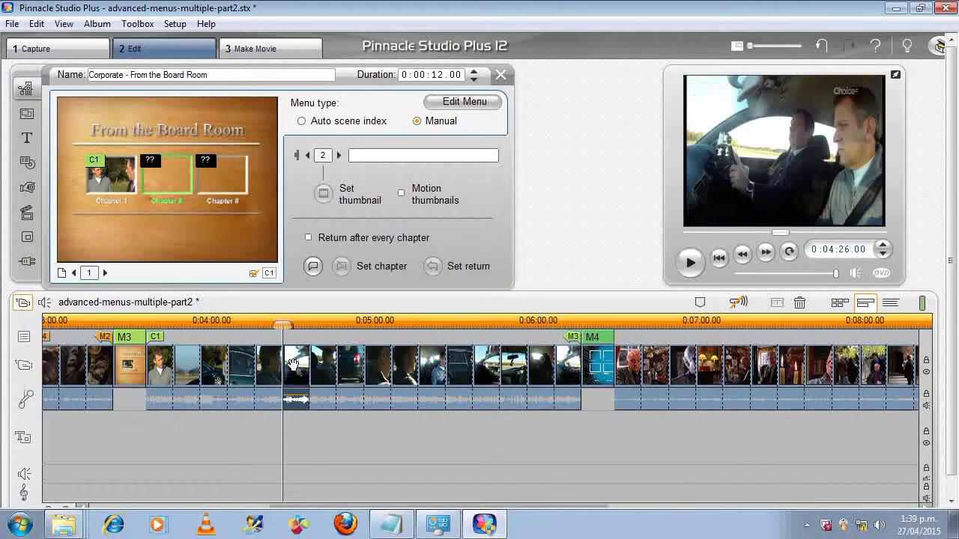
{"action": "right_click", "coordinate": [295, 373]}
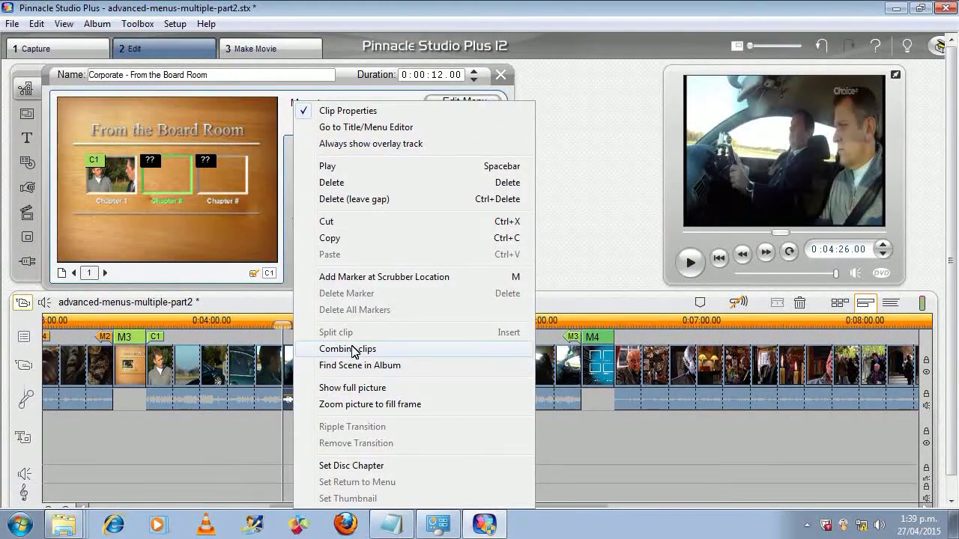
{"action": "left_click", "coordinate": [354, 465]}
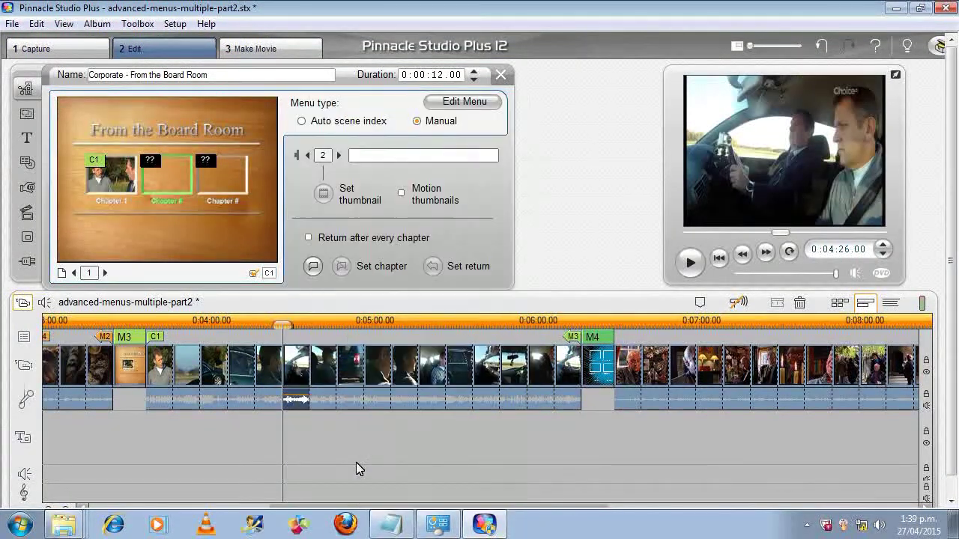
Link the From the Board Room menu's third thumbnail button to the clip at 0:05:16.00 as a disc chapter
{"action": "left_click", "coordinate": [433, 361]}
{"action": "left_click", "coordinate": [221, 178]}
{"action": "right_click", "coordinate": [426, 361]}
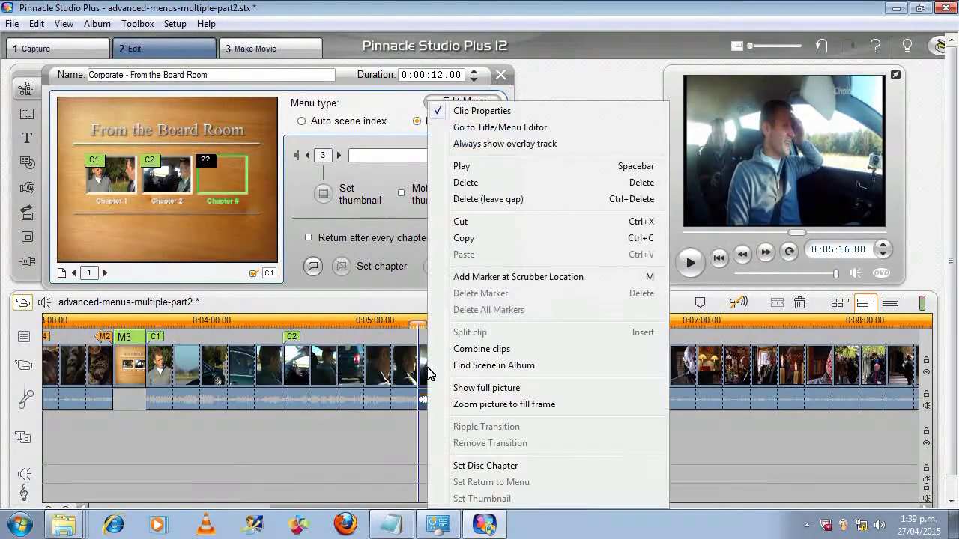
{"action": "left_click", "coordinate": [499, 463]}
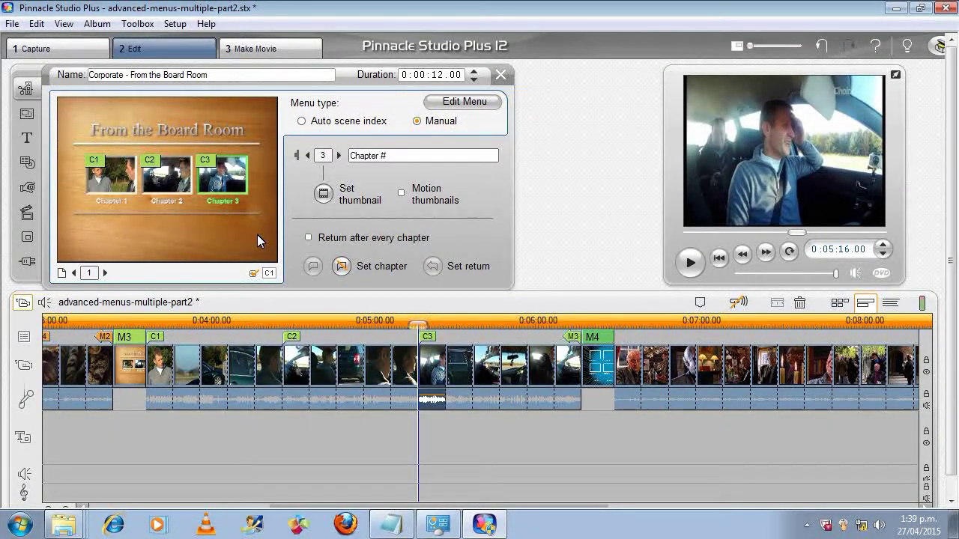
Link the Comic Book sub menu's first thumbnail button to the clip at 0:06:28.00 and set a return to menu on the clip at 0:08:28.00
{"action": "left_click_drag", "start_coordinate": [561, 504], "coordinate": [720, 497]}
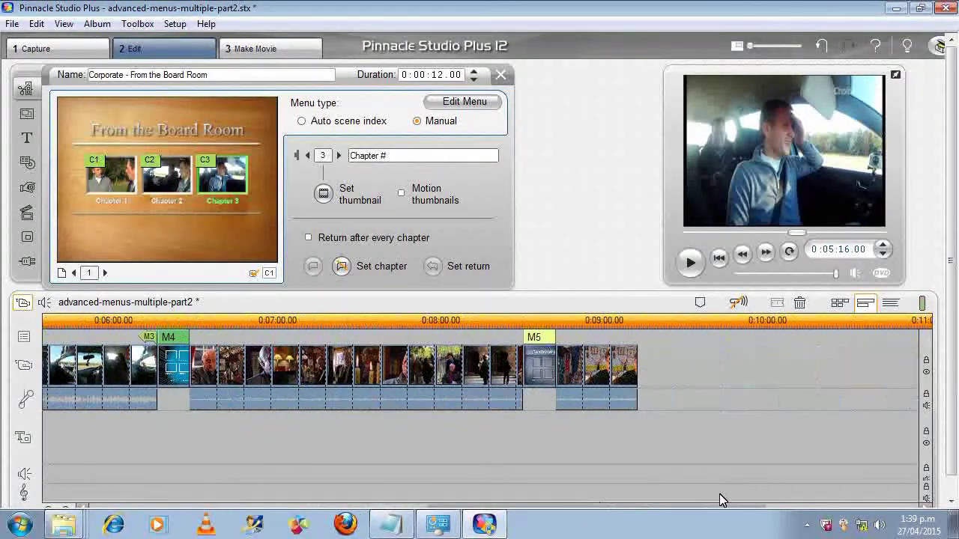
{"action": "left_click", "coordinate": [174, 373]}
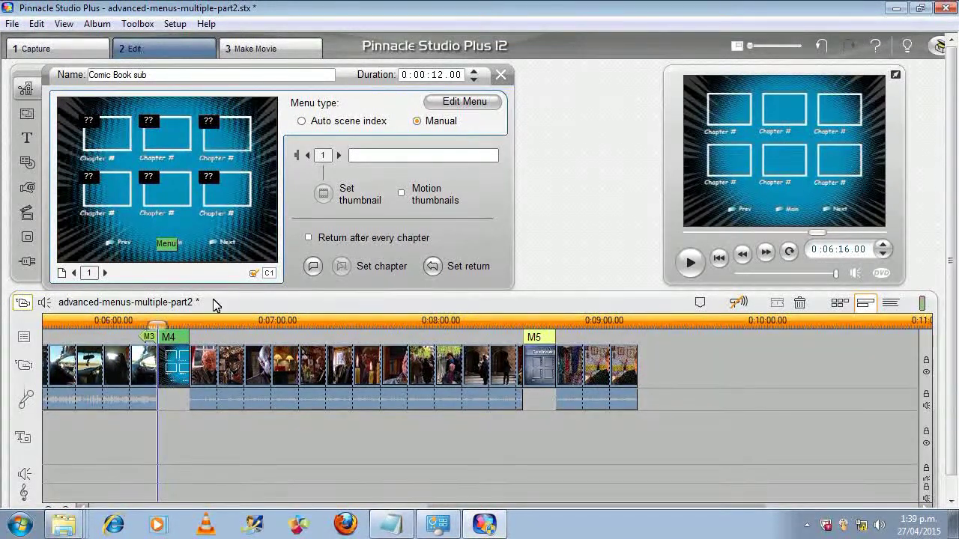
{"action": "left_click", "coordinate": [501, 76]}
{"action": "right_click", "coordinate": [178, 358]}
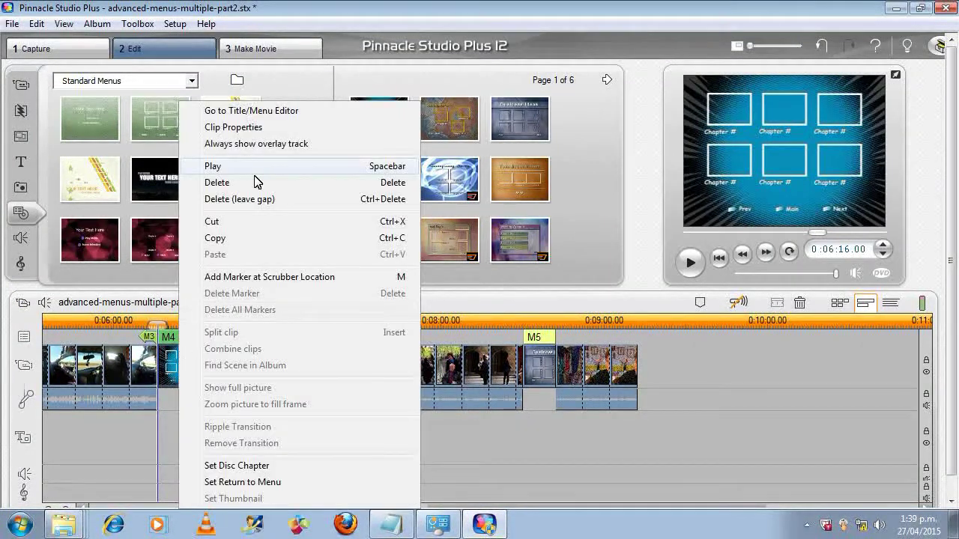
{"action": "left_click", "coordinate": [267, 127]}
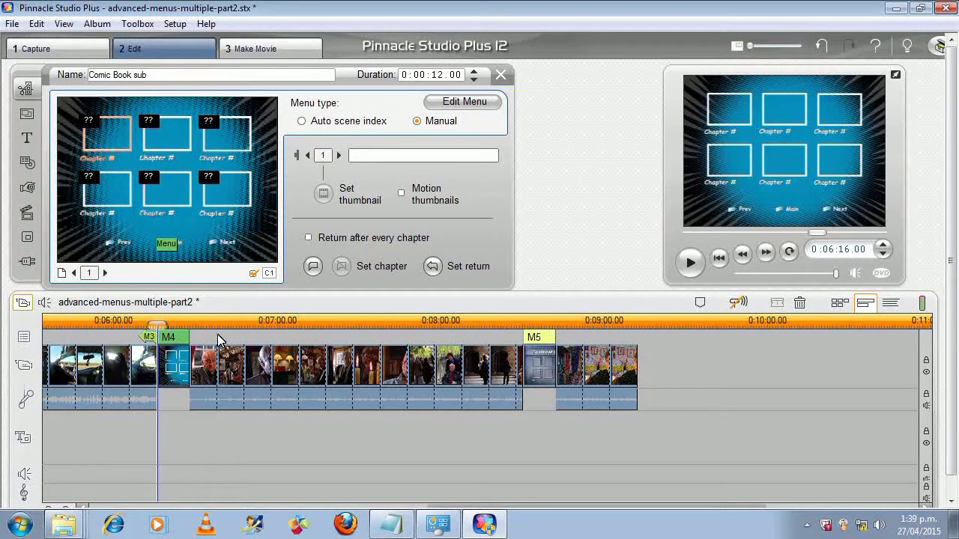
{"action": "right_click", "coordinate": [216, 366]}
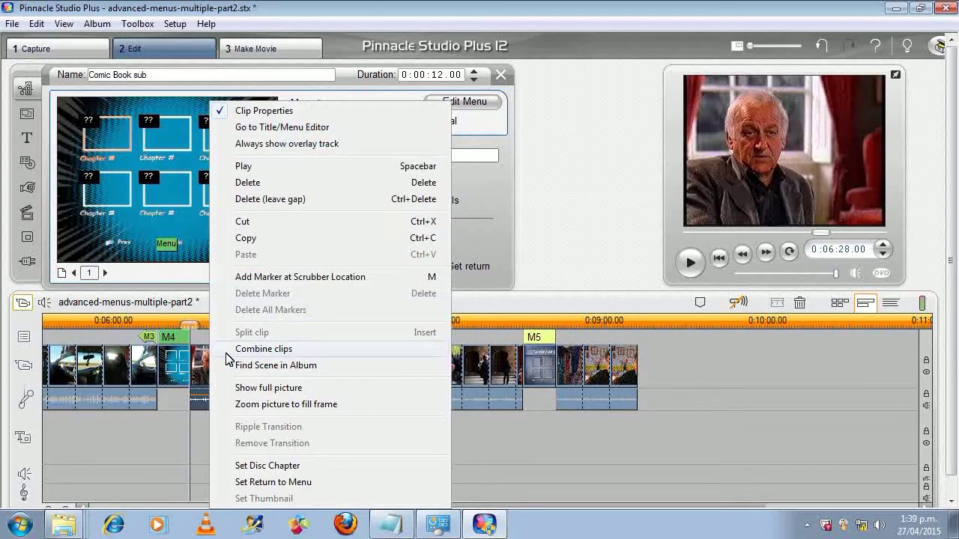
{"action": "left_click", "coordinate": [289, 466]}
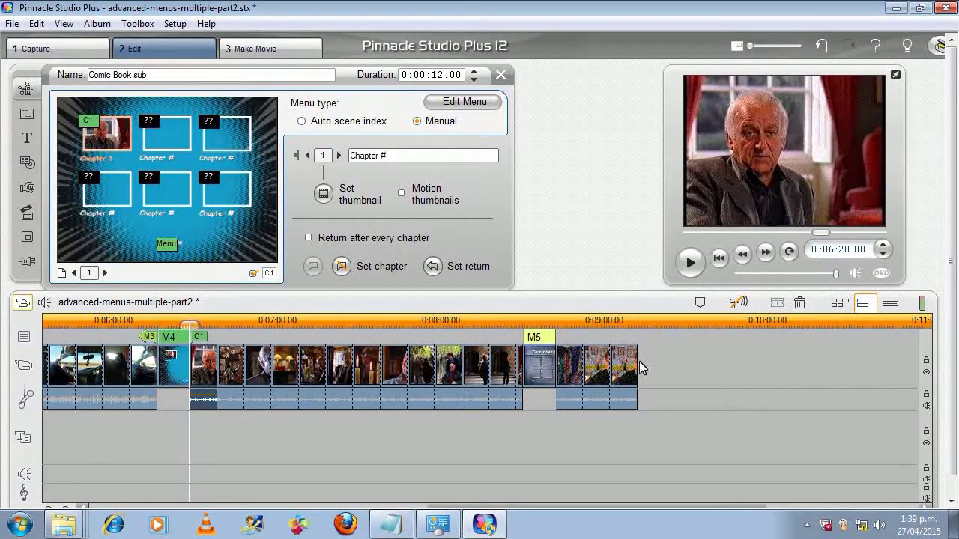
{"action": "right_click", "coordinate": [521, 370]}
{"action": "left_click", "coordinate": [561, 483]}
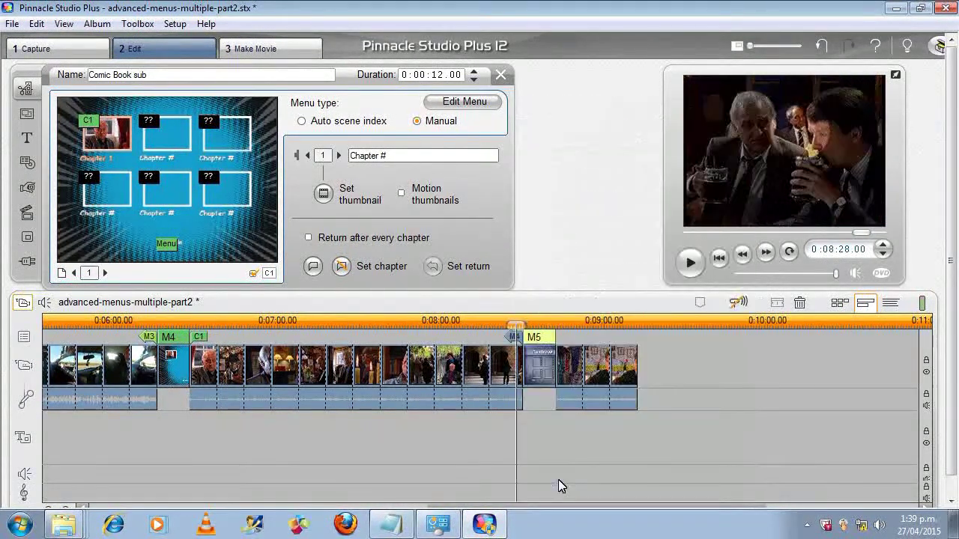
Link the Comic Book sub menu's second thumbnail button to the clip at 0:07:18.00 as a disc chapter
{"action": "left_click", "coordinate": [179, 371]}
{"action": "left_click", "coordinate": [172, 138]}
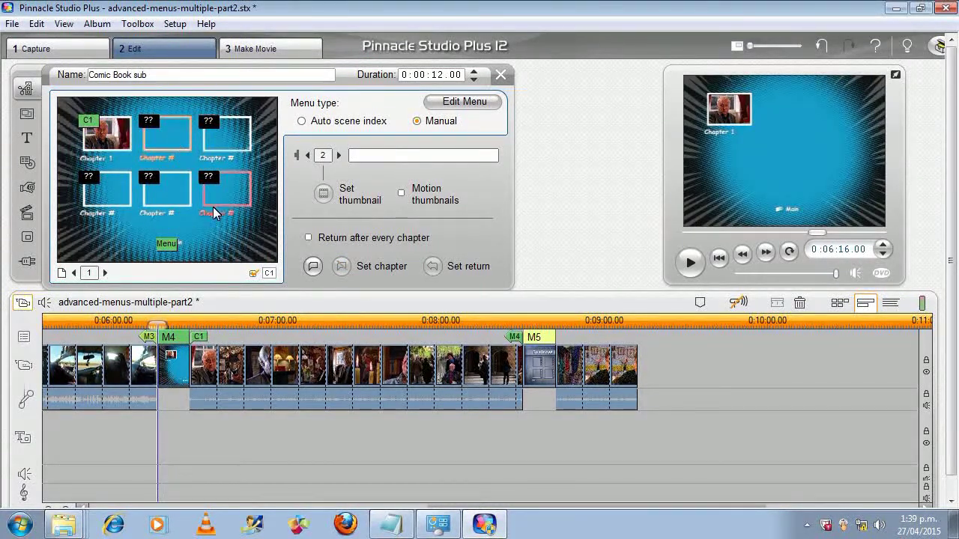
{"action": "right_click", "coordinate": [335, 372]}
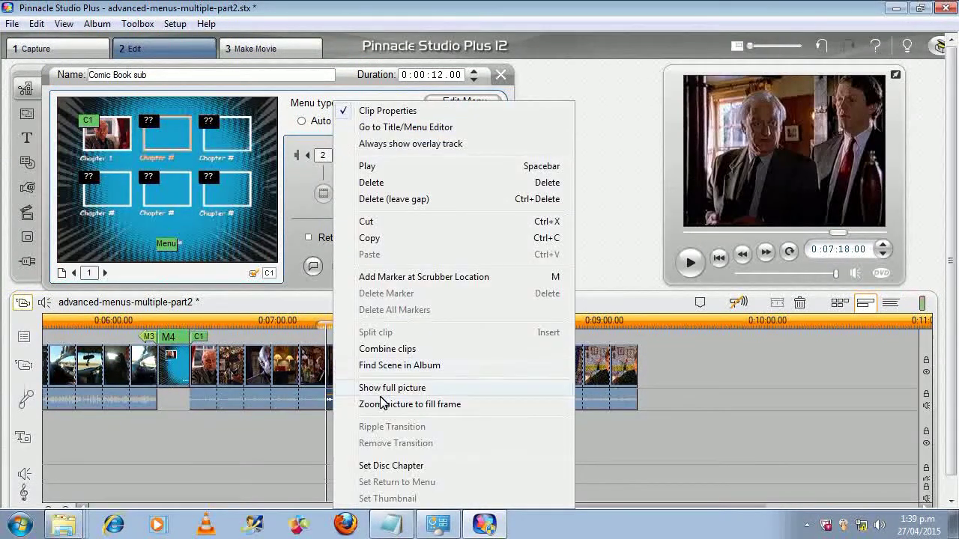
{"action": "left_click", "coordinate": [398, 467]}
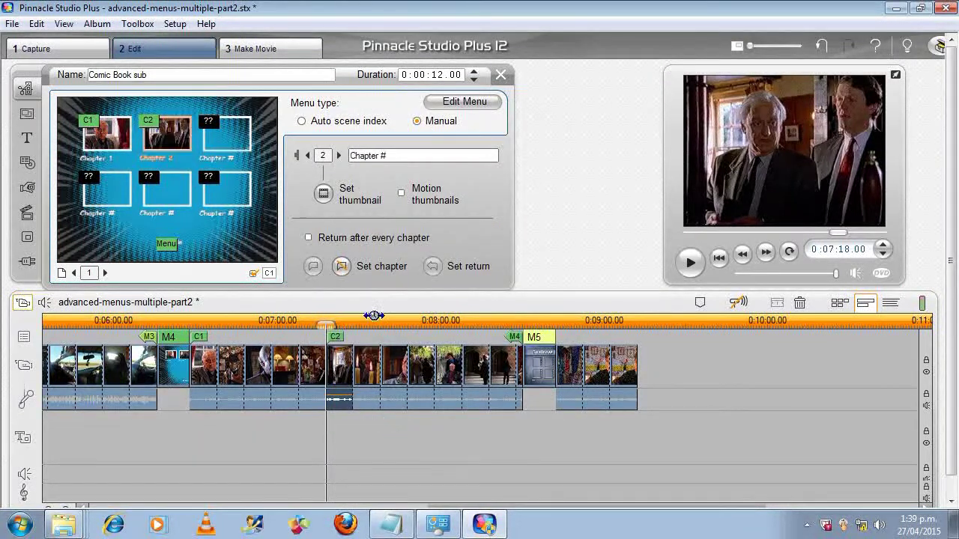
Link the Comic Book sub menu's third thumbnail button to the clip at 0:08:08.00 as a disc chapter
{"action": "left_click", "coordinate": [238, 142]}
{"action": "left_click", "coordinate": [238, 141]}
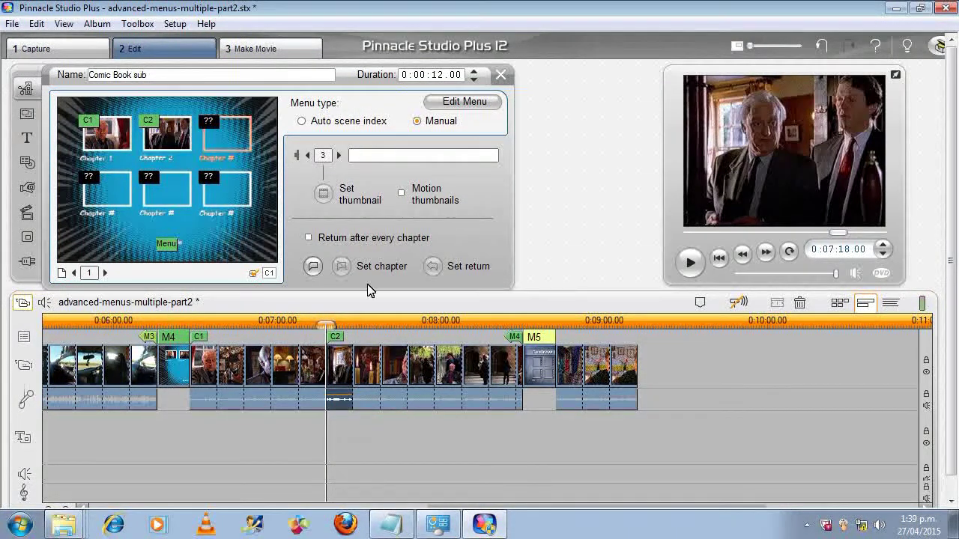
{"action": "right_click", "coordinate": [468, 365]}
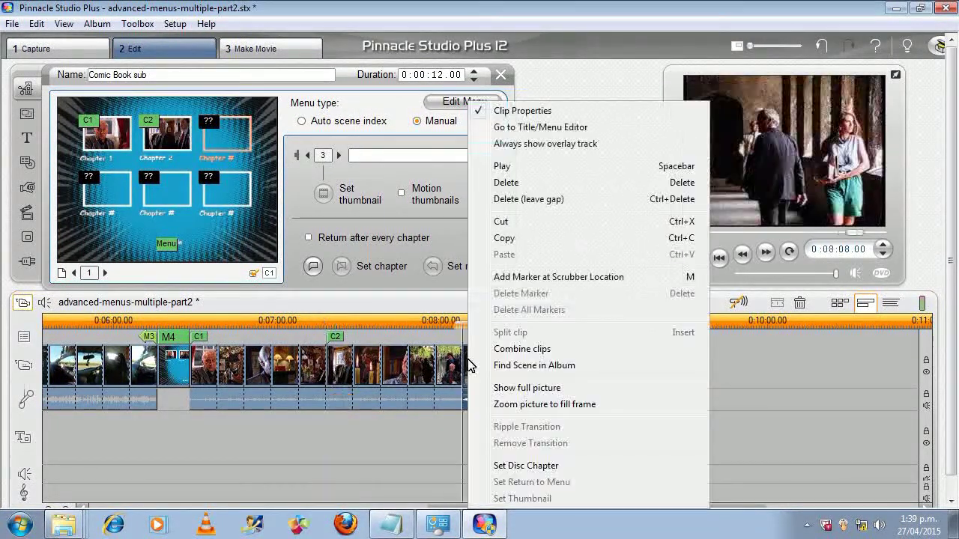
{"action": "left_click", "coordinate": [509, 464]}
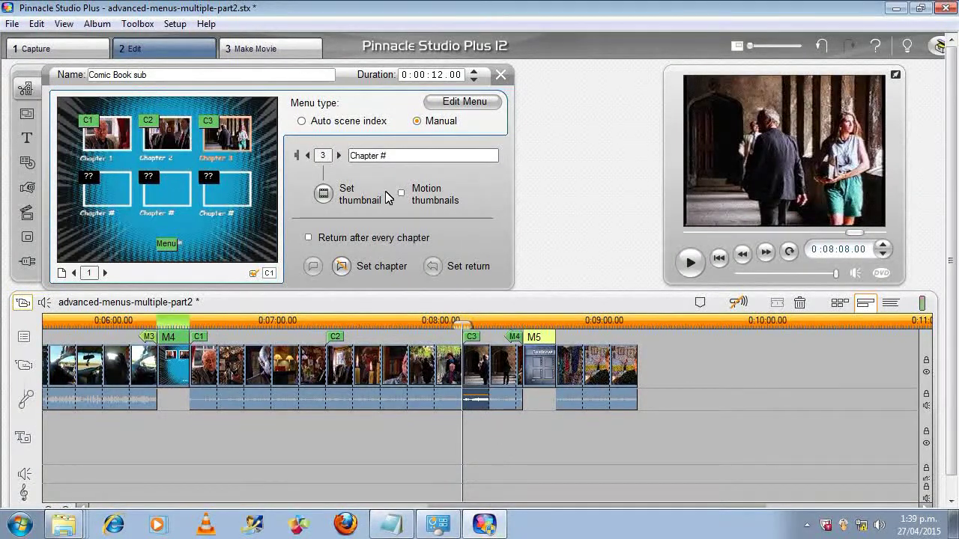
Link the Business Ideas menu's first thumbnail button to the clip at 0:08:42.10 as a disc chapter
{"action": "left_click", "coordinate": [500, 75]}
{"action": "left_click", "coordinate": [542, 363]}
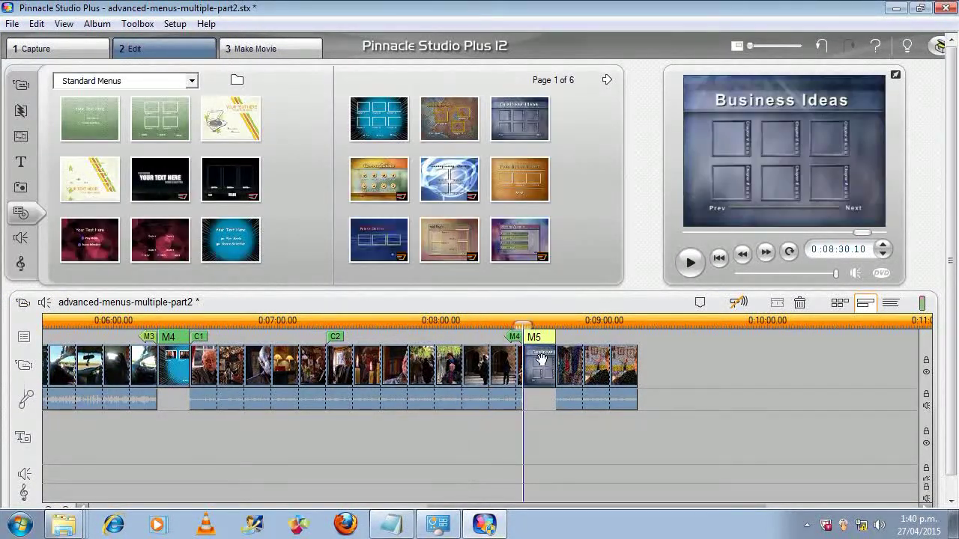
{"action": "right_click", "coordinate": [542, 363]}
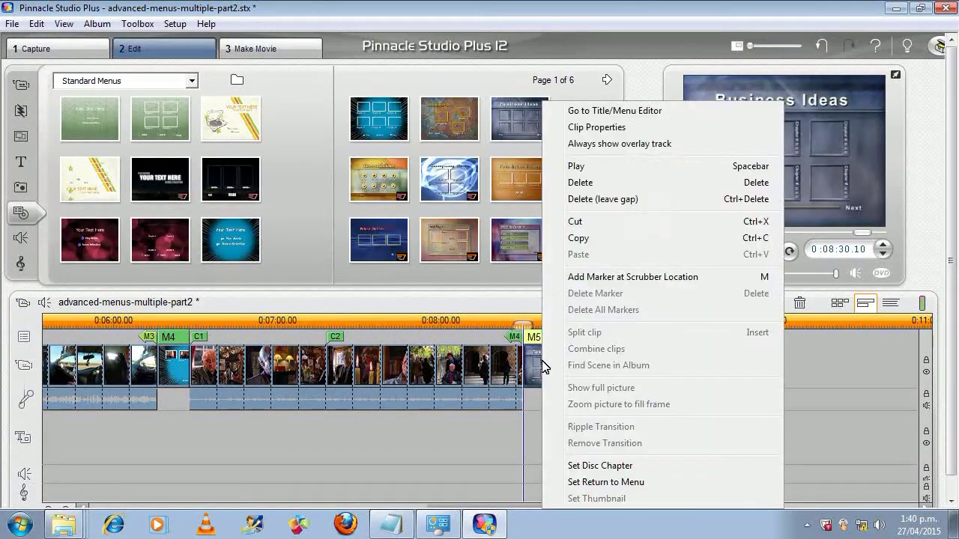
{"action": "left_click", "coordinate": [603, 135]}
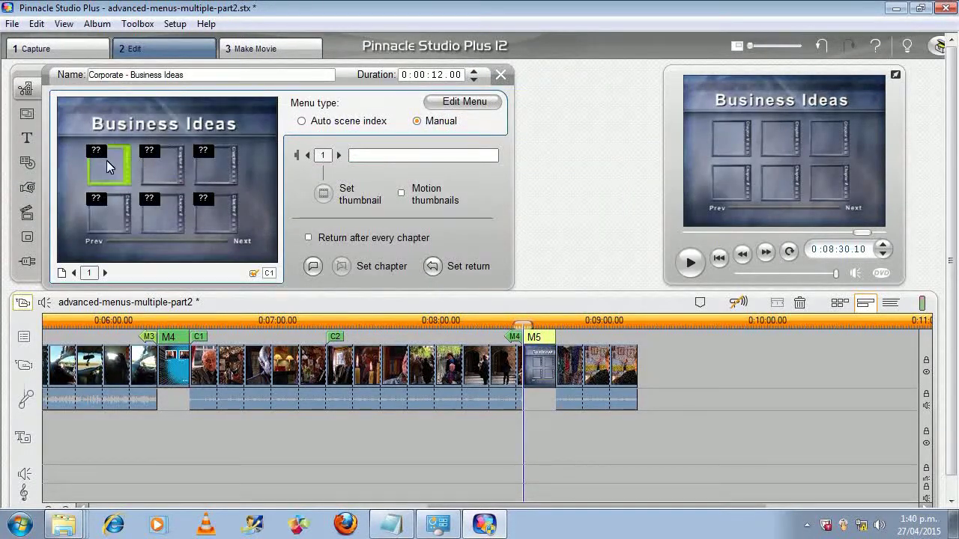
{"action": "right_click", "coordinate": [567, 375]}
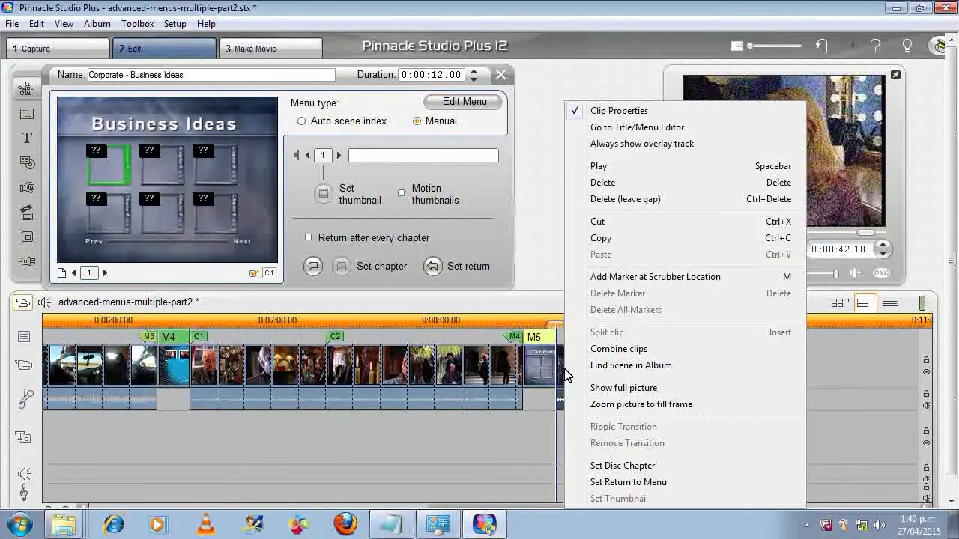
{"action": "left_click", "coordinate": [603, 466]}
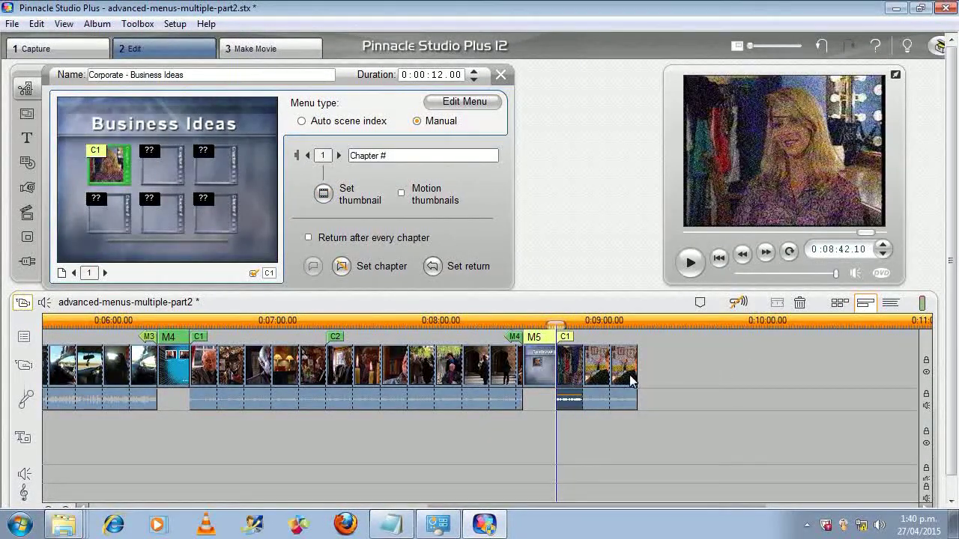
Set a return to the Business Ideas menu on the clip at 0:09:02.10 and link its second thumbnail button to the group's second clip
{"action": "right_click", "coordinate": [630, 382]}
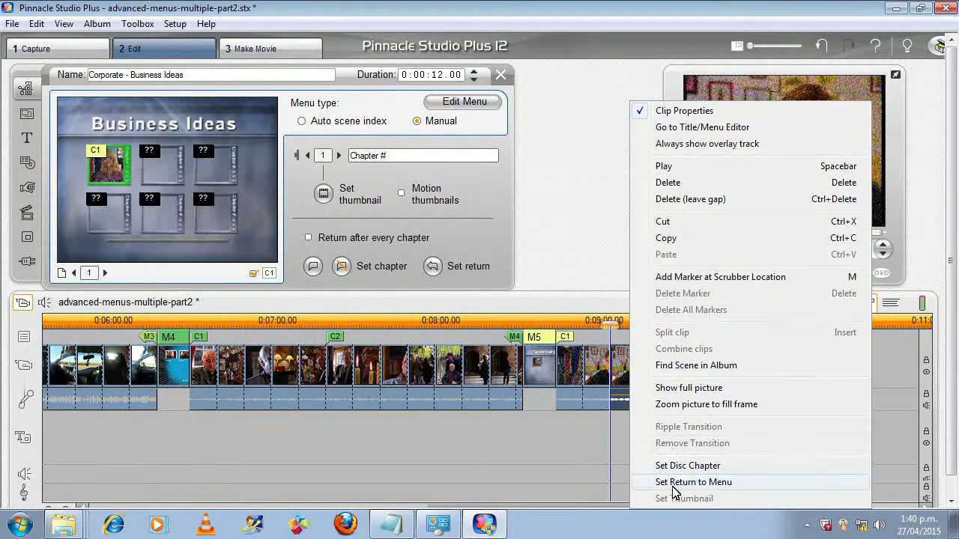
{"action": "left_click", "coordinate": [675, 483]}
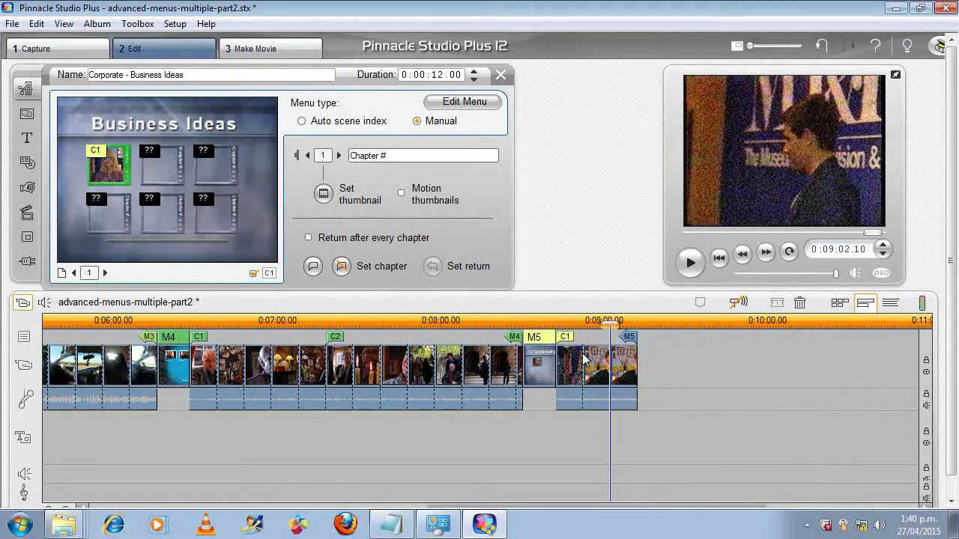
{"action": "left_click", "coordinate": [563, 346]}
Review the menus M1, M3 and M4 along the timeline to check their chapter links and returns to menu
{"action": "left_click_drag", "start_coordinate": [697, 510], "coordinate": [504, 480]}
{"action": "left_click_drag", "start_coordinate": [614, 316], "coordinate": [472, 319]}
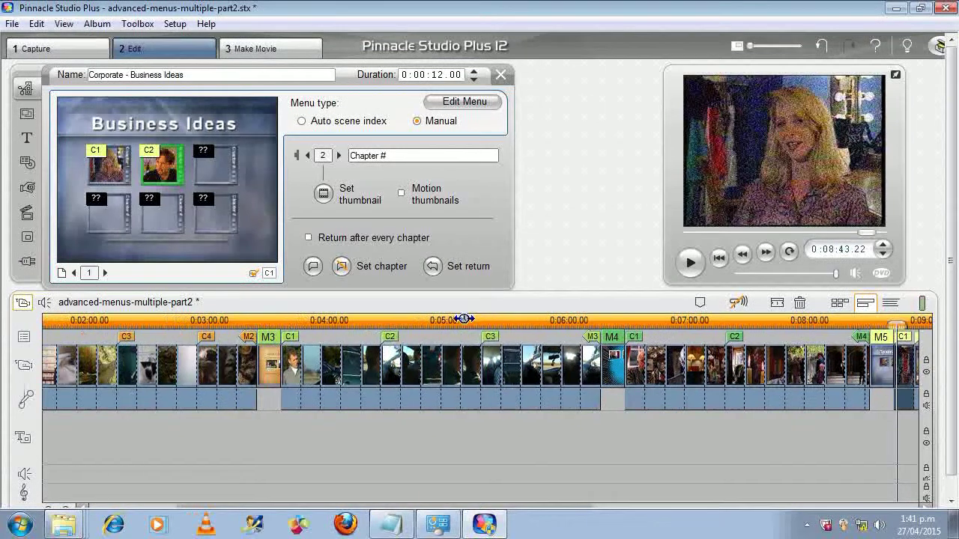
{"action": "left_click", "coordinate": [274, 334]}
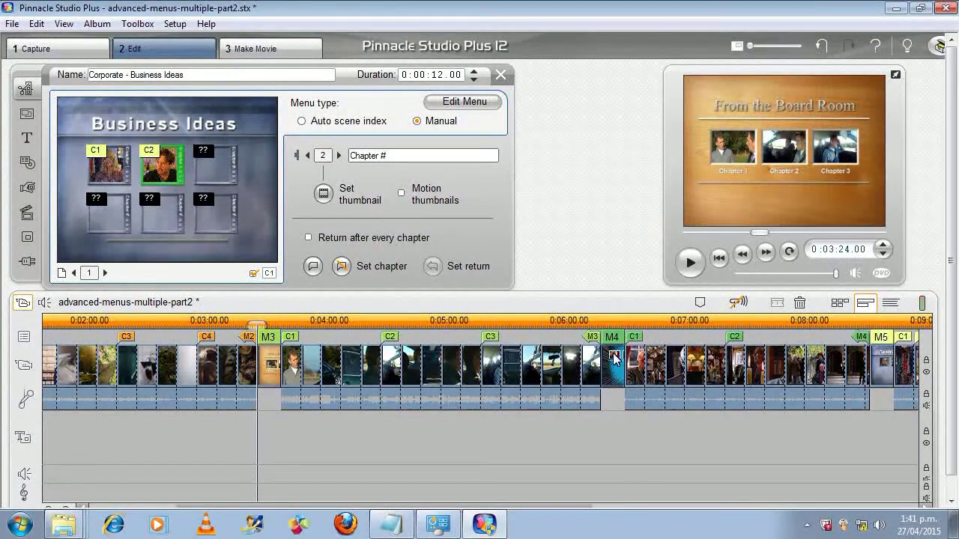
{"action": "left_click", "coordinate": [611, 354]}
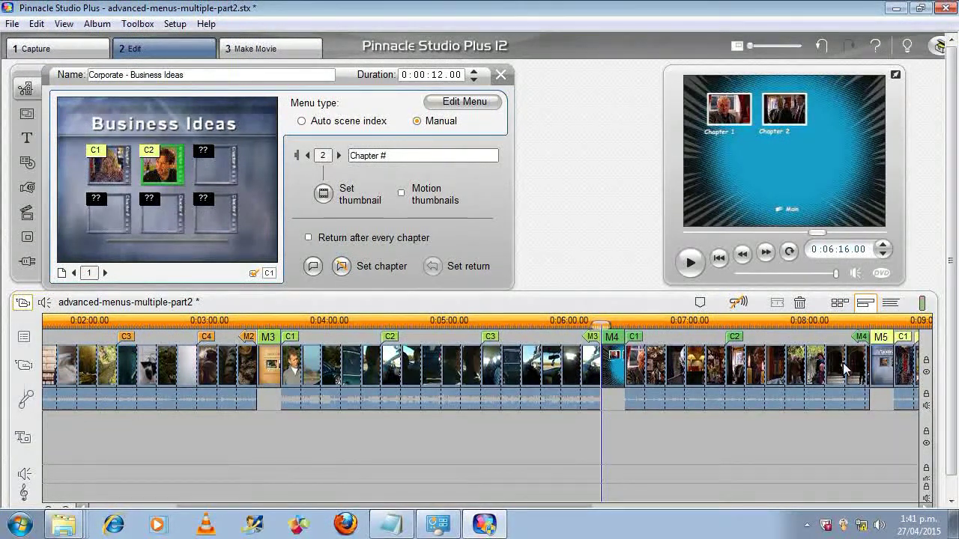
{"action": "left_click", "coordinate": [869, 364]}
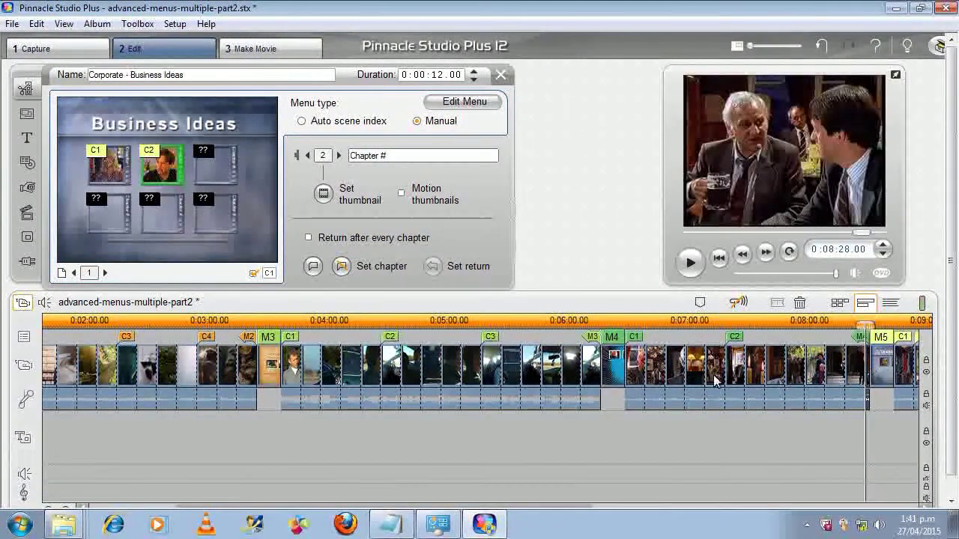
{"action": "left_click", "coordinate": [613, 364]}
{"action": "left_click", "coordinate": [247, 365]}
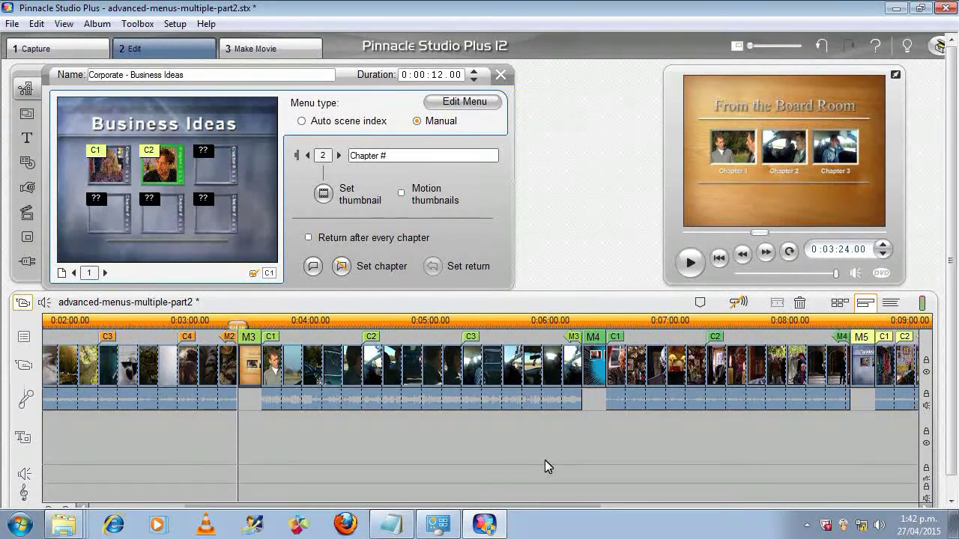
{"action": "left_click_drag", "start_coordinate": [515, 503], "coordinate": [379, 505]}
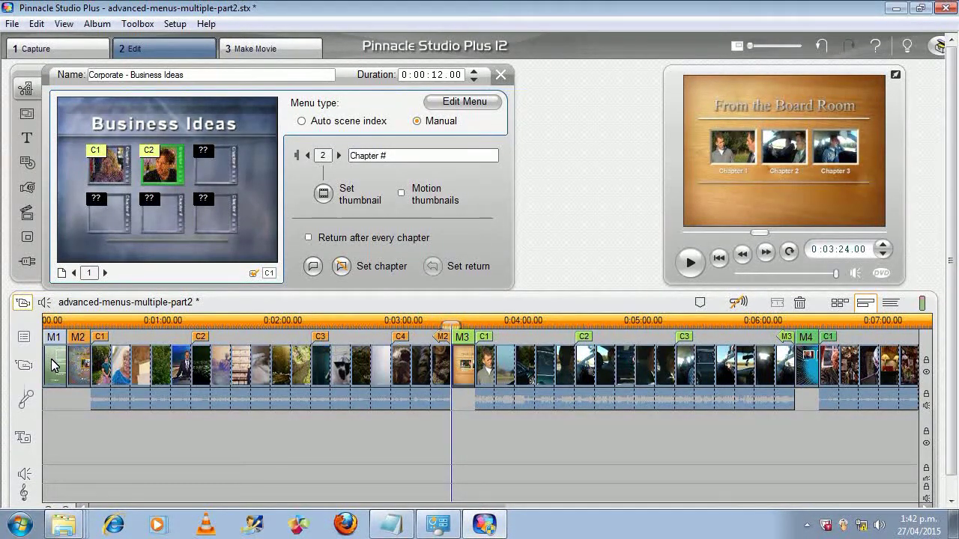
{"action": "left_click", "coordinate": [53, 365]}
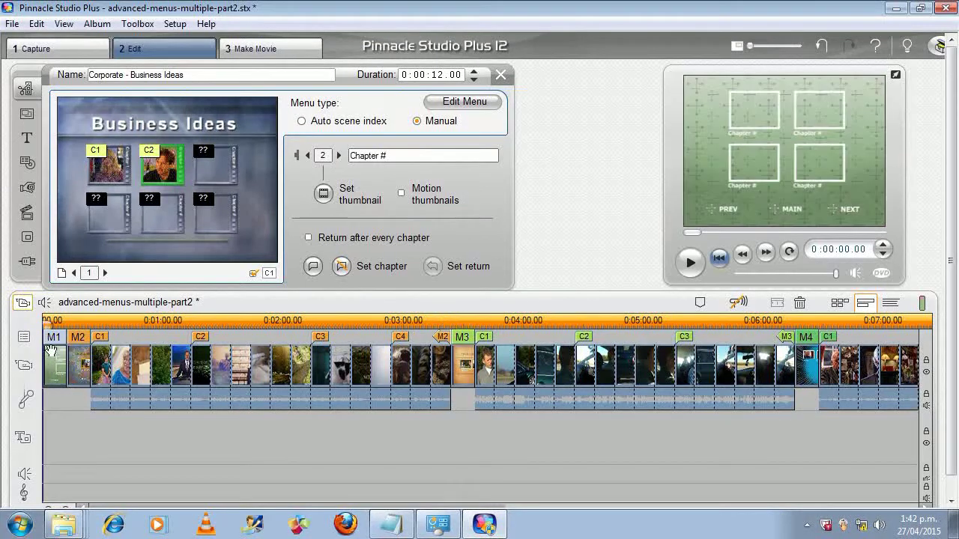
Open the Annual Report menu for editing and replace the Prev button's text with MAIN
{"action": "left_click_drag", "start_coordinate": [52, 323], "coordinate": [103, 324]}
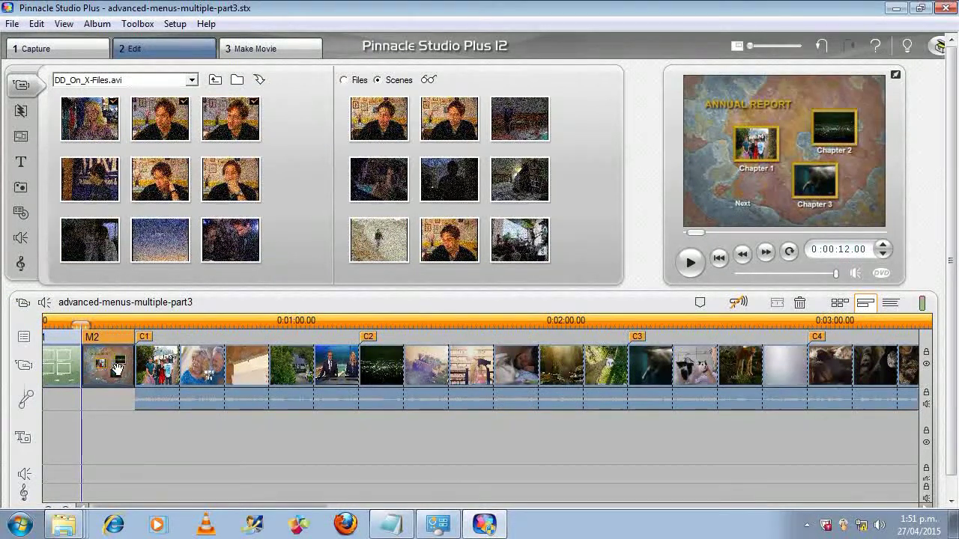
{"action": "right_click", "coordinate": [117, 368]}
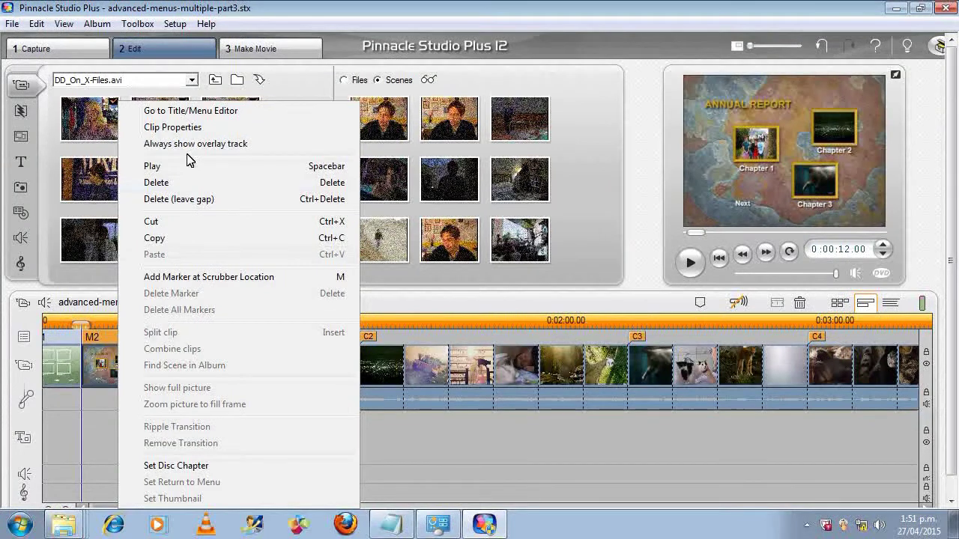
{"action": "left_click", "coordinate": [191, 129]}
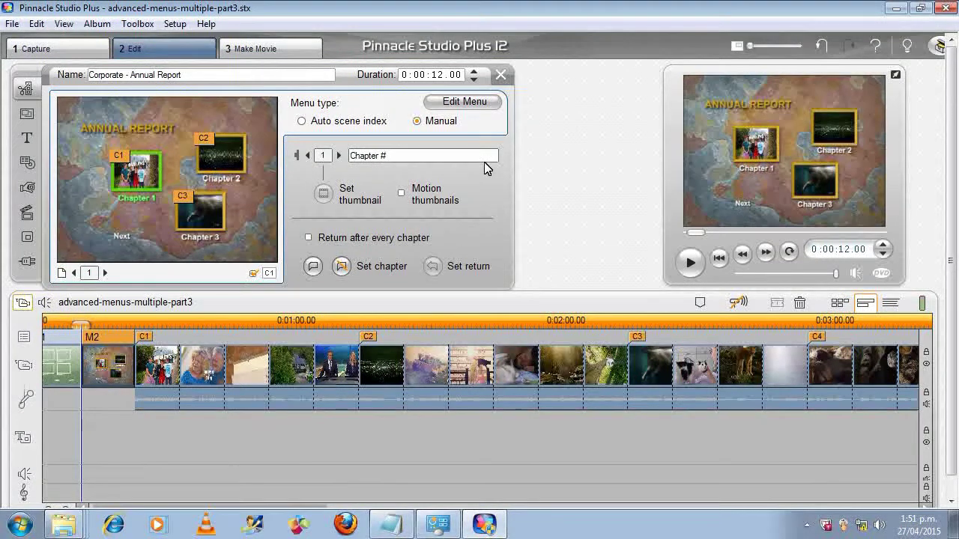
{"action": "left_click", "coordinate": [480, 107]}
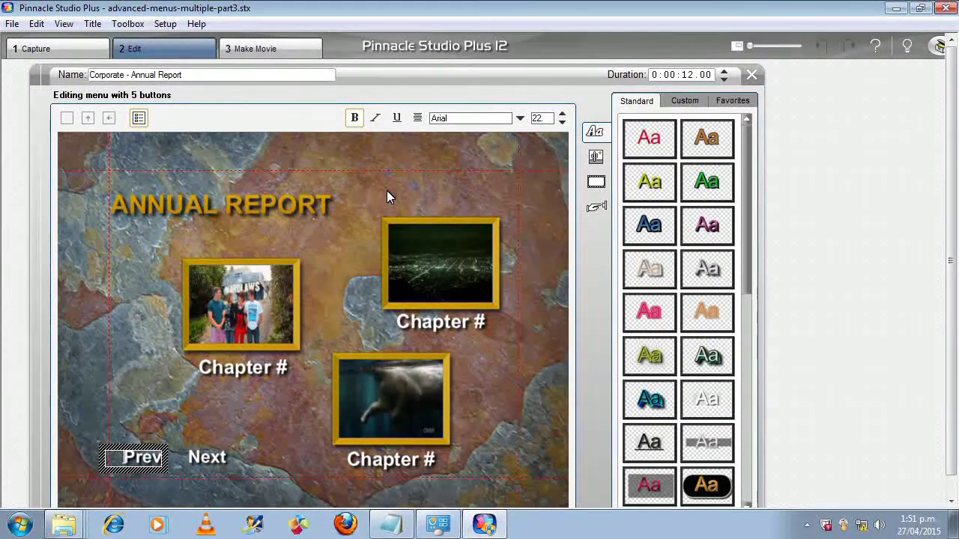
{"action": "left_click", "coordinate": [160, 458]}
{"action": "left_click_drag", "start_coordinate": [159, 458], "coordinate": [122, 458]}
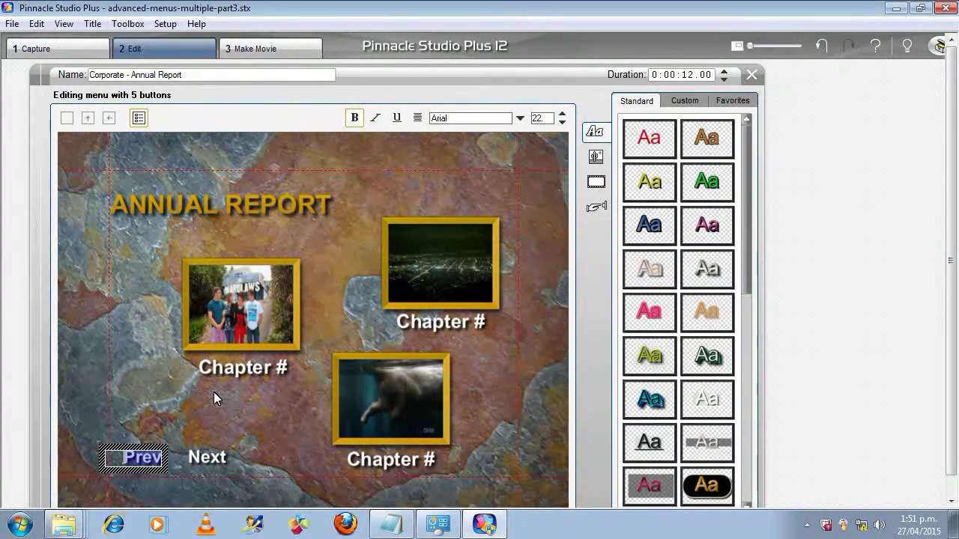
{"action": "type", "text": "MAIN"}
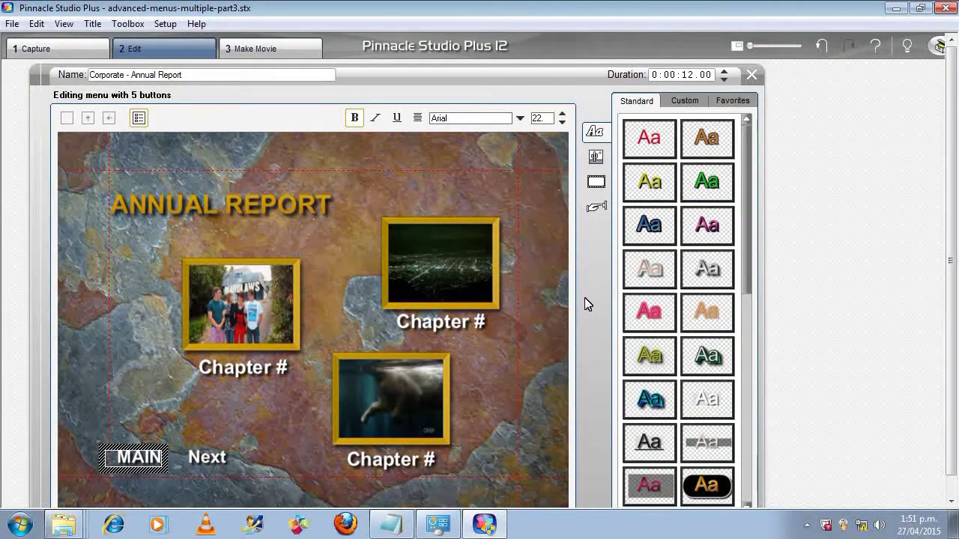
Make the Annual Report menu's MAIN button a Root button and close the menu editor
{"action": "left_click", "coordinate": [603, 216]}
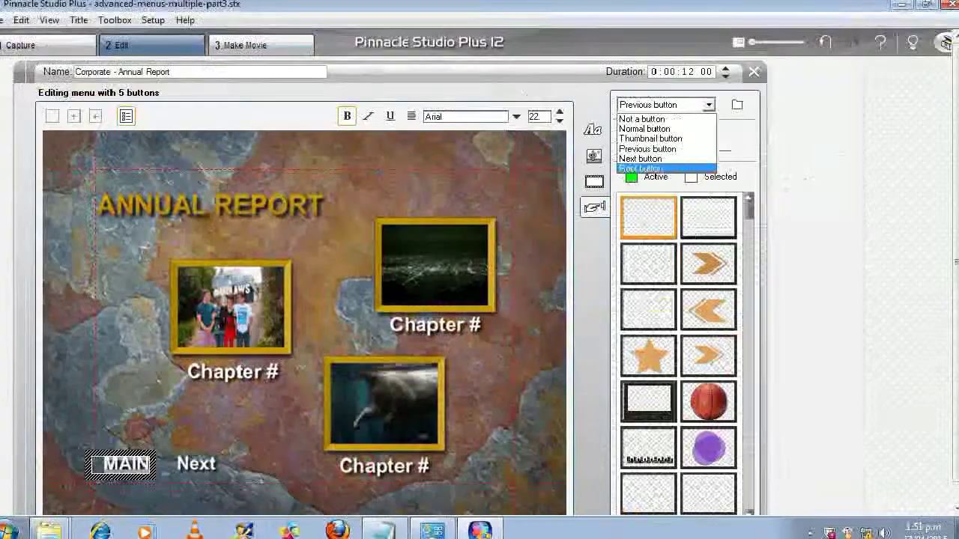
{"action": "left_click", "coordinate": [641, 169]}
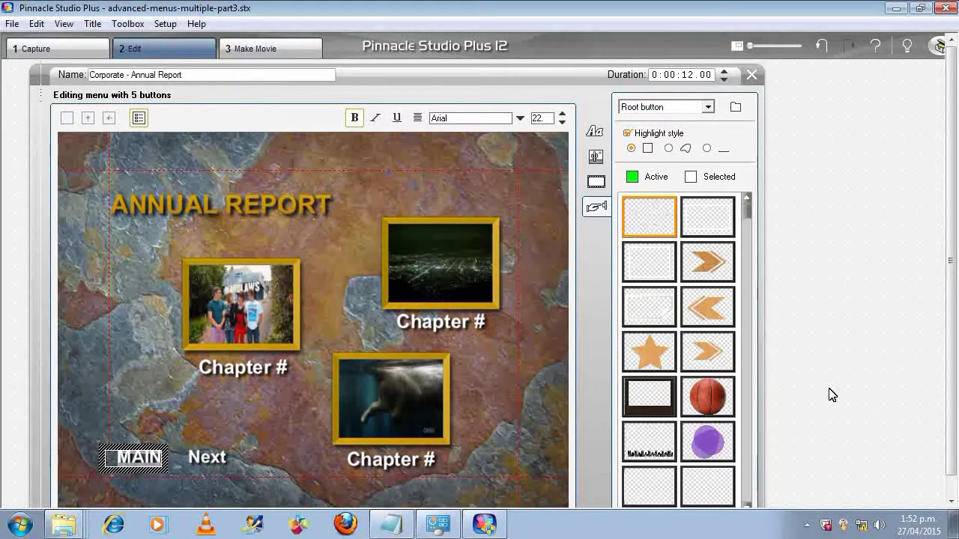
{"action": "left_click", "coordinate": [167, 425]}
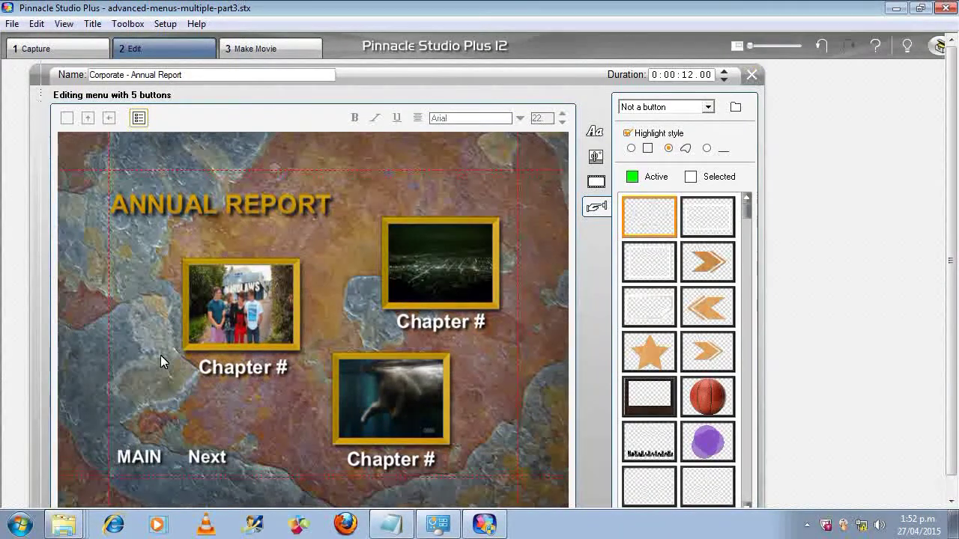
{"action": "left_click", "coordinate": [151, 459]}
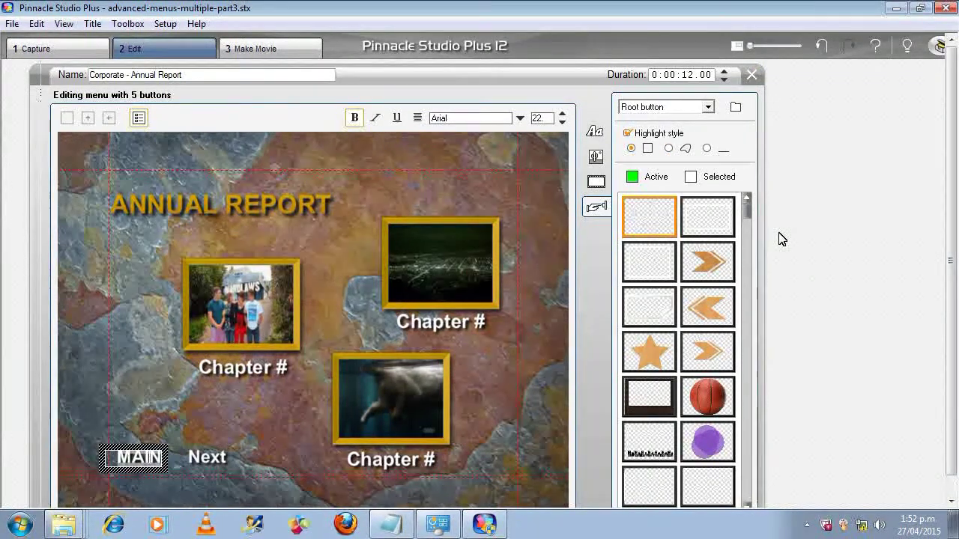
{"action": "left_click", "coordinate": [751, 74]}
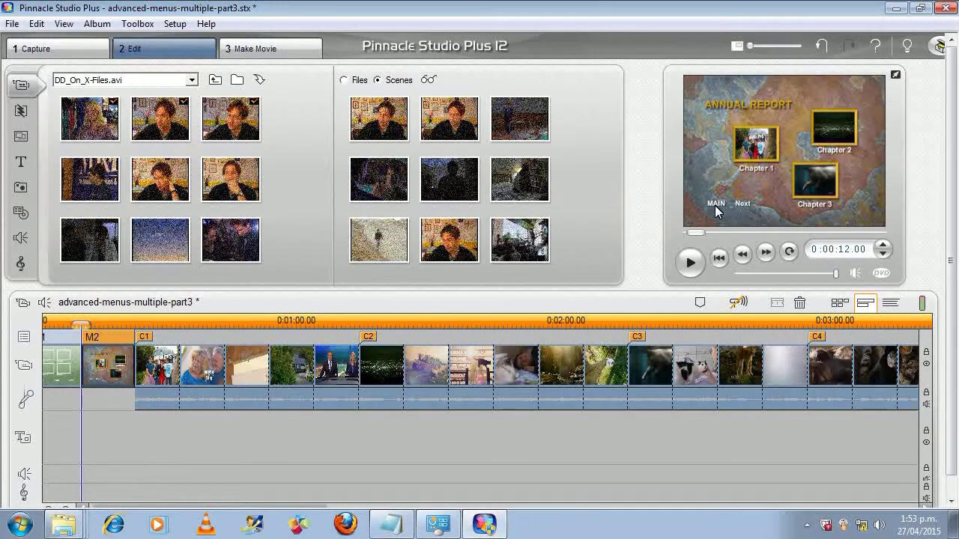
Play the Annual Report menu in an enlarged DVD preview and test its MAIN button, stopping playback at the end
{"action": "left_click_drag", "start_coordinate": [751, 45], "coordinate": [799, 46]}
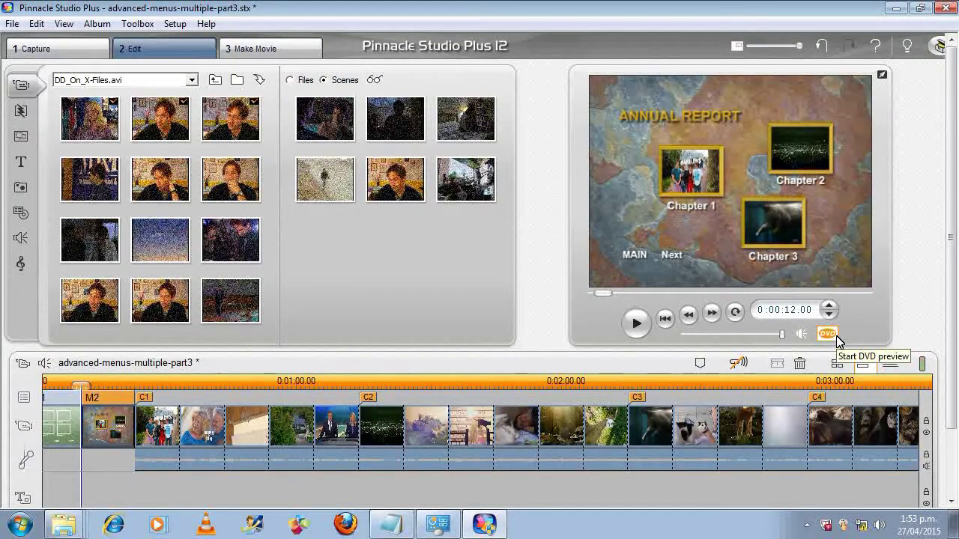
{"action": "left_click", "coordinate": [837, 338]}
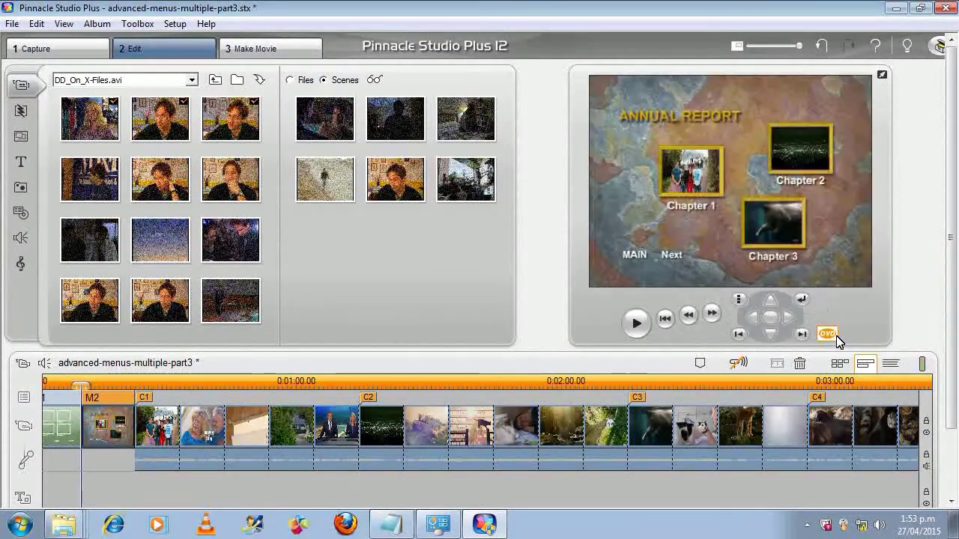
{"action": "left_click", "coordinate": [644, 319]}
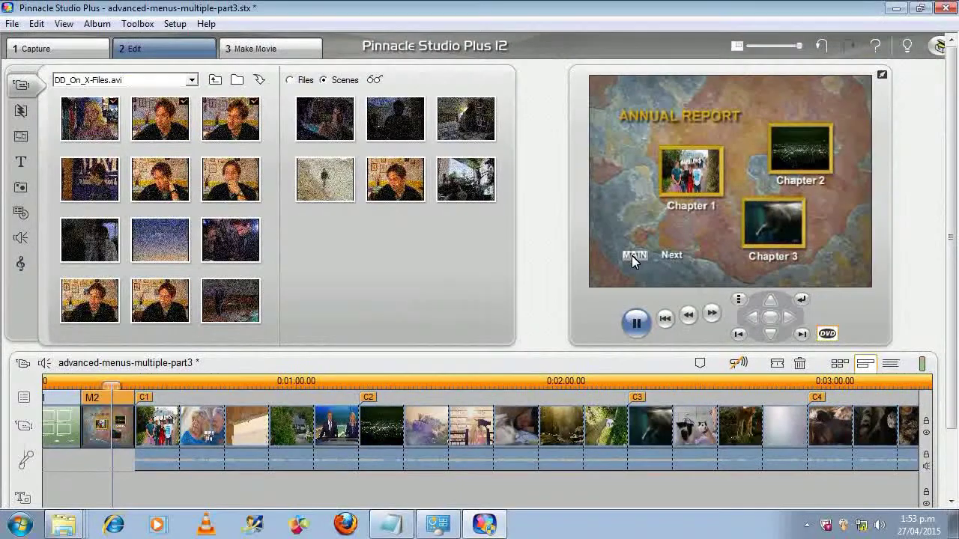
{"action": "left_click", "coordinate": [633, 256]}
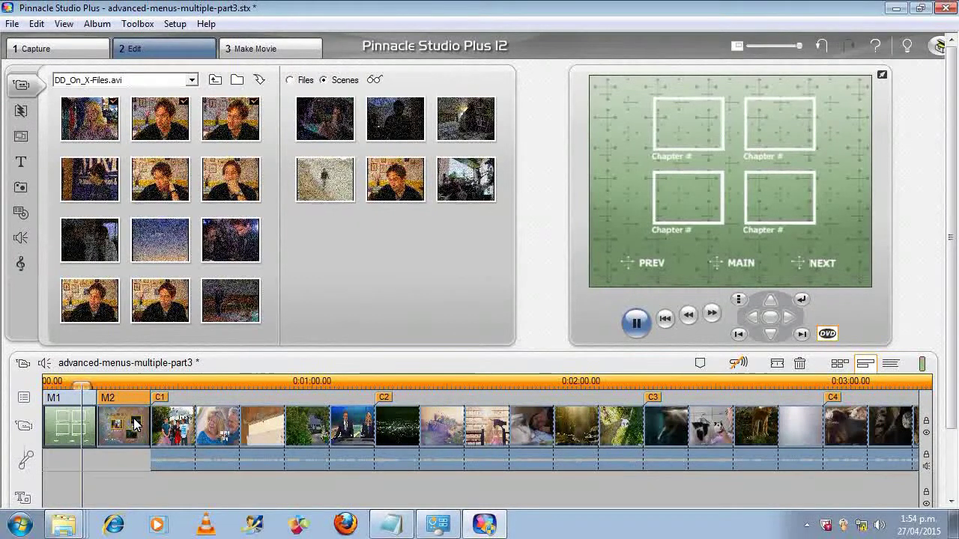
{"action": "left_click", "coordinate": [635, 323]}
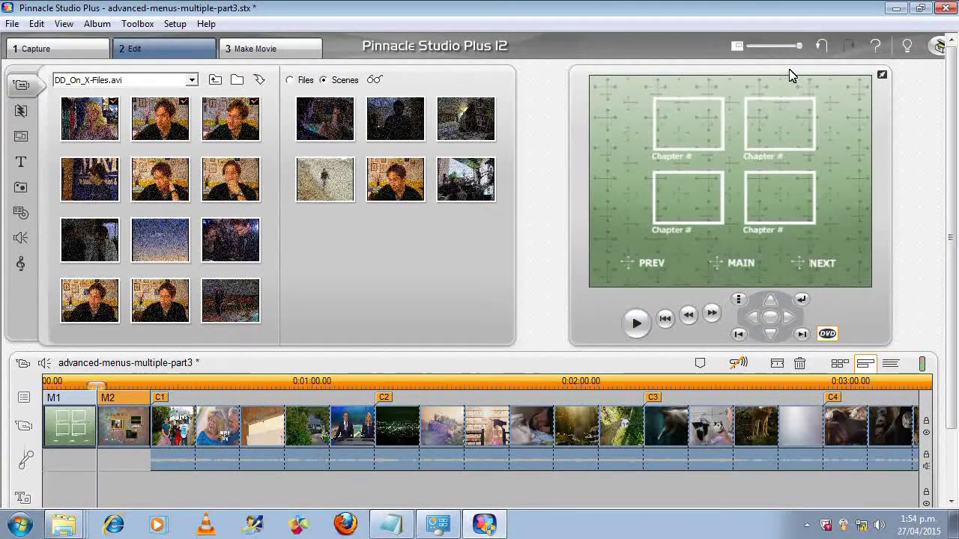
{"action": "left_click", "coordinate": [754, 42]}
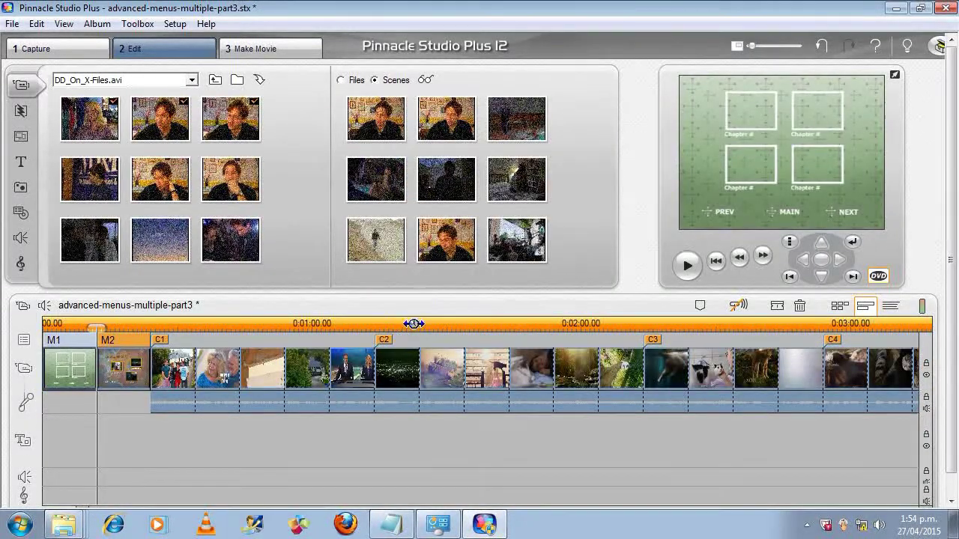
Open the From the Board Room menu, M3 on the timeline, in the menu editor
{"action": "left_click_drag", "start_coordinate": [487, 321], "coordinate": [447, 319]}
{"action": "left_click", "coordinate": [833, 365]}
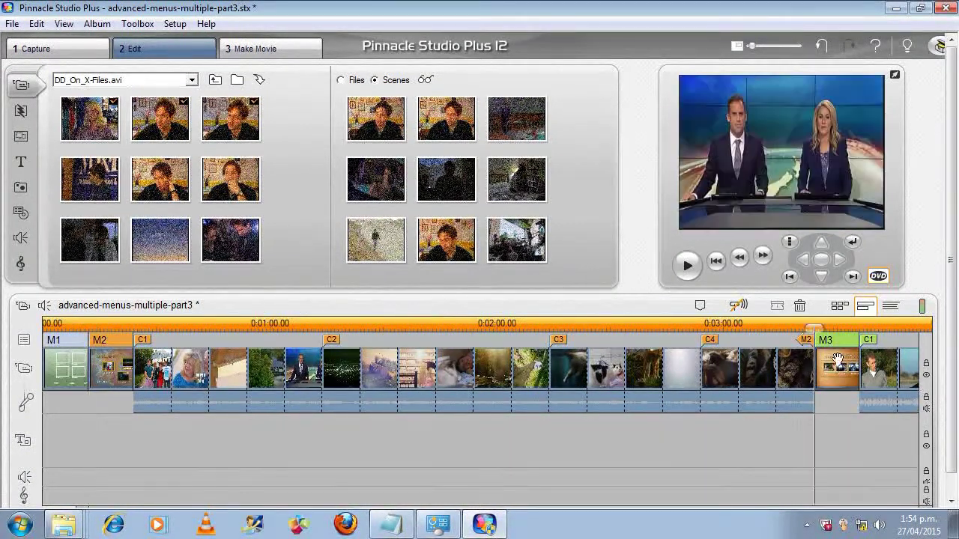
{"action": "right_click", "coordinate": [844, 355]}
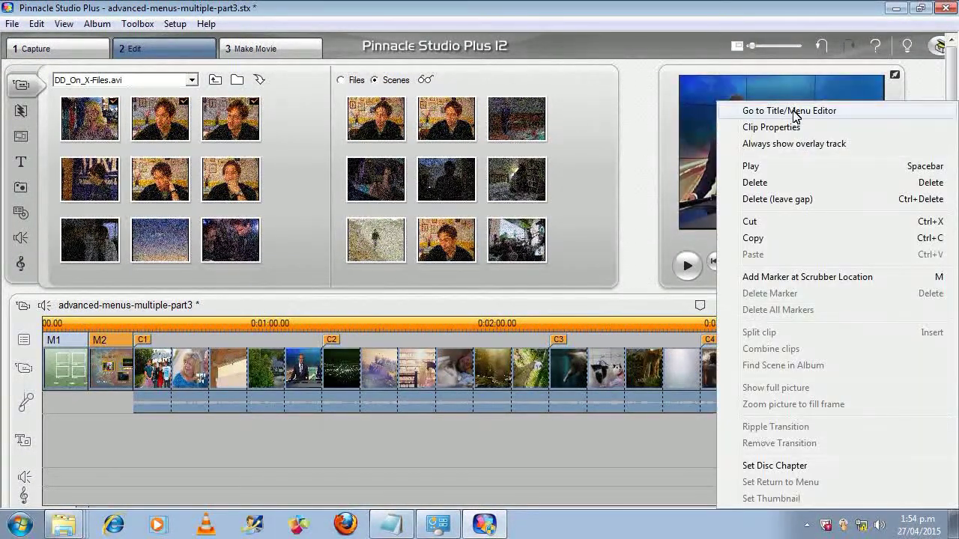
{"action": "left_click", "coordinate": [792, 127]}
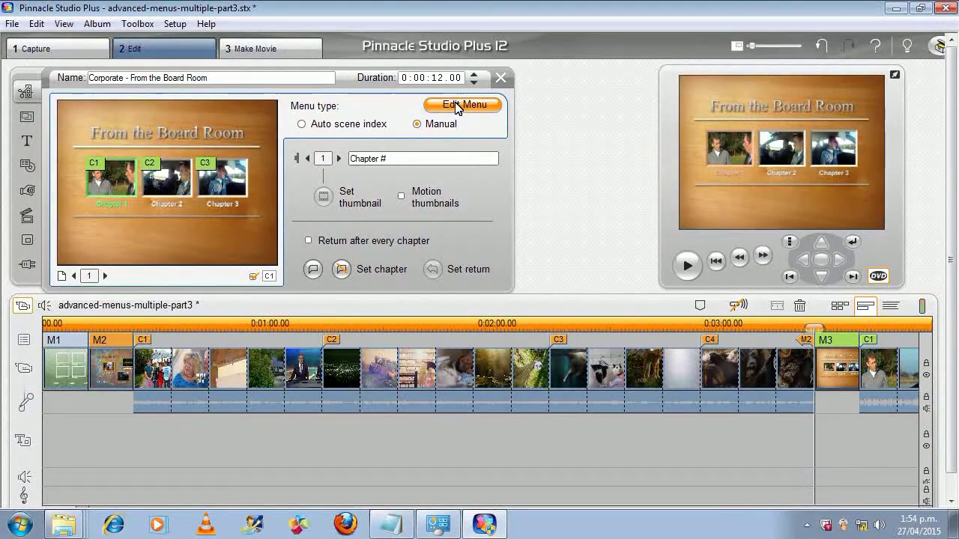
{"action": "left_click", "coordinate": [459, 105]}
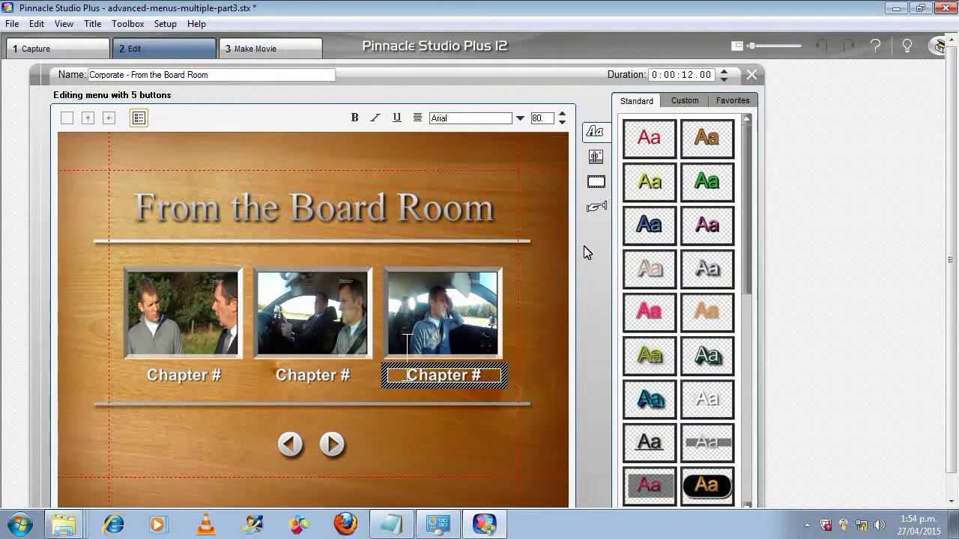
Add a MAIN text to the From the Board Room menu, in the empty area beneath the first chapter thumbnail
{"action": "scroll", "coordinate": [952, 209], "scroll_direction": "down", "scroll_amount": 1}
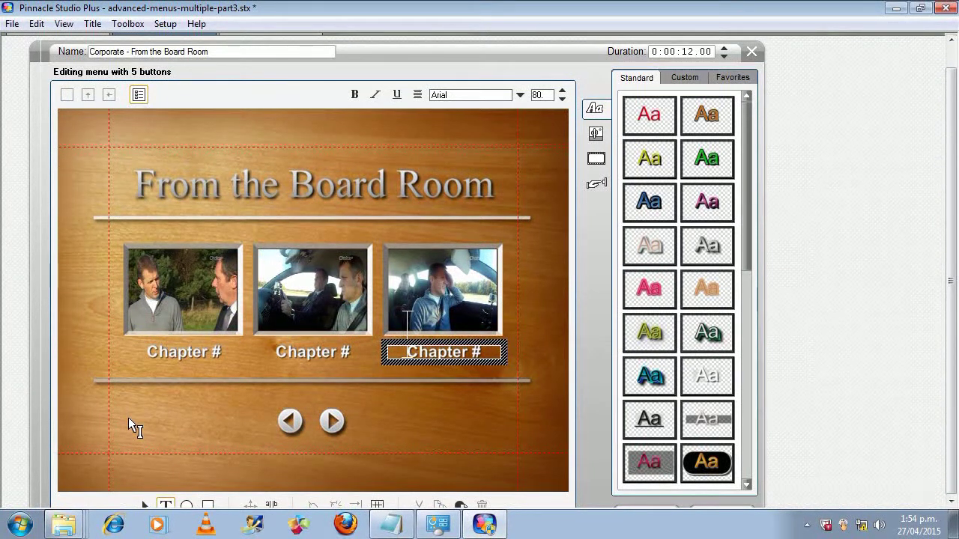
{"action": "left_click_drag", "start_coordinate": [129, 419], "coordinate": [150, 487]}
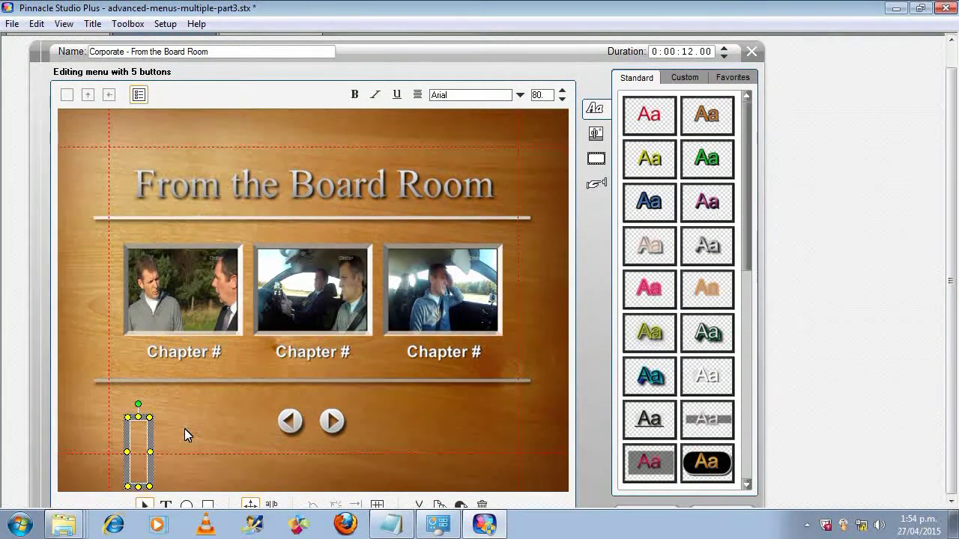
{"action": "type", "text": "MA"}
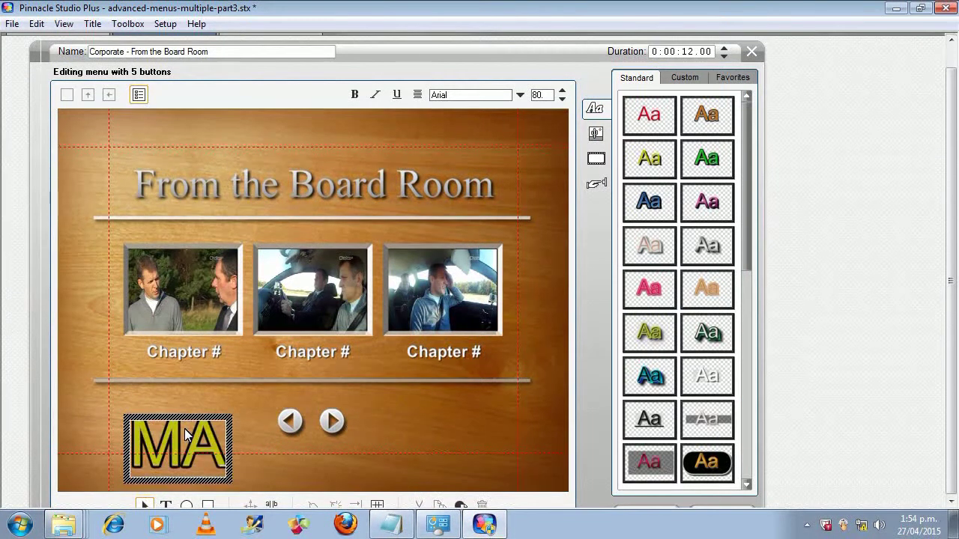
{"action": "type", "text": "IN"}
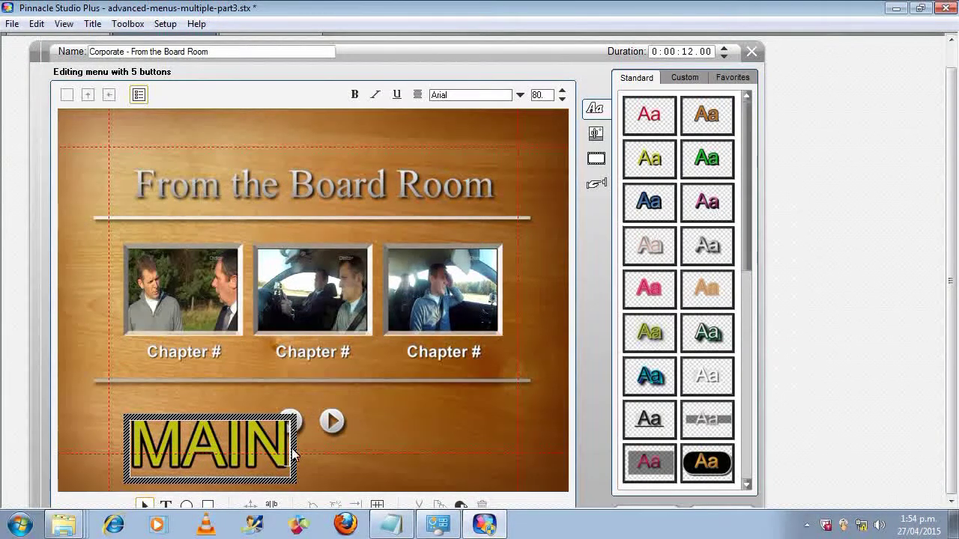
Set the MAIN text's font size to 30 and justify it to the lower-left corner of the safe area
{"action": "left_click_drag", "start_coordinate": [291, 449], "coordinate": [150, 440]}
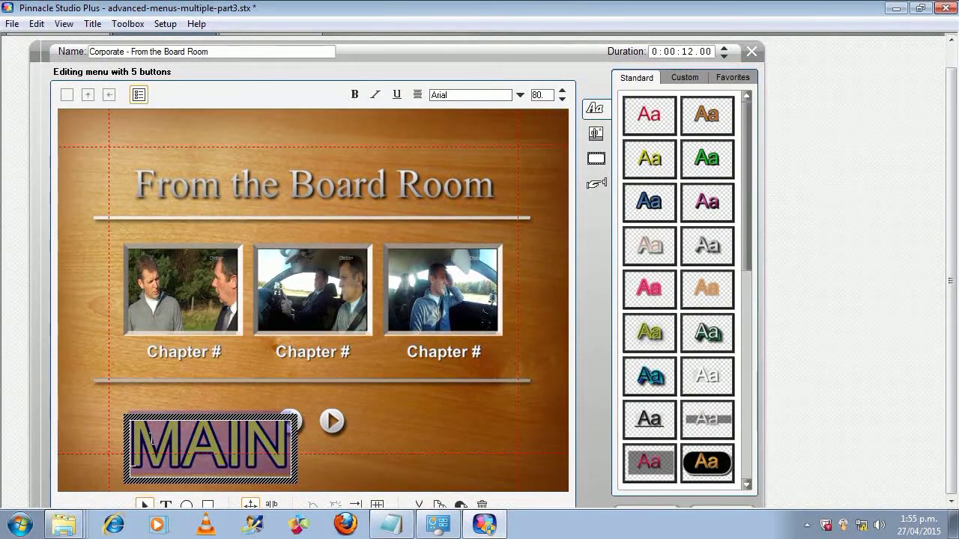
{"action": "left_click", "coordinate": [562, 99]}
{"action": "left_click", "coordinate": [562, 99]}
{"action": "left_click", "coordinate": [562, 99]}
{"action": "left_click", "coordinate": [562, 100]}
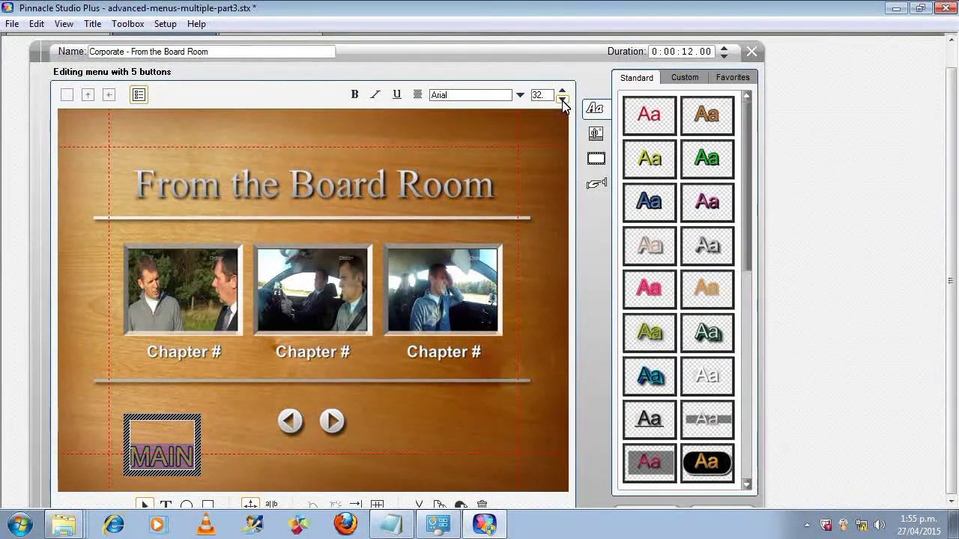
{"action": "left_click", "coordinate": [562, 100]}
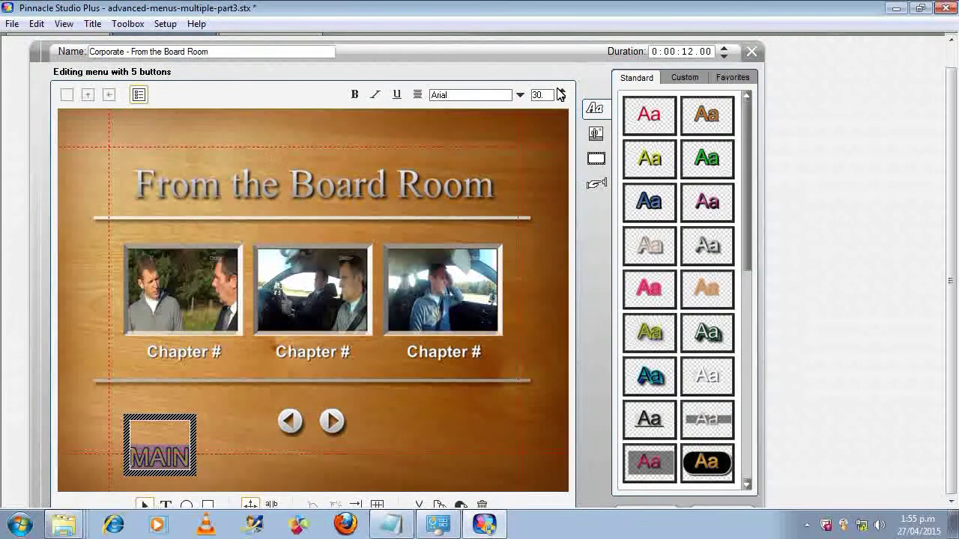
{"action": "left_click", "coordinate": [378, 504]}
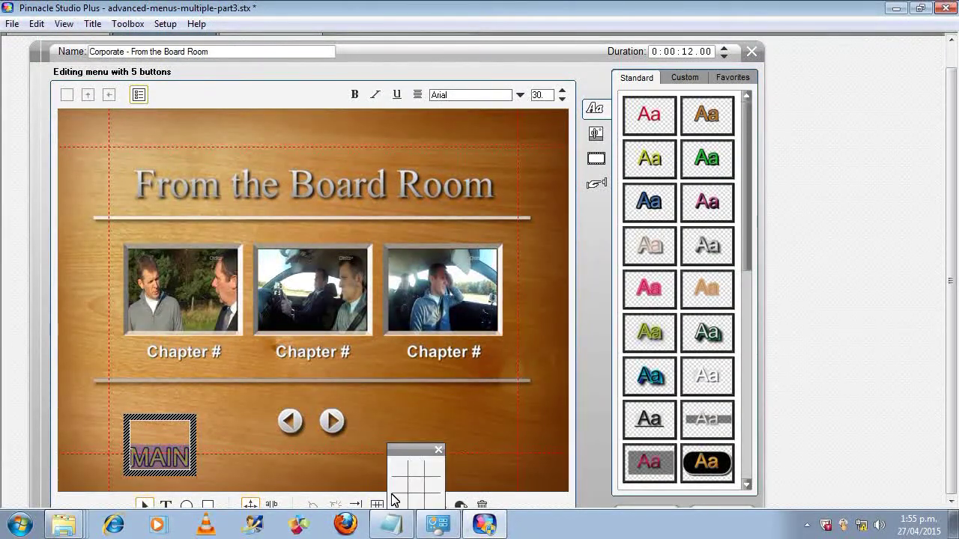
{"action": "left_click", "coordinate": [397, 500]}
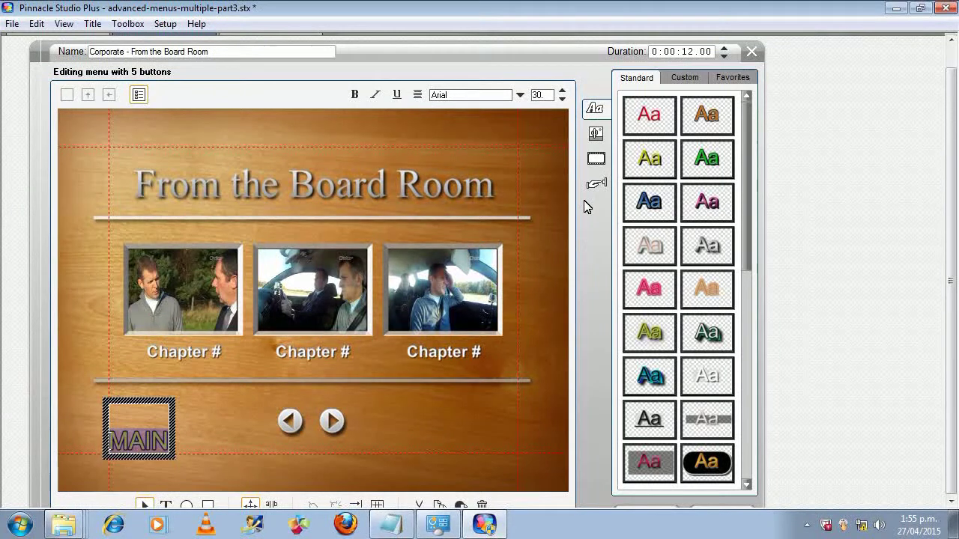
Make the MAIN text a Root button and close the From the Board Room menu editor
{"action": "left_click", "coordinate": [598, 185]}
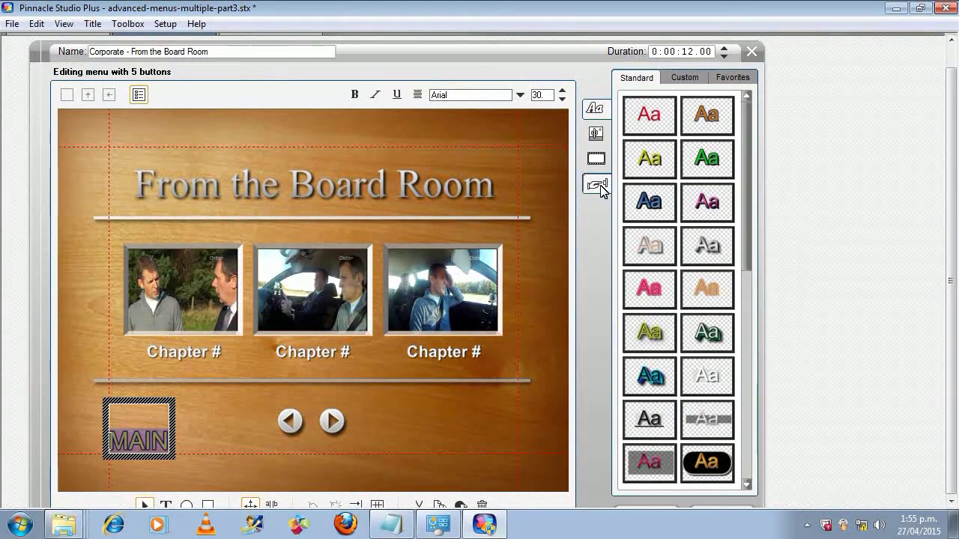
{"action": "left_click", "coordinate": [704, 84]}
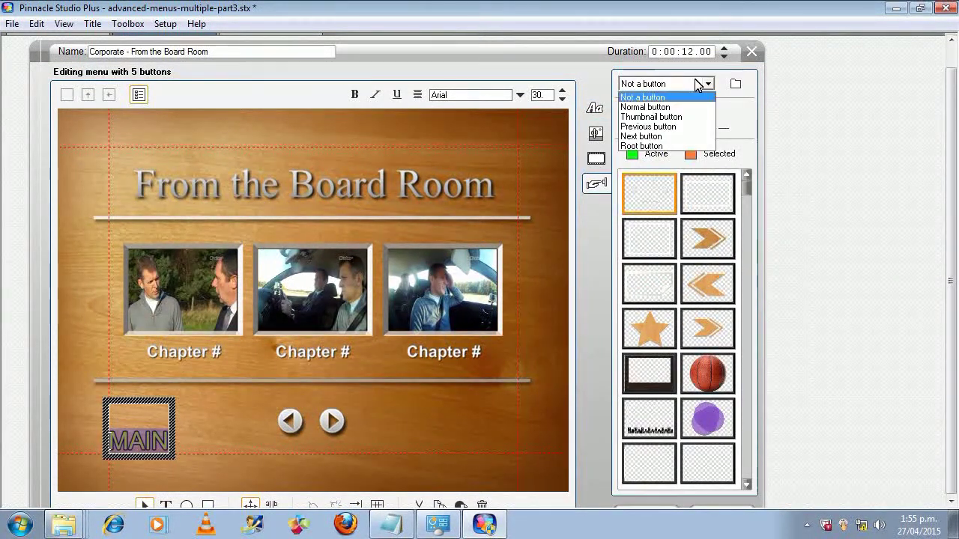
{"action": "left_click", "coordinate": [659, 147]}
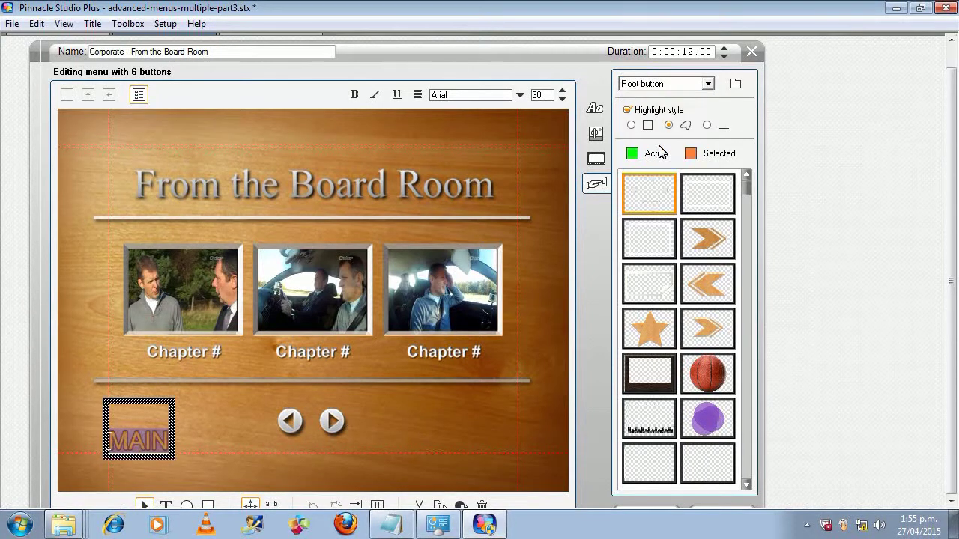
{"action": "left_click", "coordinate": [413, 439]}
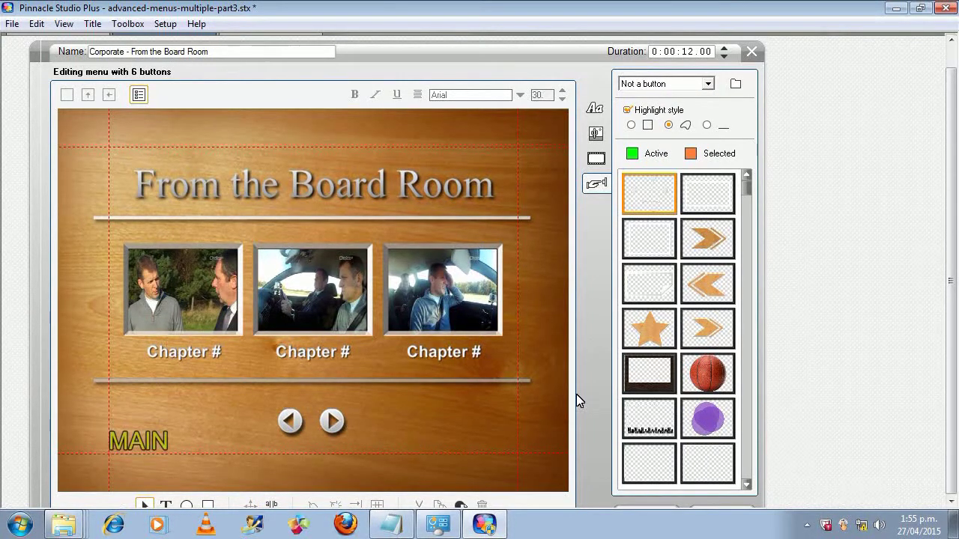
{"action": "left_click", "coordinate": [129, 441]}
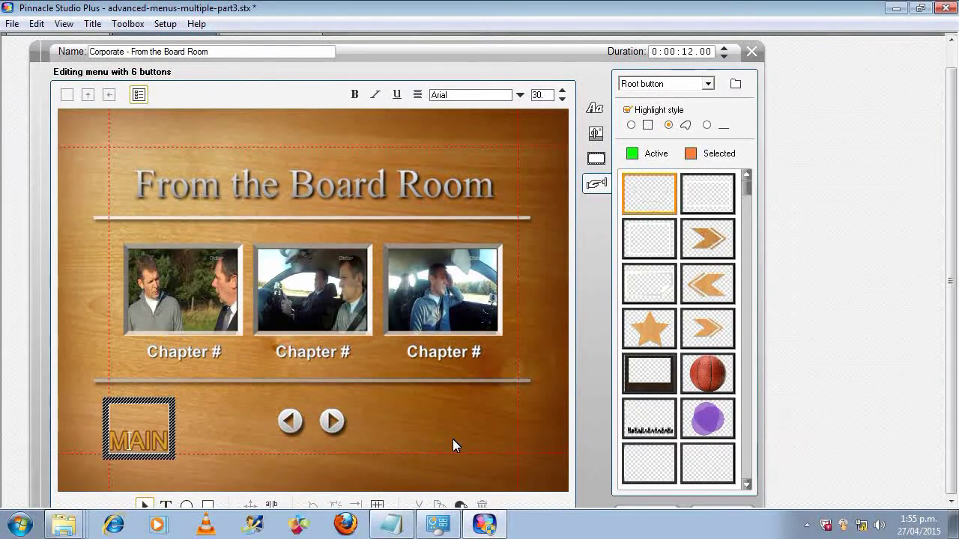
{"action": "left_click", "coordinate": [408, 419]}
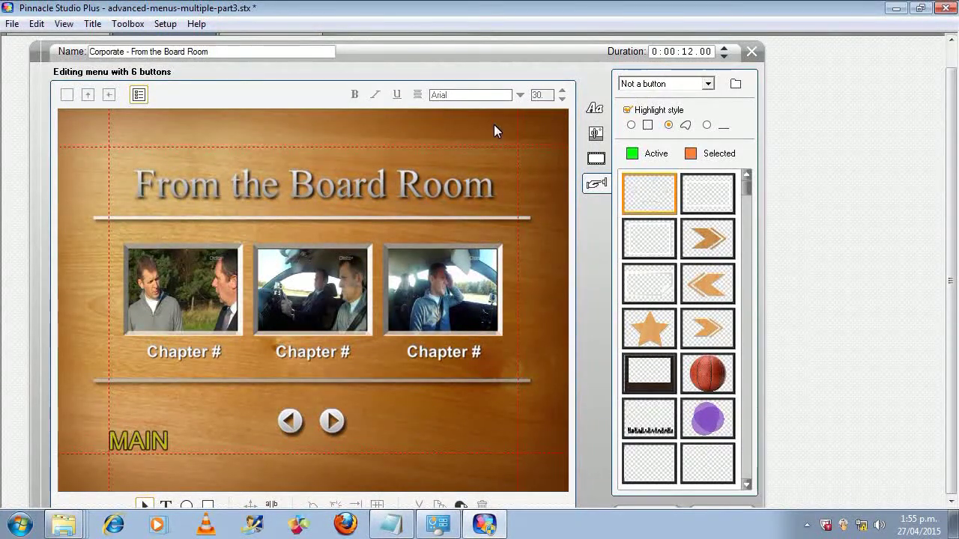
{"action": "left_click", "coordinate": [753, 54]}
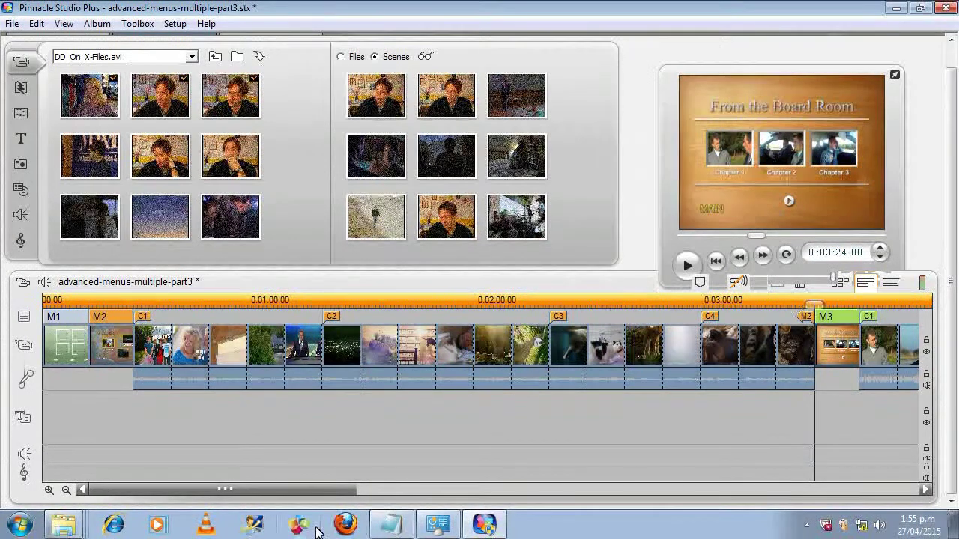
Open the Comic Book sub menu, M4 on the timeline, in the menu editor
{"action": "left_click_drag", "start_coordinate": [326, 489], "coordinate": [645, 516]}
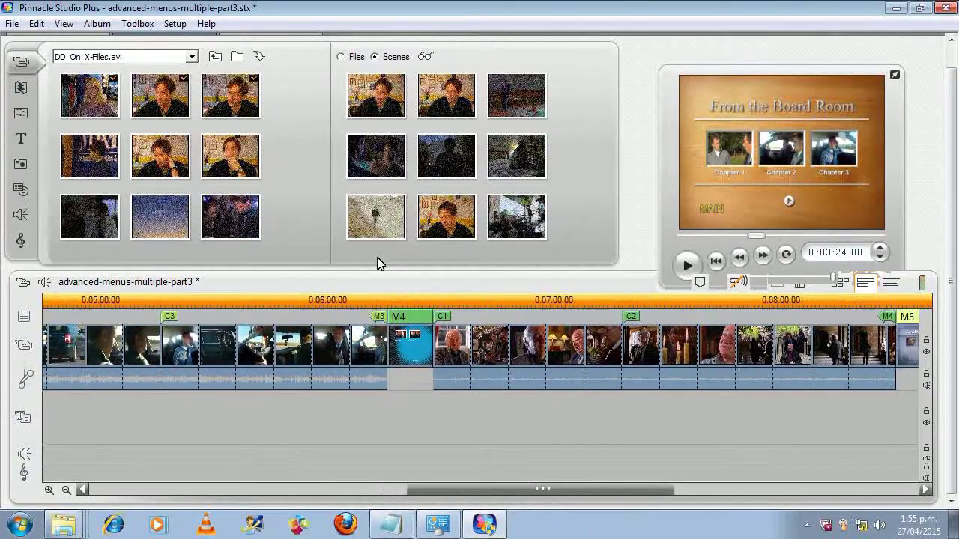
{"action": "left_click", "coordinate": [414, 350]}
{"action": "right_click", "coordinate": [416, 352]}
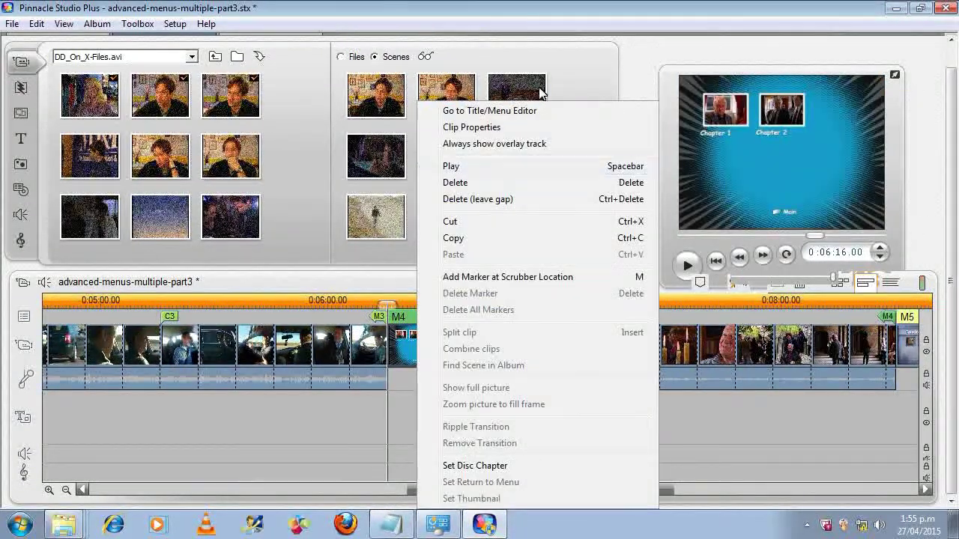
{"action": "left_click", "coordinate": [471, 127]}
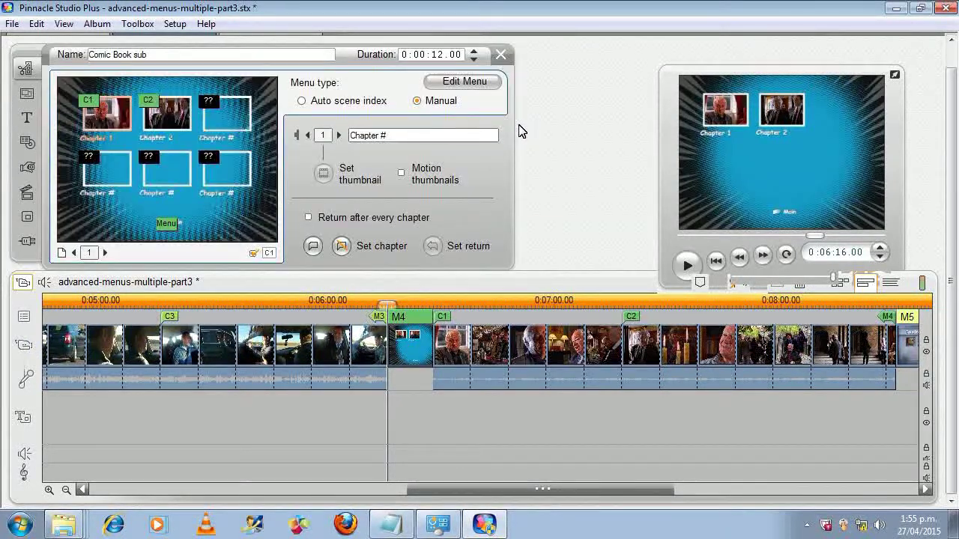
{"action": "left_click", "coordinate": [453, 84]}
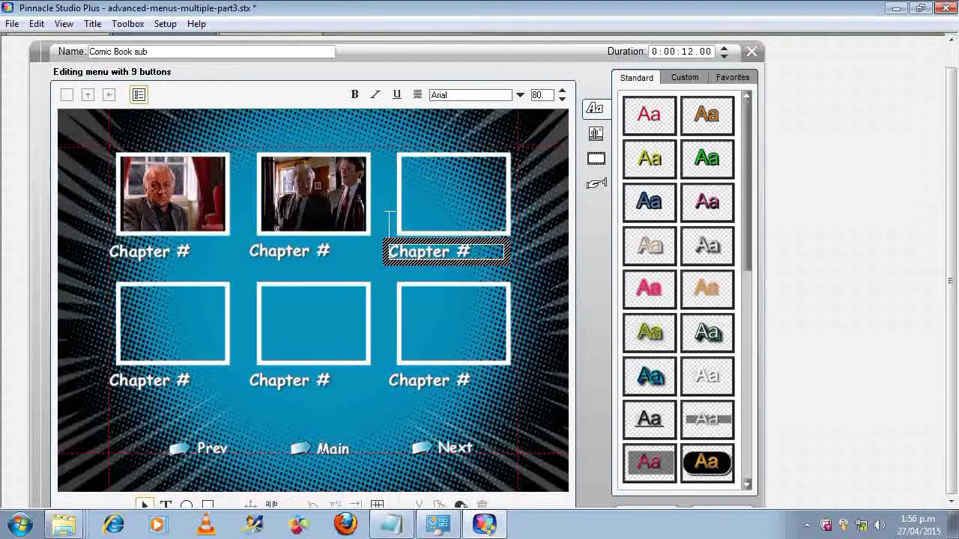
Check the button type assigned to the Comic Book sub menu's Main button and close the menu editor
{"action": "left_click", "coordinate": [318, 449]}
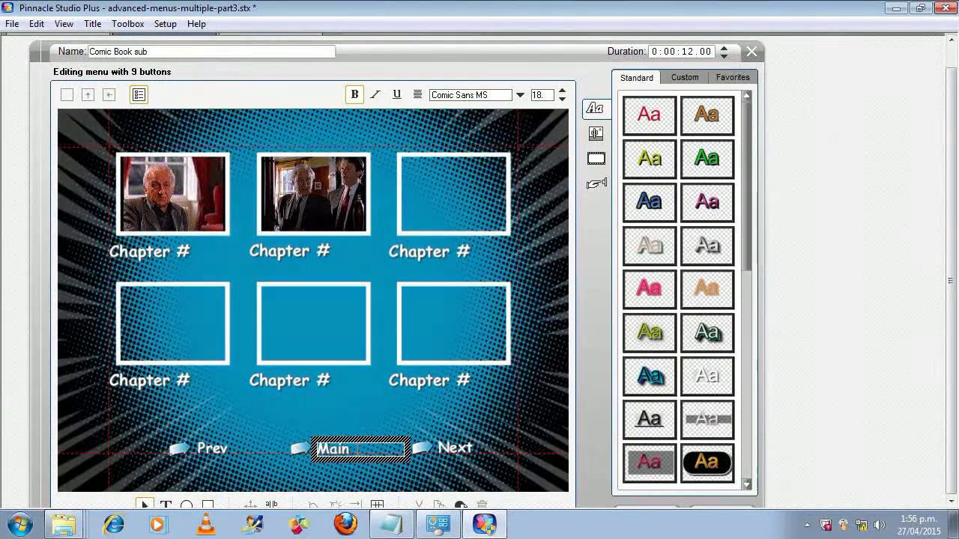
{"action": "left_click", "coordinate": [352, 458]}
{"action": "left_click", "coordinate": [334, 428]}
{"action": "left_click", "coordinate": [331, 450]}
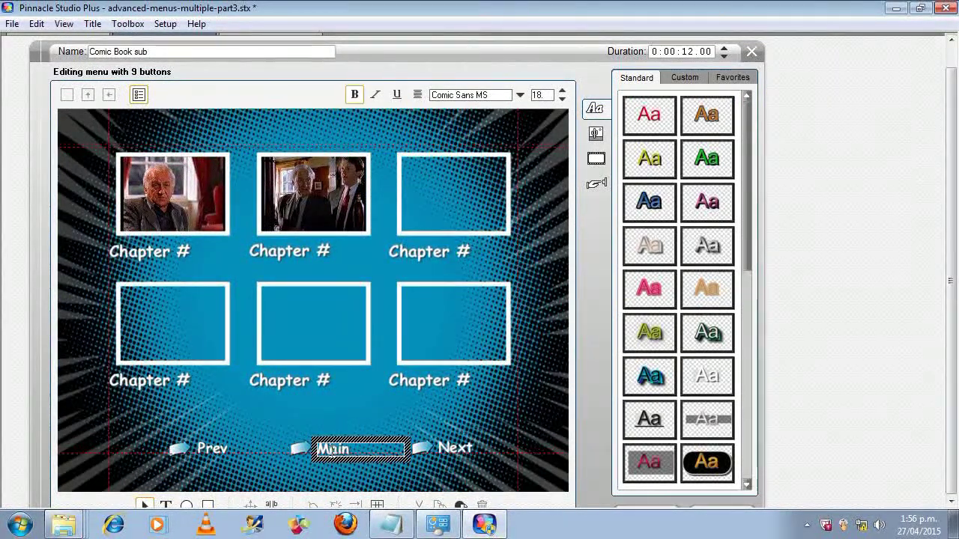
{"action": "left_click", "coordinate": [598, 187]}
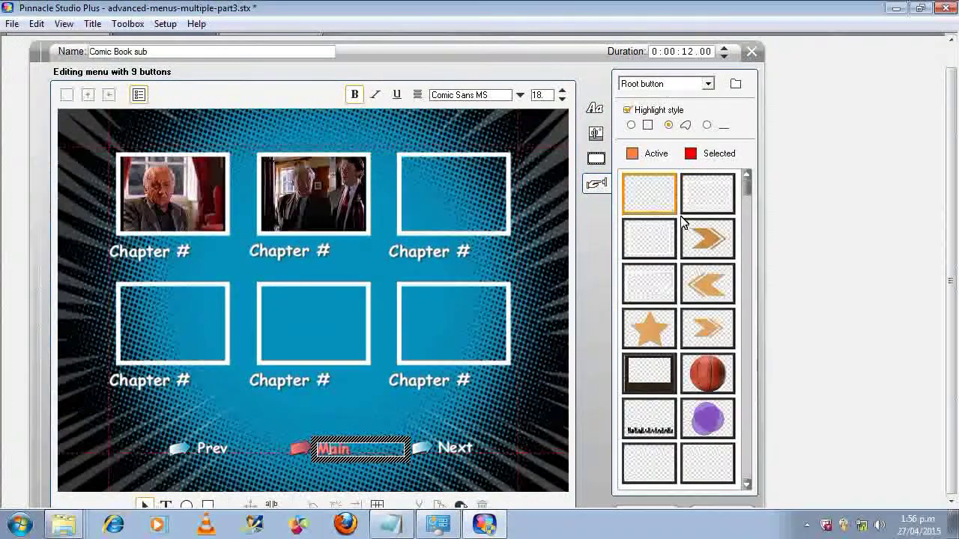
{"action": "left_click", "coordinate": [663, 512]}
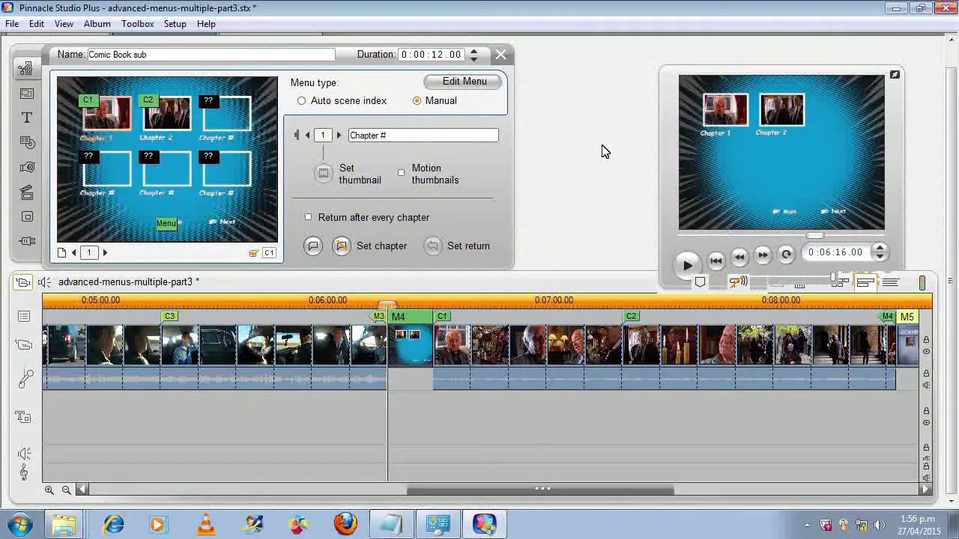
Open the Business Ideas menu, M5 on the timeline, for editing and replace the Prev button's text with MAIN
{"action": "left_click_drag", "start_coordinate": [588, 491], "coordinate": [754, 490]}
{"action": "left_click", "coordinate": [373, 354]}
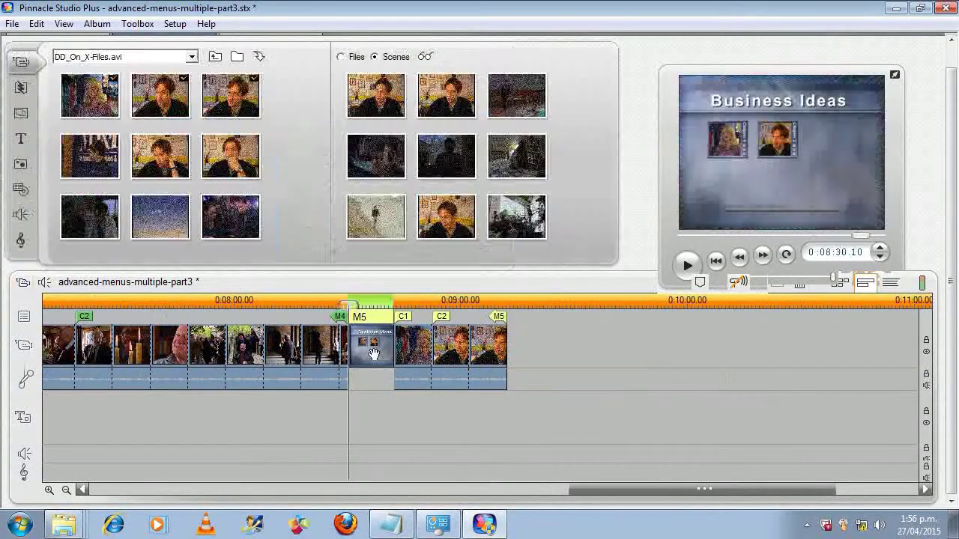
{"action": "right_click", "coordinate": [373, 354]}
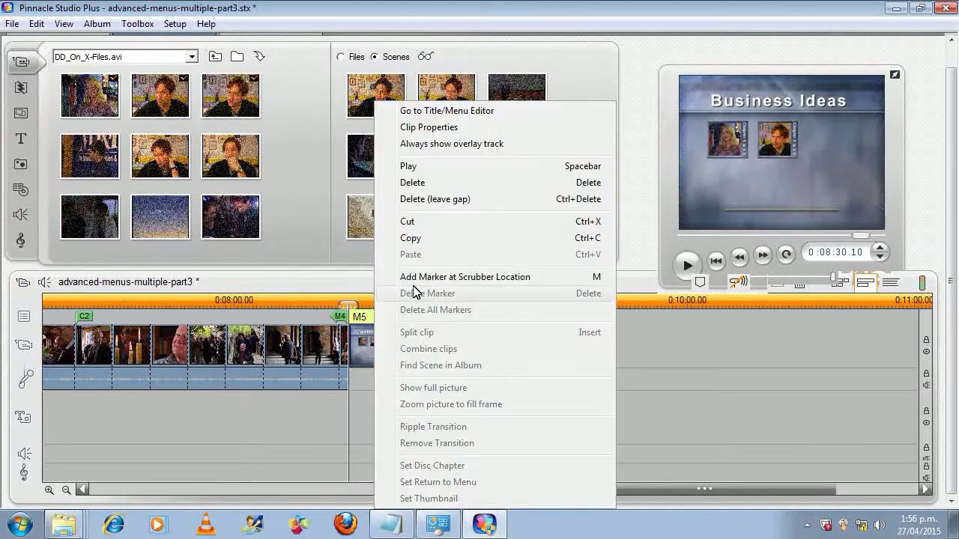
{"action": "left_click", "coordinate": [467, 129]}
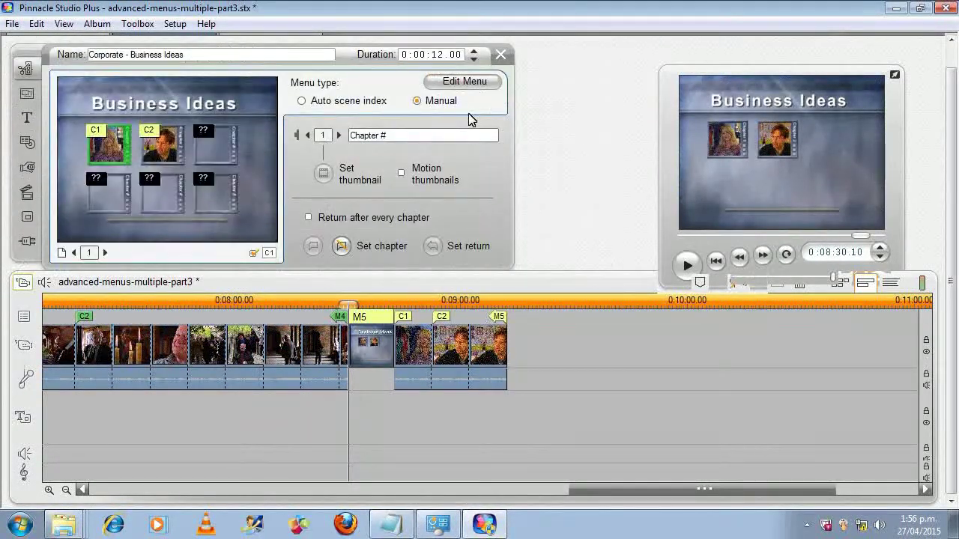
{"action": "left_click", "coordinate": [468, 84]}
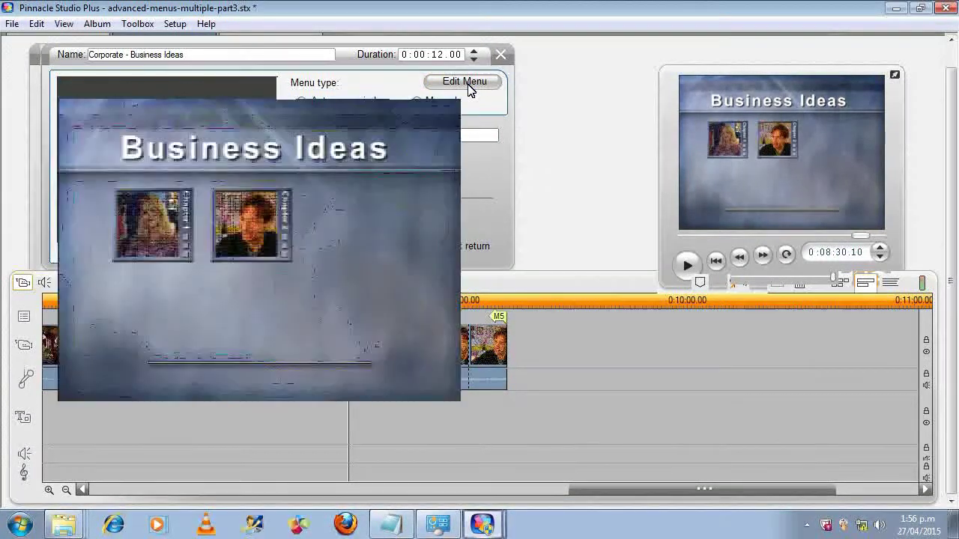
{"action": "left_click", "coordinate": [124, 448]}
{"action": "left_click", "coordinate": [122, 448]}
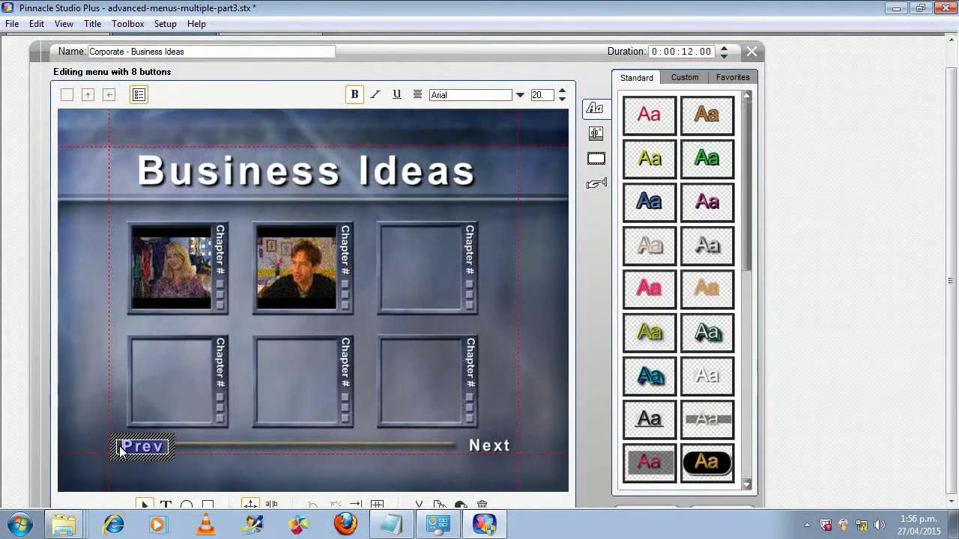
{"action": "type", "text": "MAIN"}
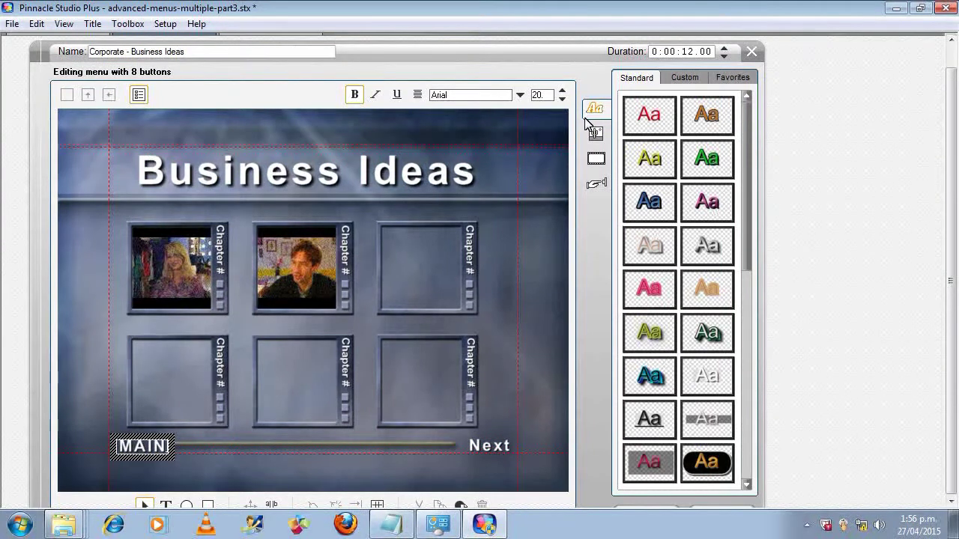
Make the Business Ideas menu's MAIN button a Root button and close the menu editor
{"action": "left_click", "coordinate": [608, 182]}
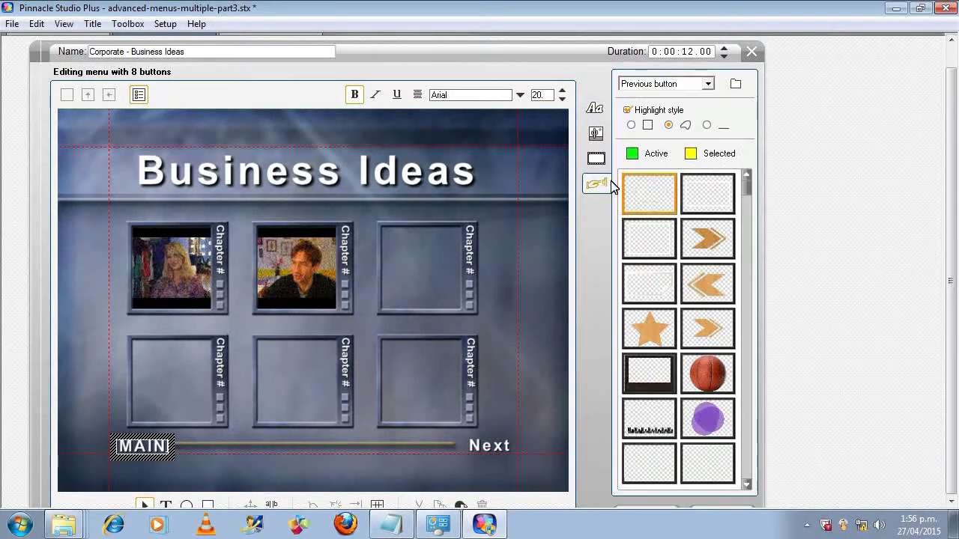
{"action": "left_click", "coordinate": [708, 85]}
{"action": "left_click", "coordinate": [667, 144]}
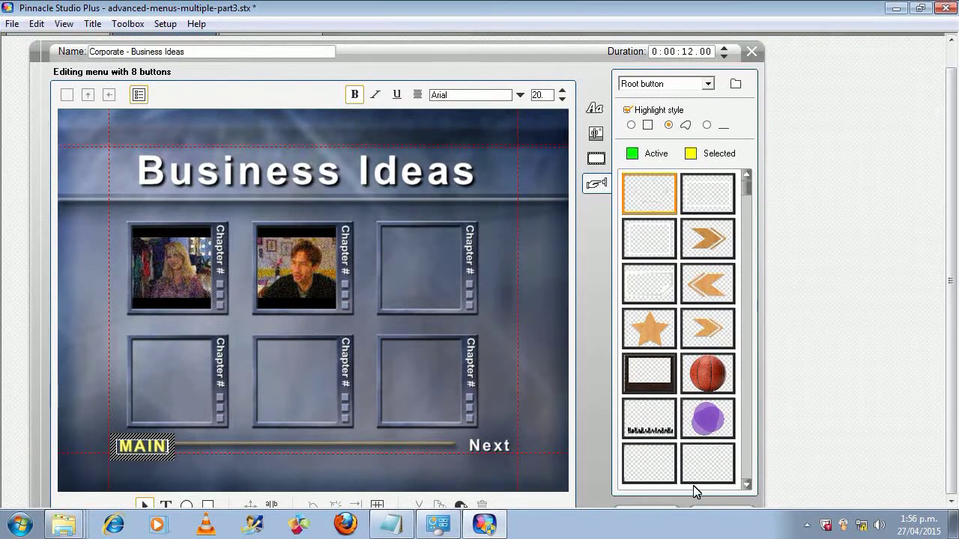
{"action": "left_click", "coordinate": [652, 510]}
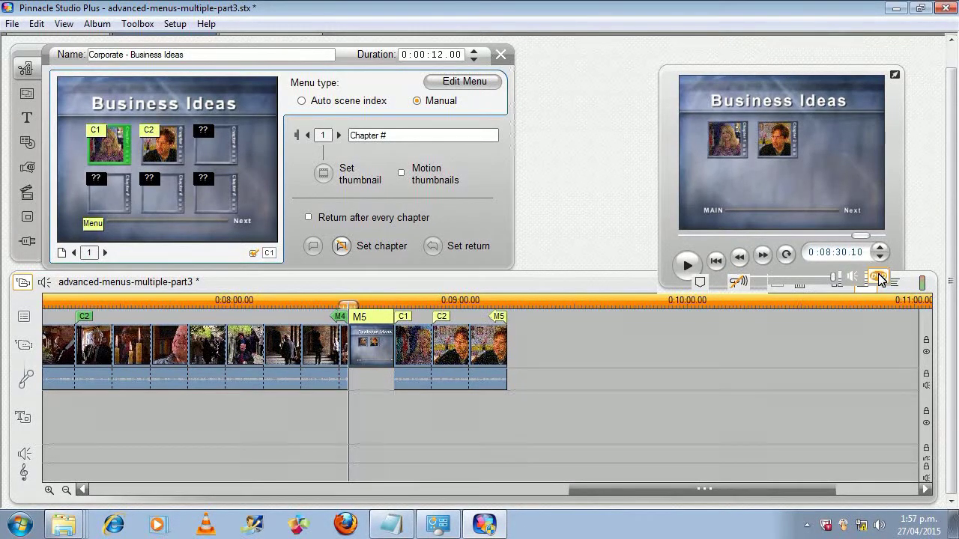
Start the DVD preview from the main menu, M1, and pause its playback
{"action": "left_click", "coordinate": [878, 279]}
{"action": "left_click", "coordinate": [687, 264]}
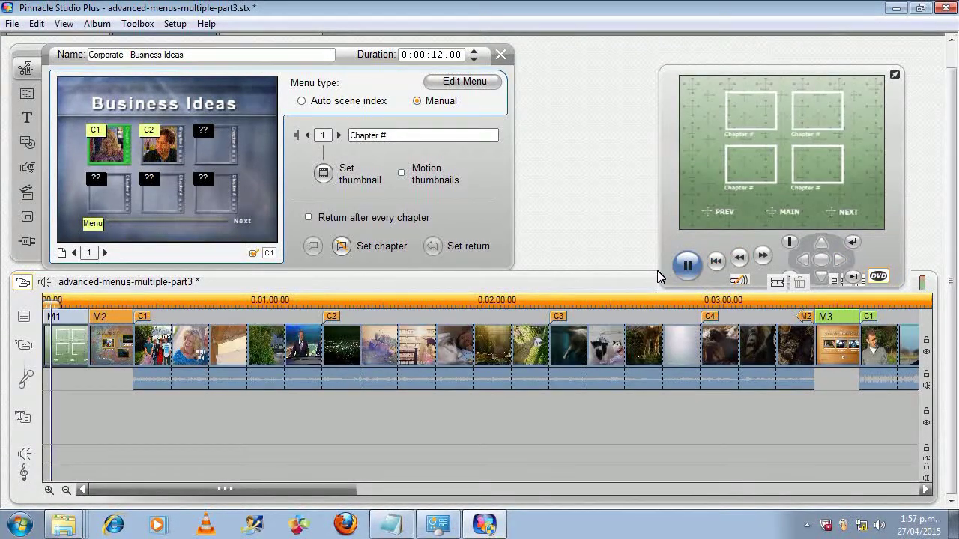
{"action": "left_click", "coordinate": [688, 263]}
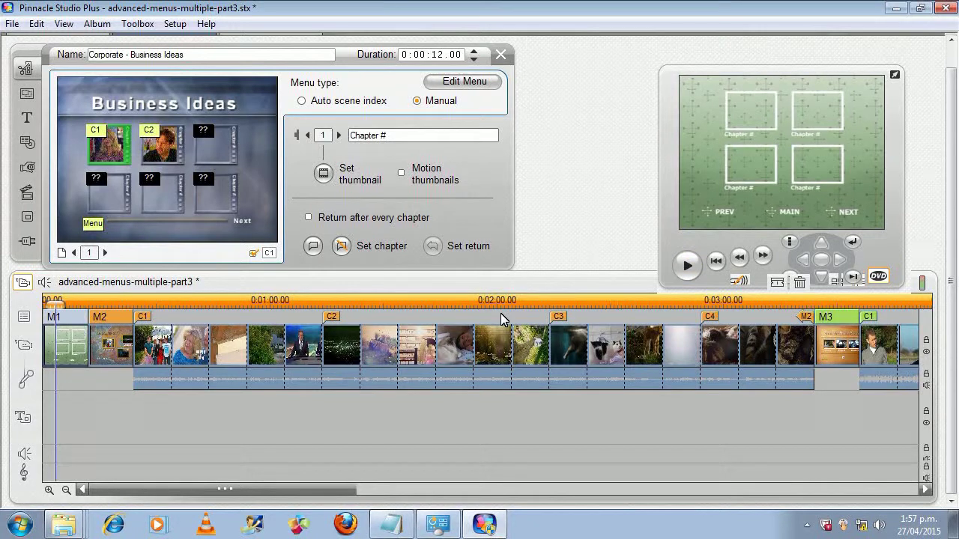
Review the main buttons on the submenus M2 to M5 along the timeline and leave the DVD preview mode
{"action": "left_click", "coordinate": [120, 345]}
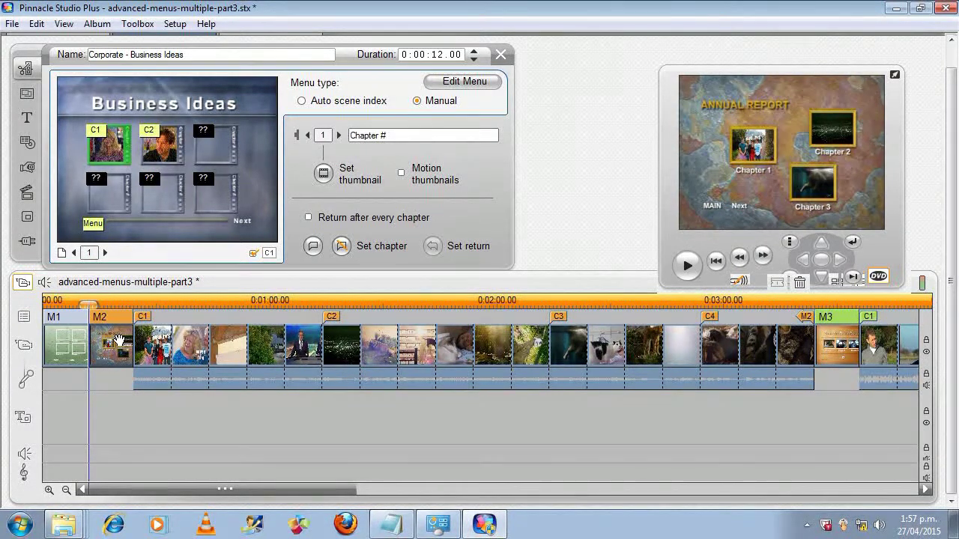
{"action": "left_click", "coordinate": [843, 347]}
{"action": "left_click_drag", "start_coordinate": [340, 491], "coordinate": [529, 478]}
{"action": "left_click", "coordinate": [804, 323]}
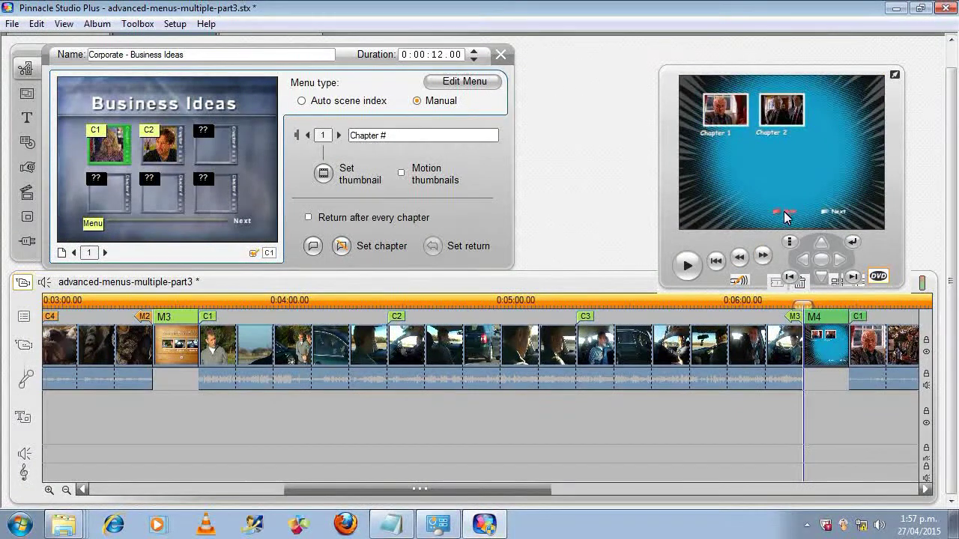
{"action": "left_click_drag", "start_coordinate": [535, 492], "coordinate": [713, 486]}
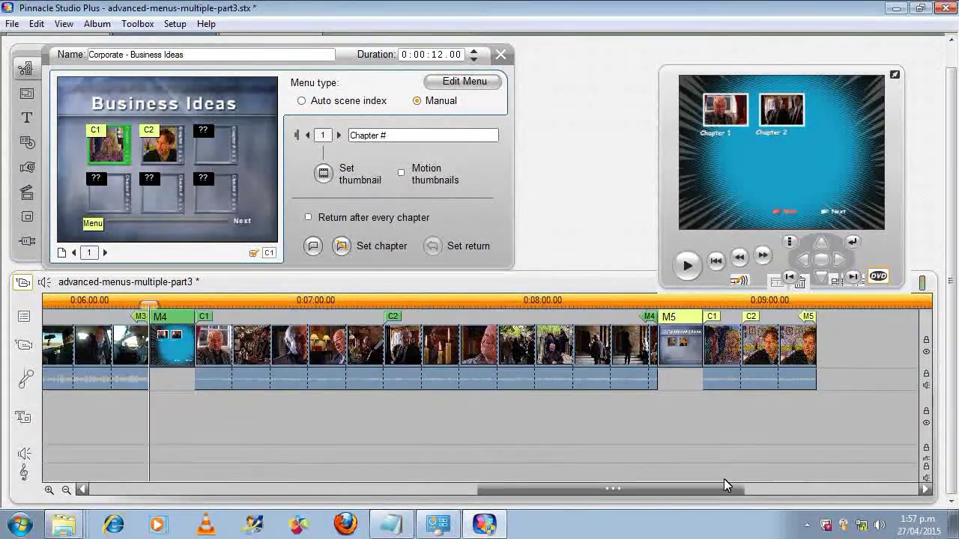
{"action": "left_click", "coordinate": [698, 347]}
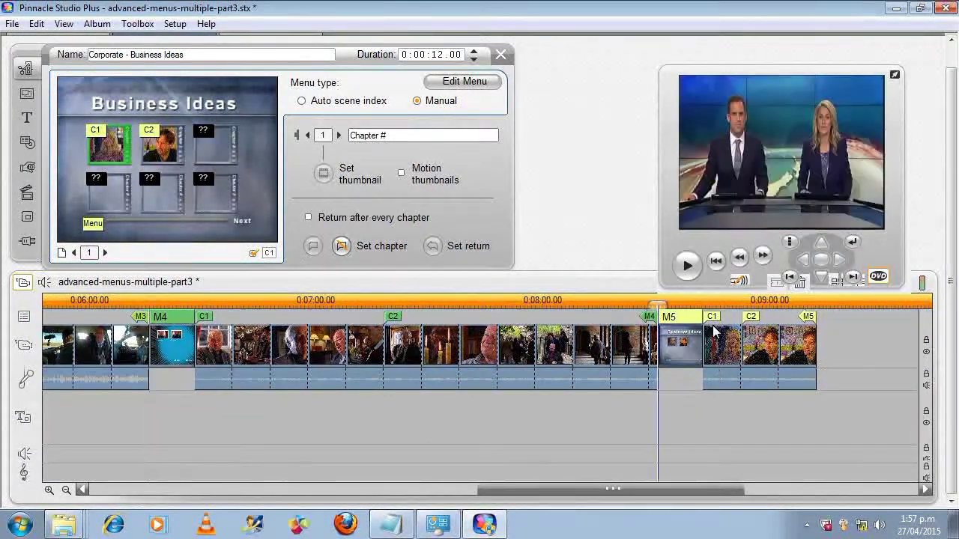
{"action": "left_click", "coordinate": [878, 276]}
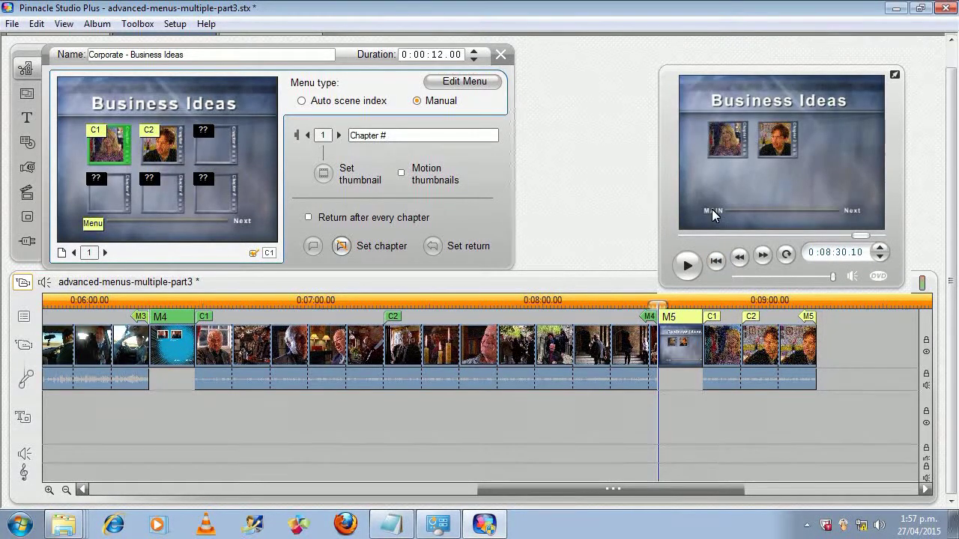
Return to the project start, display the main menu M1's clip properties and zoom the timeline out
{"action": "left_click", "coordinate": [716, 261]}
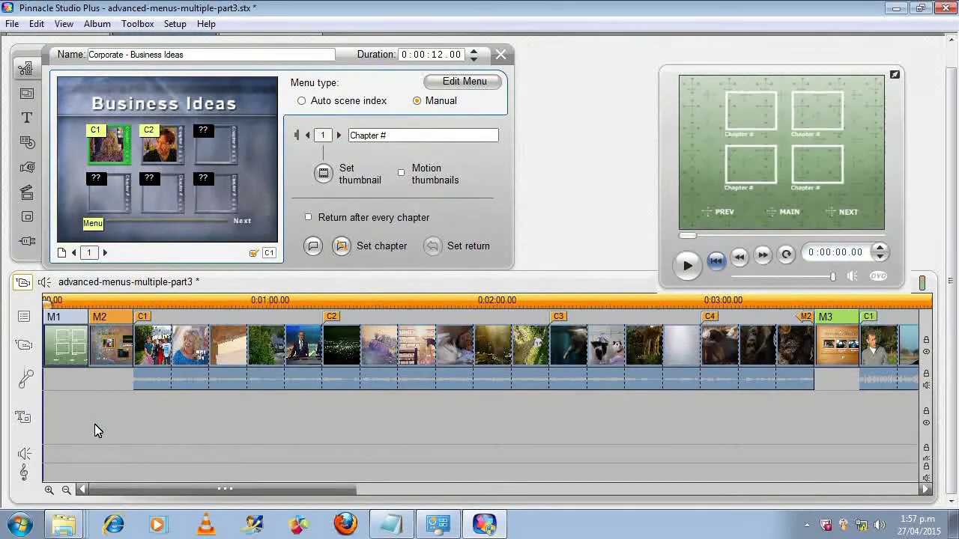
{"action": "right_click", "coordinate": [67, 342]}
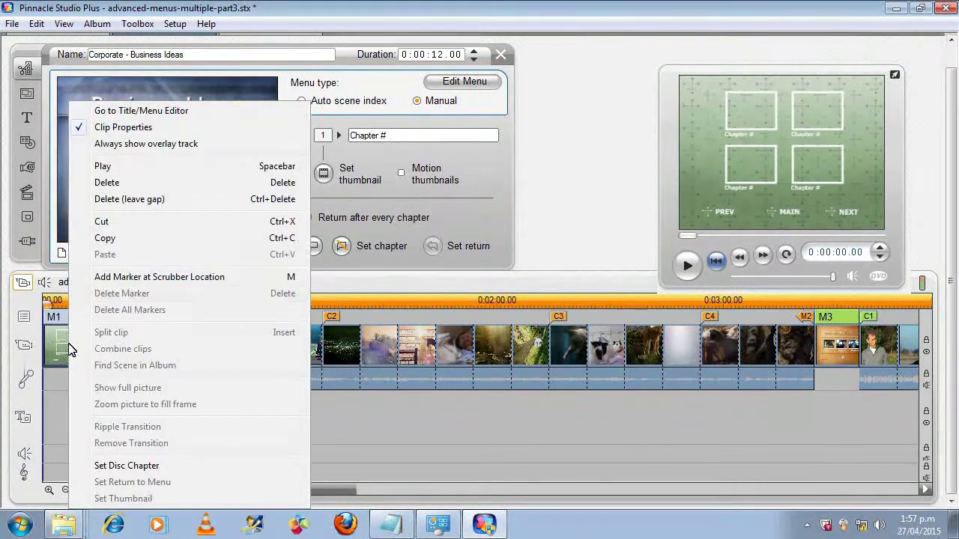
{"action": "left_click", "coordinate": [135, 129]}
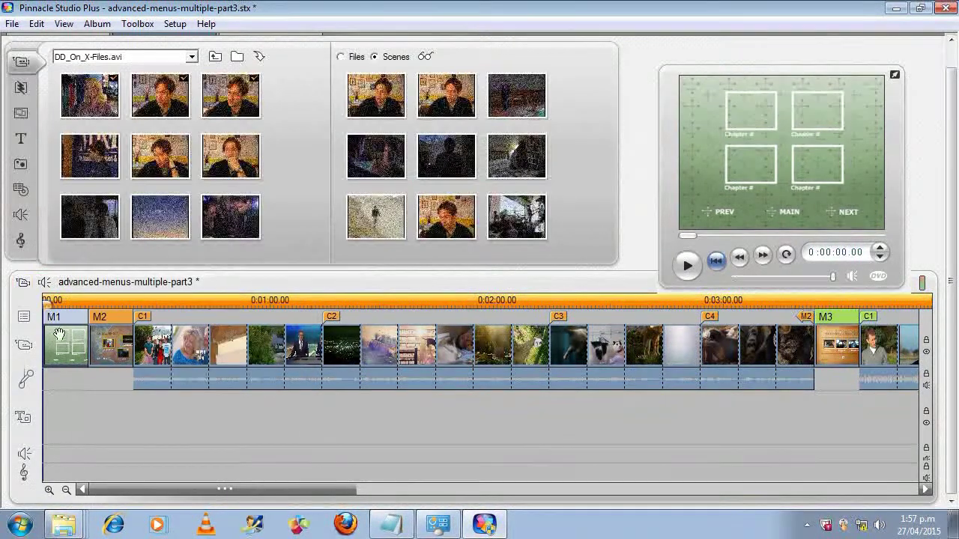
{"action": "right_click", "coordinate": [75, 346]}
{"action": "left_click", "coordinate": [170, 129]}
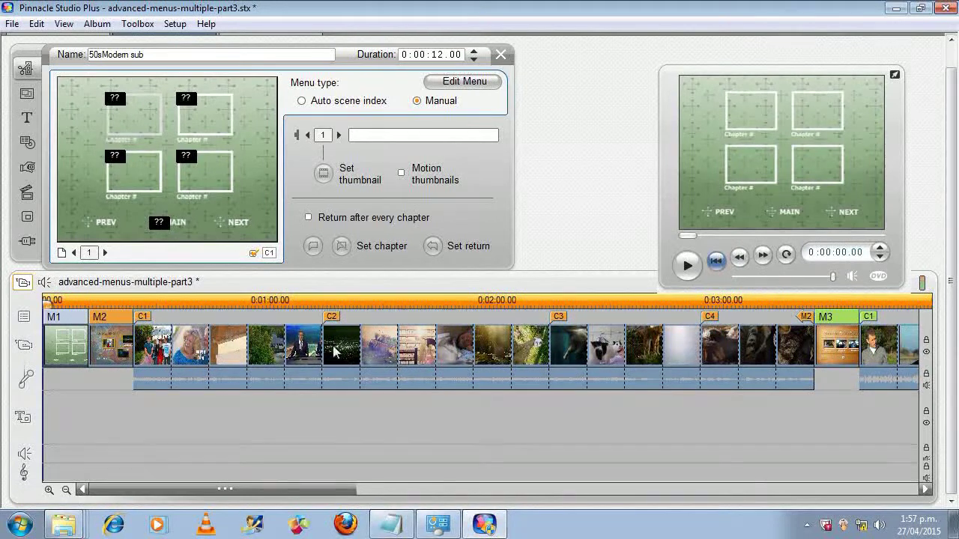
{"action": "left_click_drag", "start_coordinate": [843, 303], "coordinate": [385, 289]}
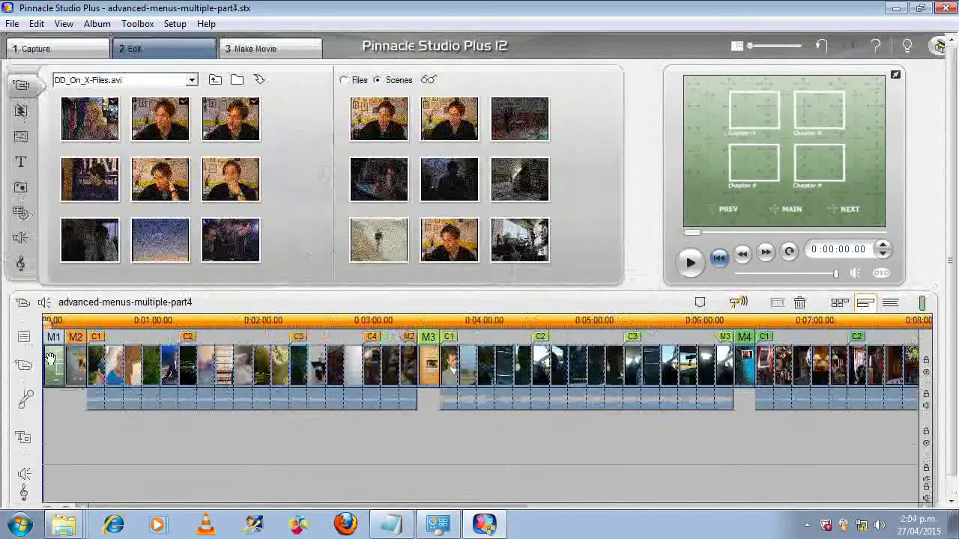
Open the main menu M1's clip properties and link its first thumbnail to the Annual Report menu, M2, as a disc chapter
{"action": "right_click", "coordinate": [53, 365]}
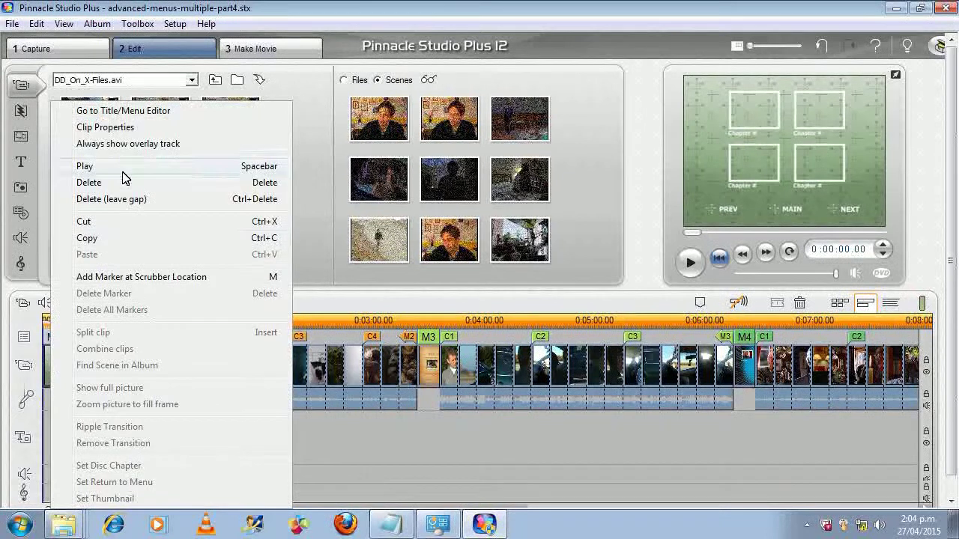
{"action": "left_click", "coordinate": [128, 131]}
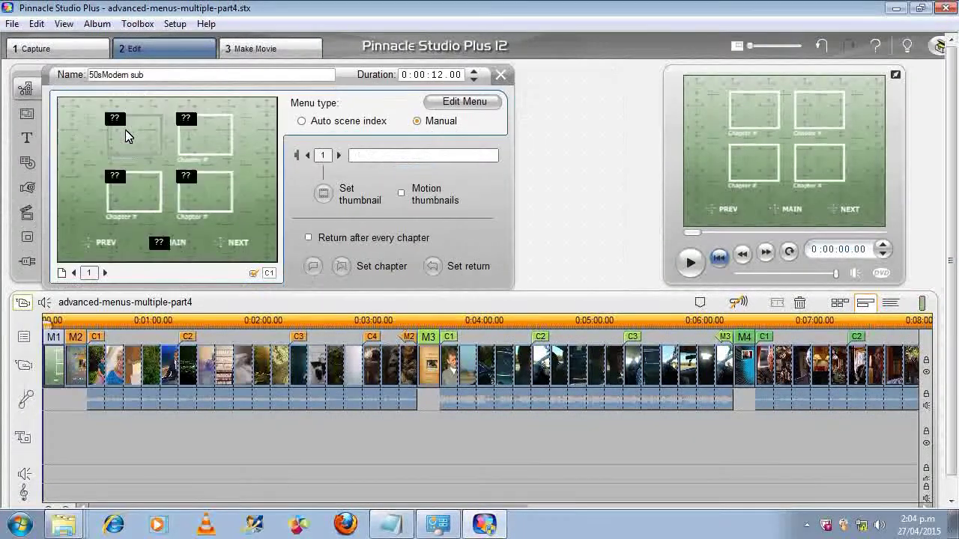
{"action": "left_click", "coordinate": [266, 271]}
{"action": "right_click", "coordinate": [75, 365]}
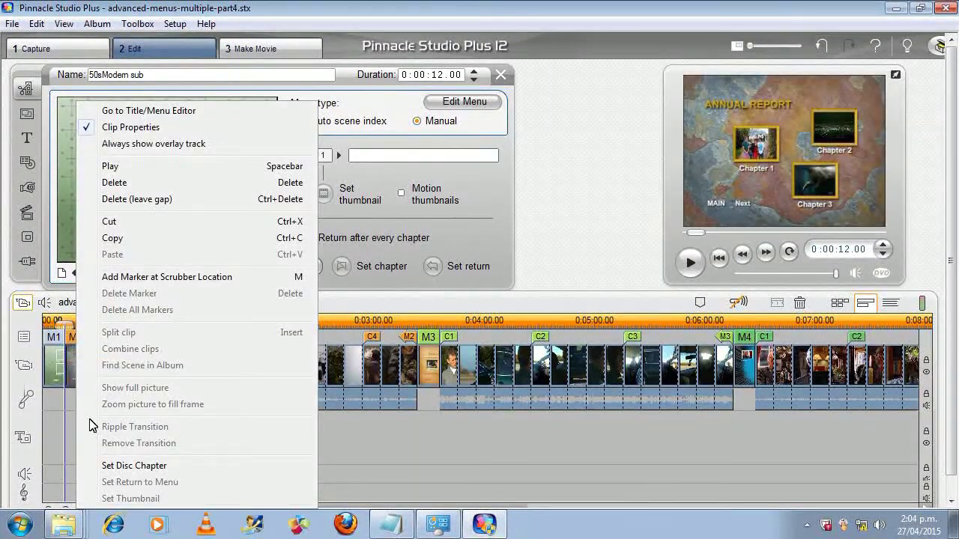
{"action": "left_click", "coordinate": [107, 467]}
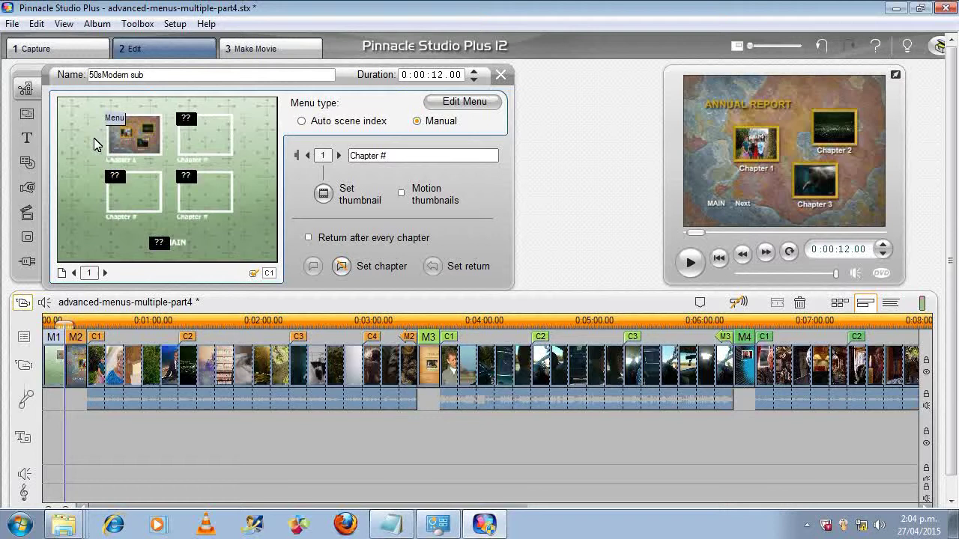
Link the main menu's second thumbnail to the From the Board Room menu, M3, and its third to the blue comic menu, M4
{"action": "left_click", "coordinate": [202, 140]}
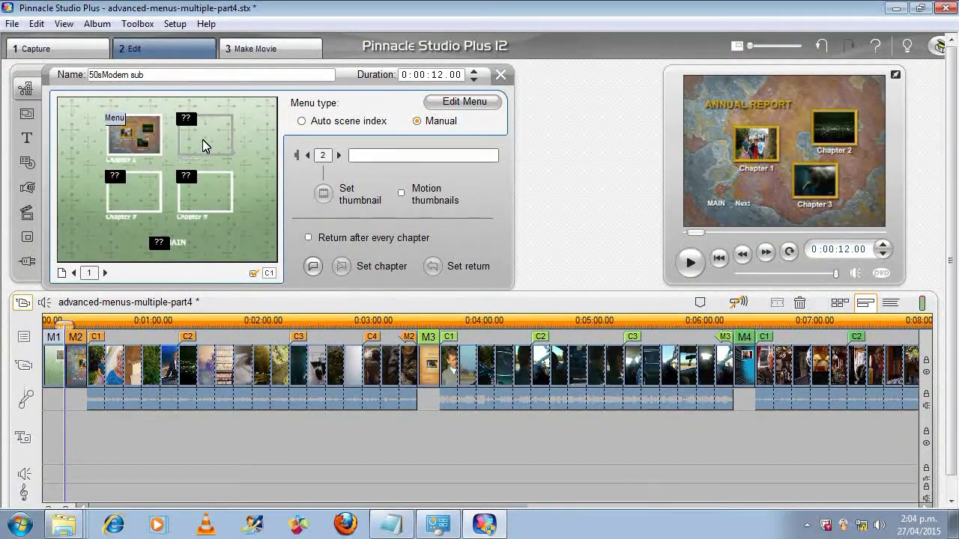
{"action": "right_click", "coordinate": [426, 355]}
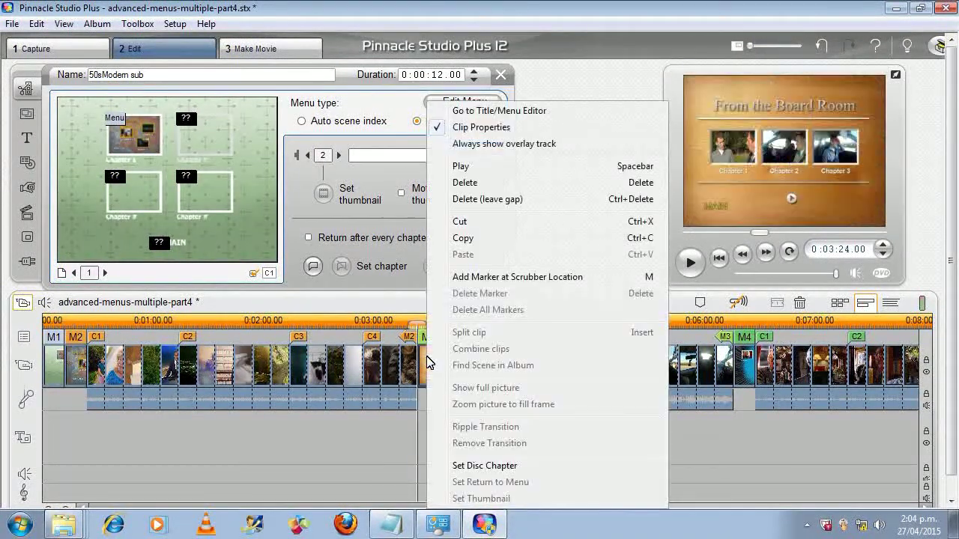
{"action": "left_click", "coordinate": [488, 466]}
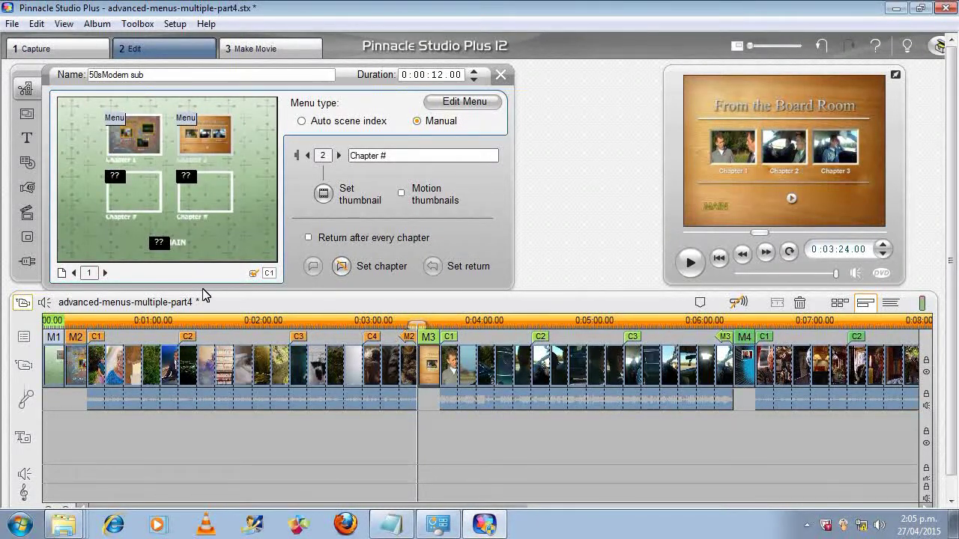
{"action": "left_click", "coordinate": [130, 191]}
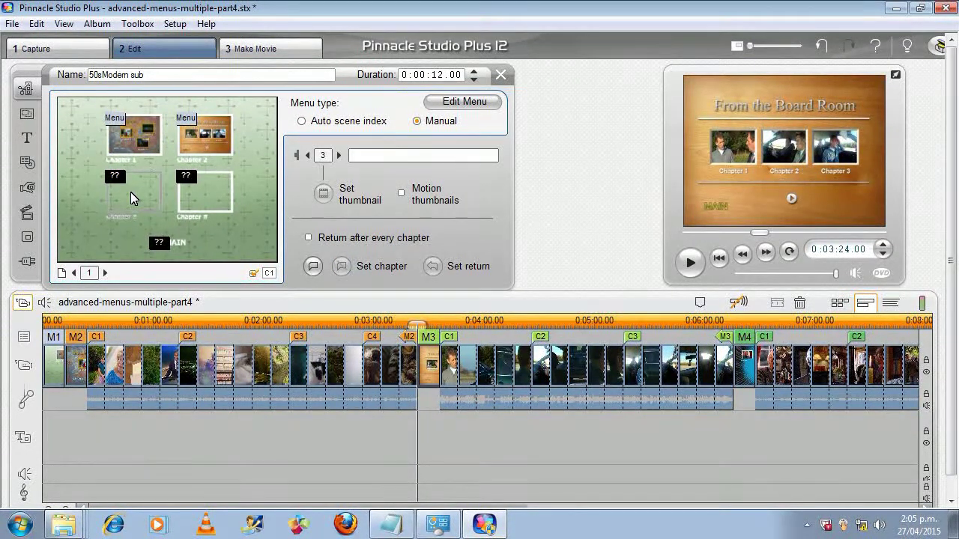
{"action": "right_click", "coordinate": [747, 365]}
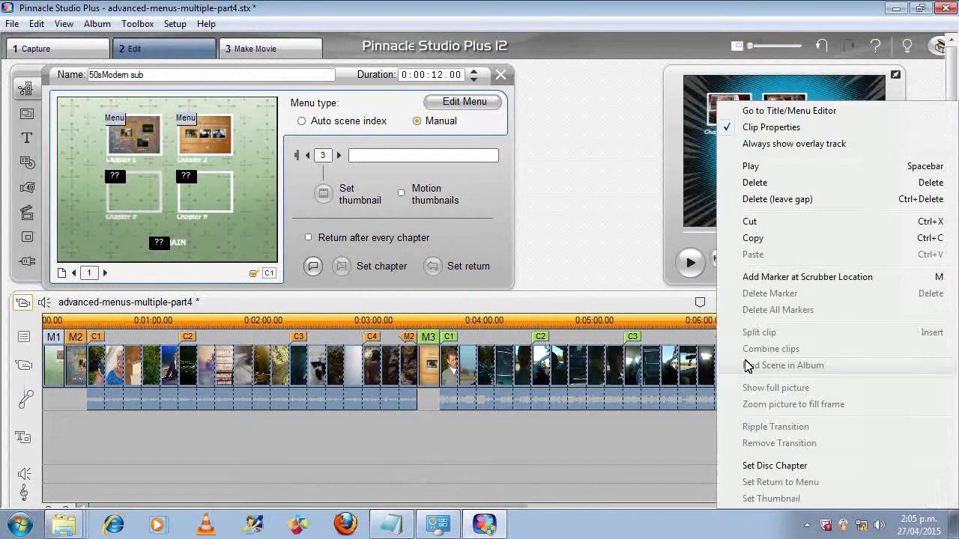
{"action": "left_click", "coordinate": [760, 466]}
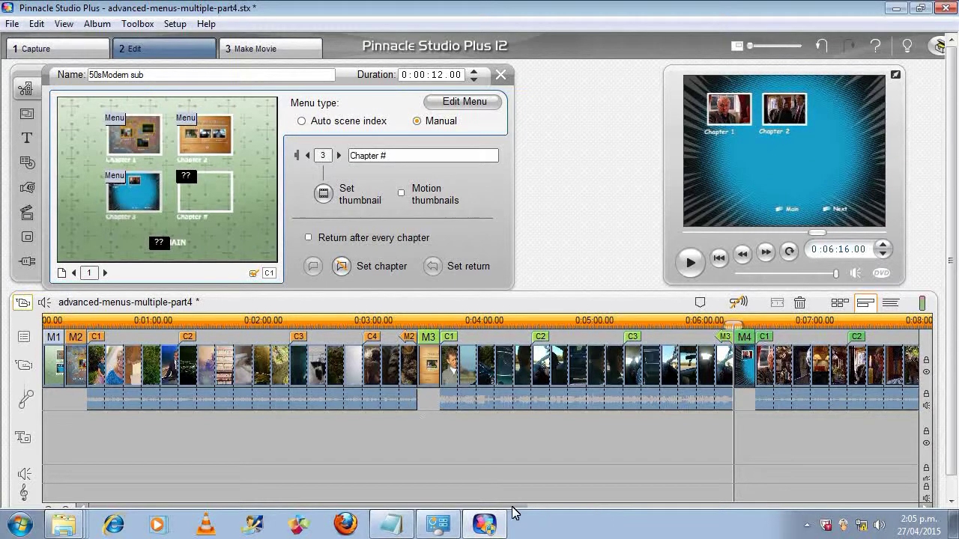
Link the main menu's fourth thumbnail to the Business Ideas menu, M5, as a disc chapter
{"action": "left_click_drag", "start_coordinate": [514, 512], "coordinate": [737, 507]}
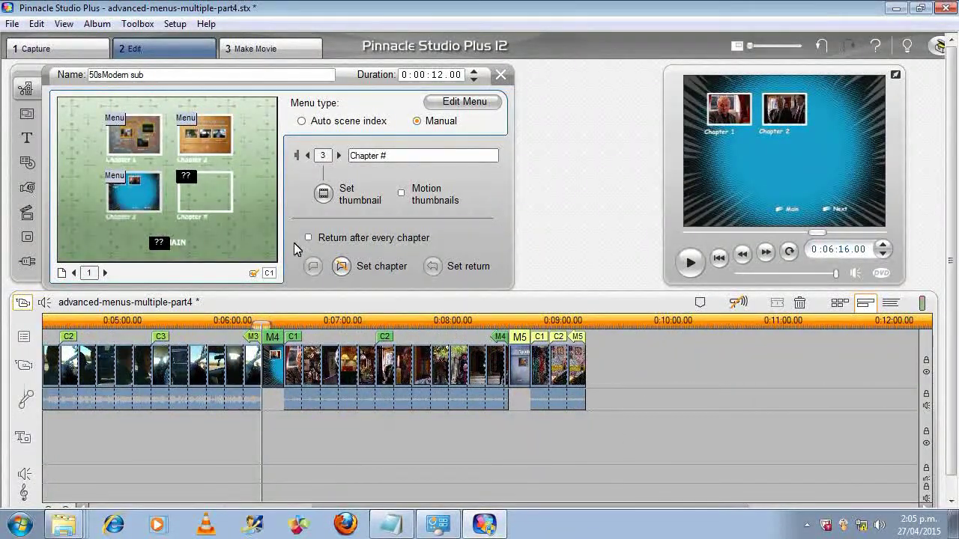
{"action": "left_click", "coordinate": [201, 194]}
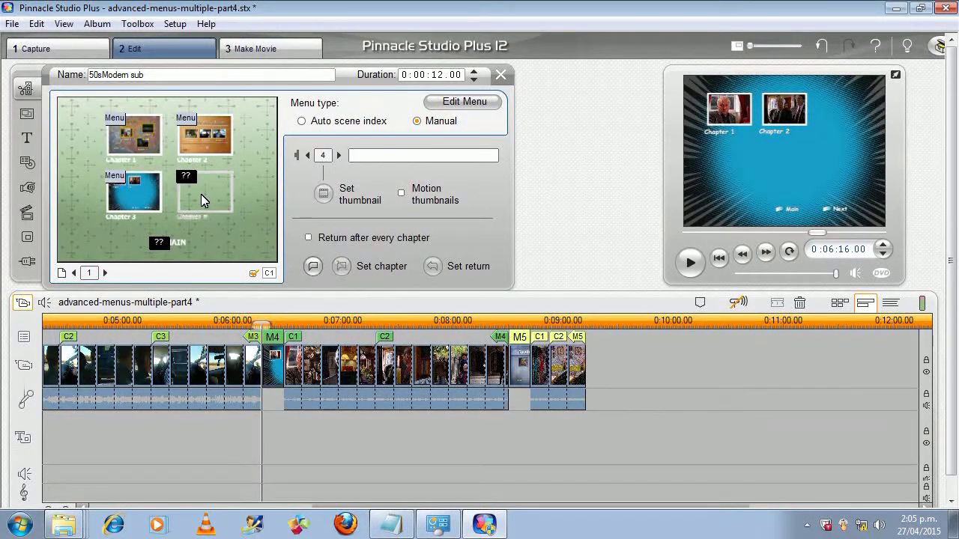
{"action": "right_click", "coordinate": [521, 365]}
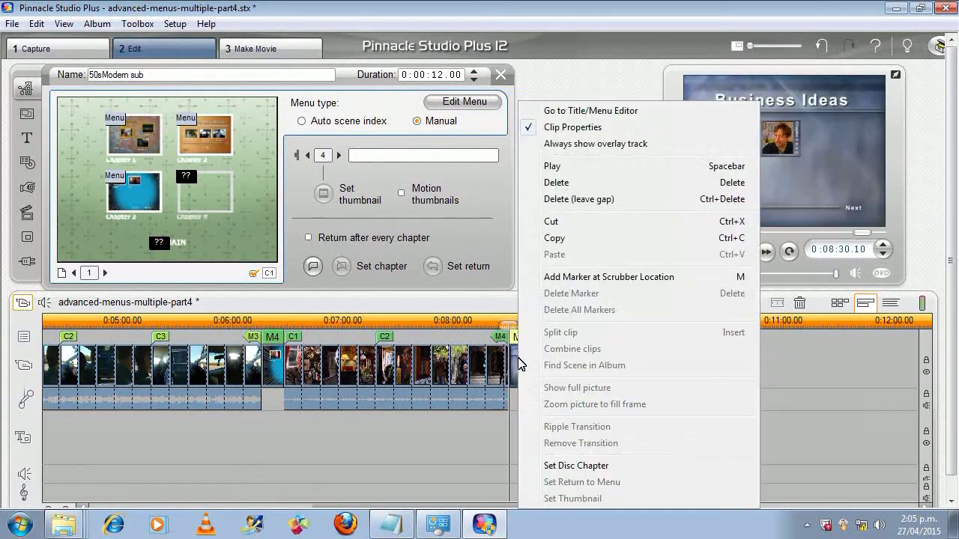
{"action": "left_click", "coordinate": [541, 466]}
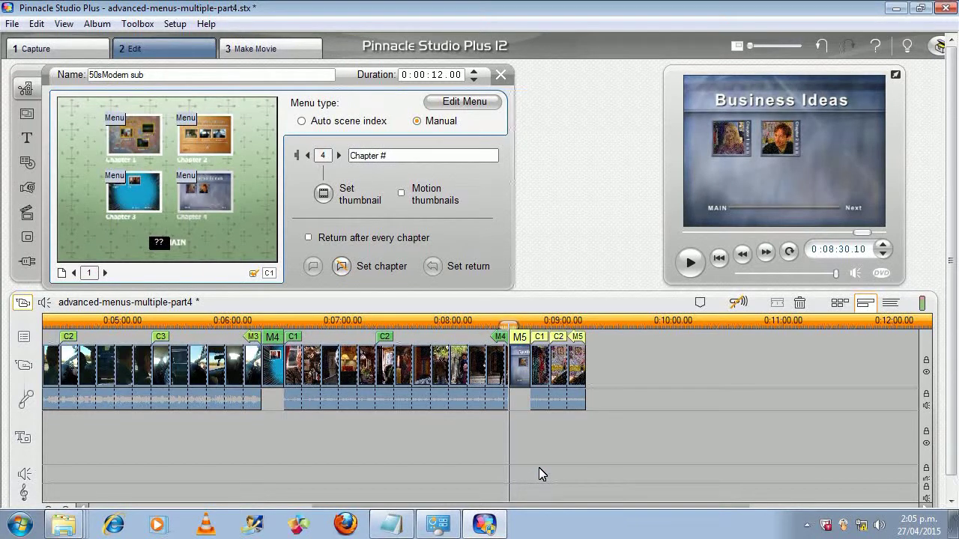
Play the DVD preview from the project start and test the Chapter 1 link to the Annual Report menu and its MAIN button
{"action": "left_click", "coordinate": [718, 257]}
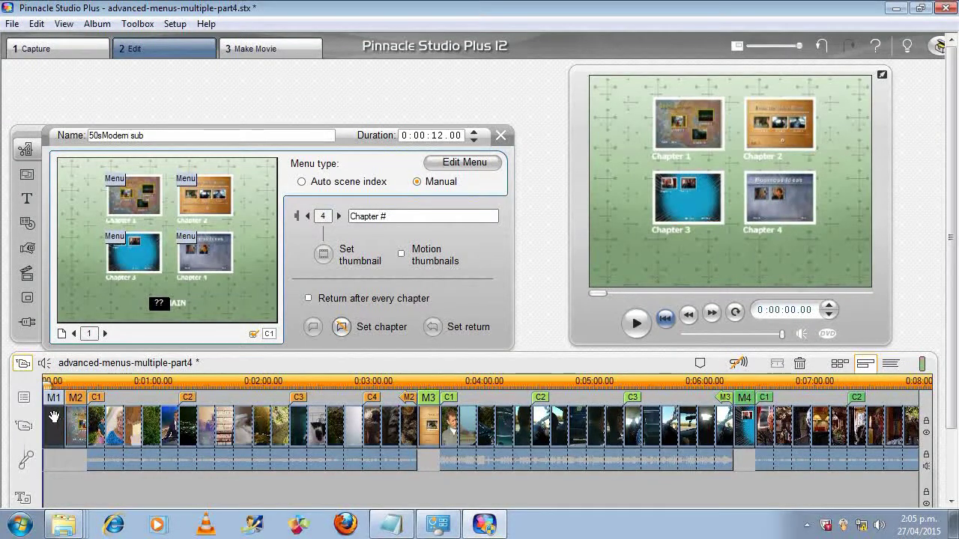
{"action": "left_click_drag", "start_coordinate": [60, 380], "coordinate": [102, 376]}
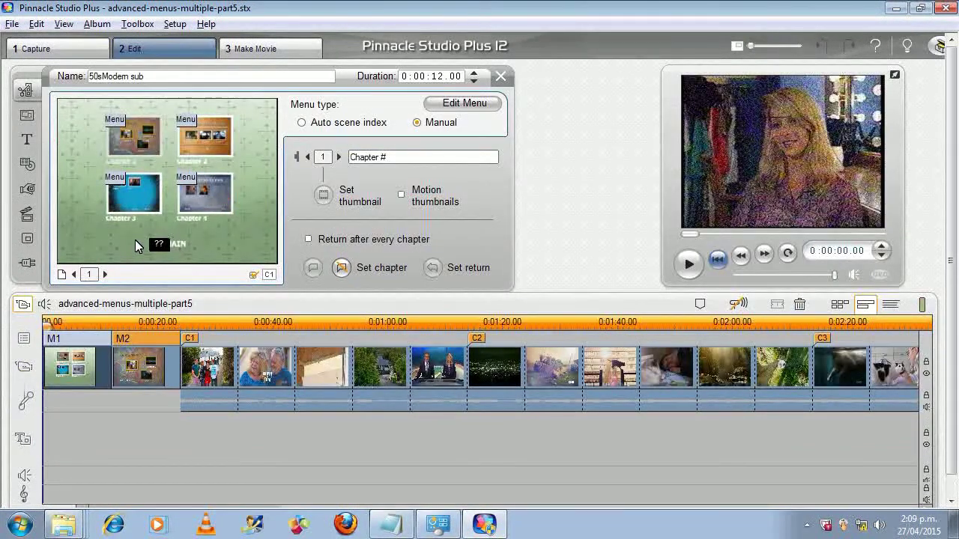
{"action": "left_click", "coordinate": [880, 276]}
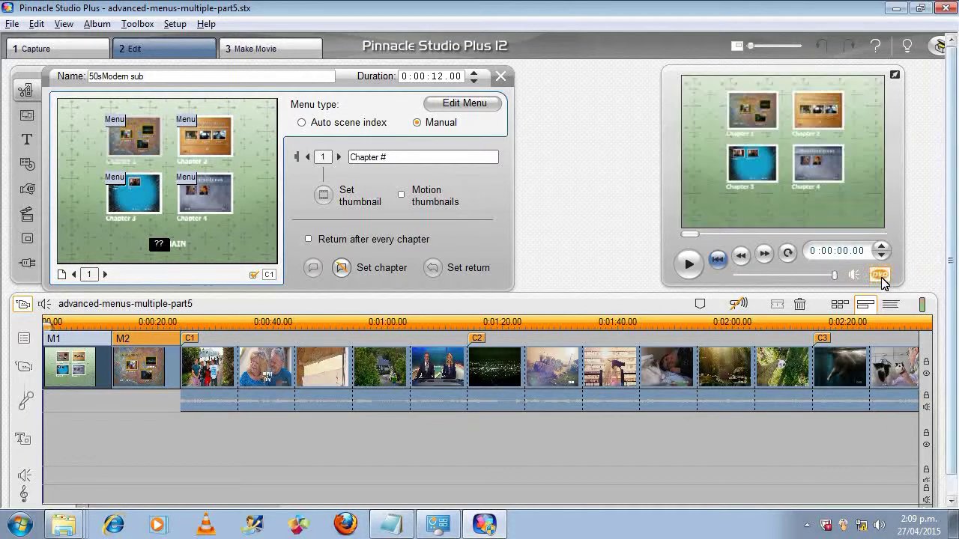
{"action": "left_click", "coordinate": [685, 263]}
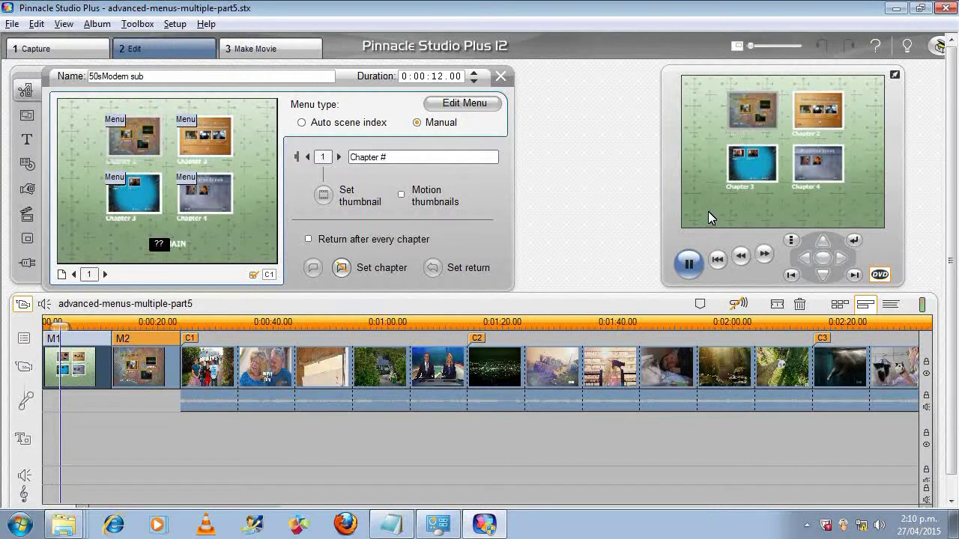
{"action": "left_click", "coordinate": [754, 108]}
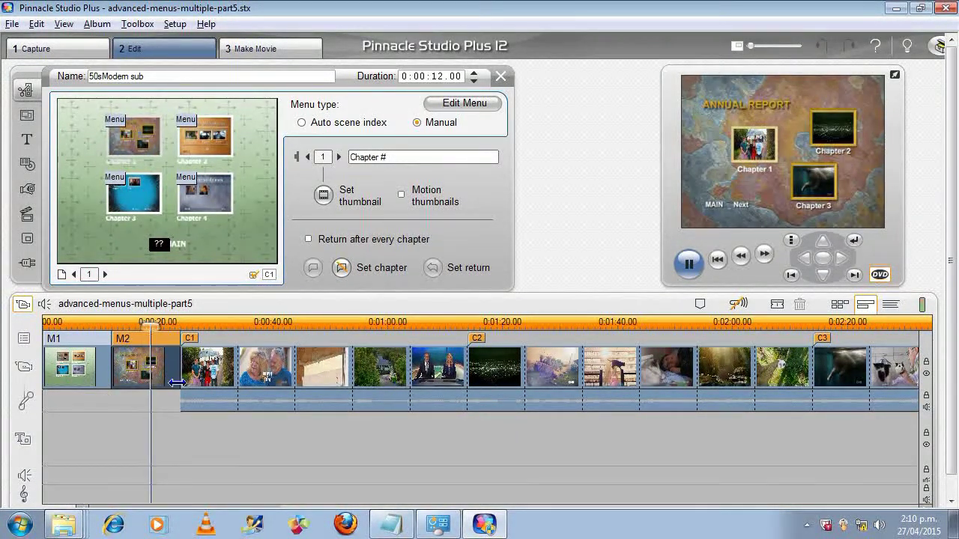
{"action": "left_click_drag", "start_coordinate": [671, 321], "coordinate": [378, 318]}
{"action": "left_click", "coordinate": [710, 205]}
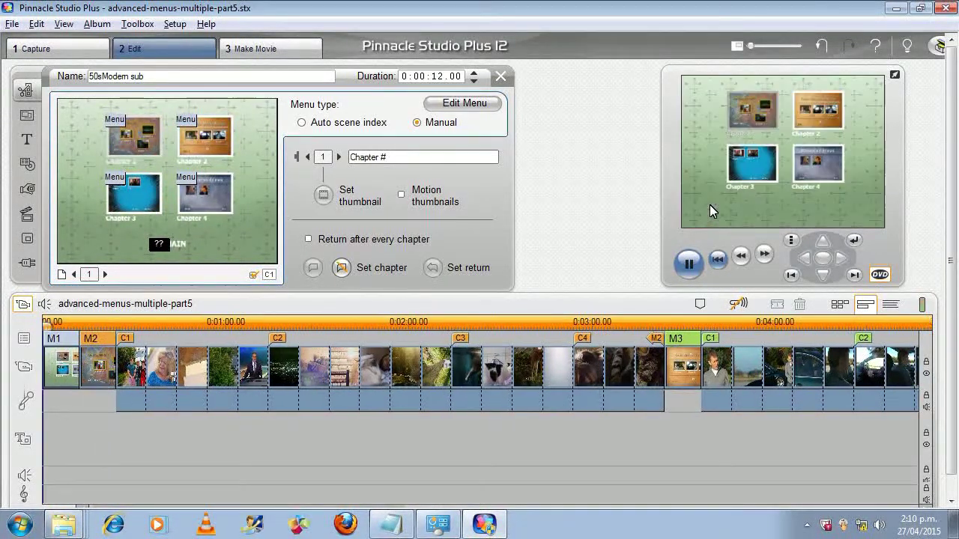
Test the Chapter 2, 3 and 4 links in the DVD preview, returning from each submenu with its MAIN button
{"action": "left_click", "coordinate": [809, 114]}
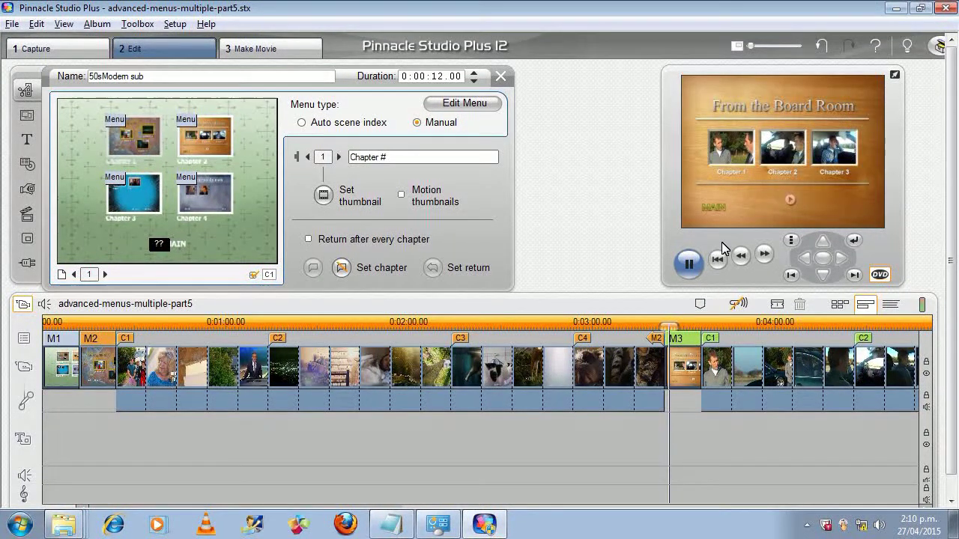
{"action": "left_click", "coordinate": [715, 209]}
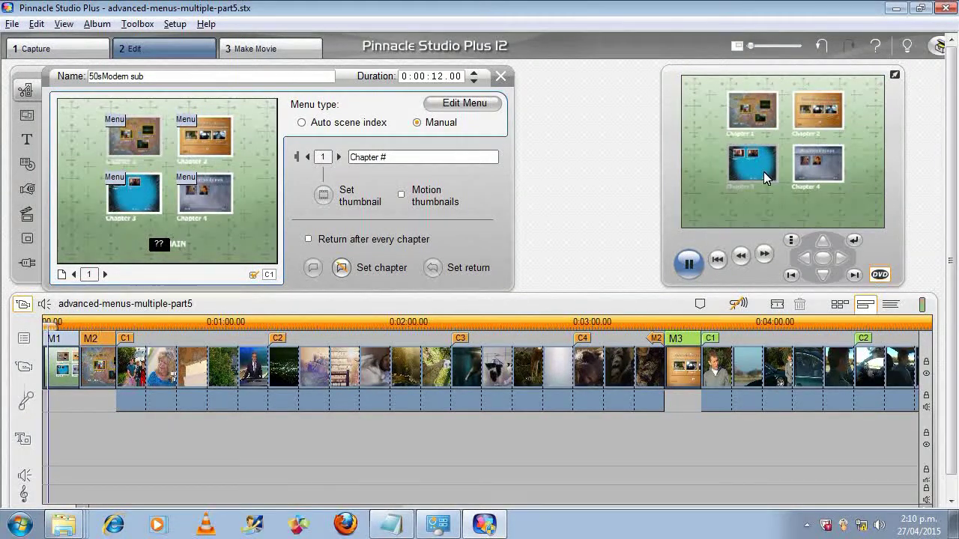
{"action": "left_click", "coordinate": [764, 171]}
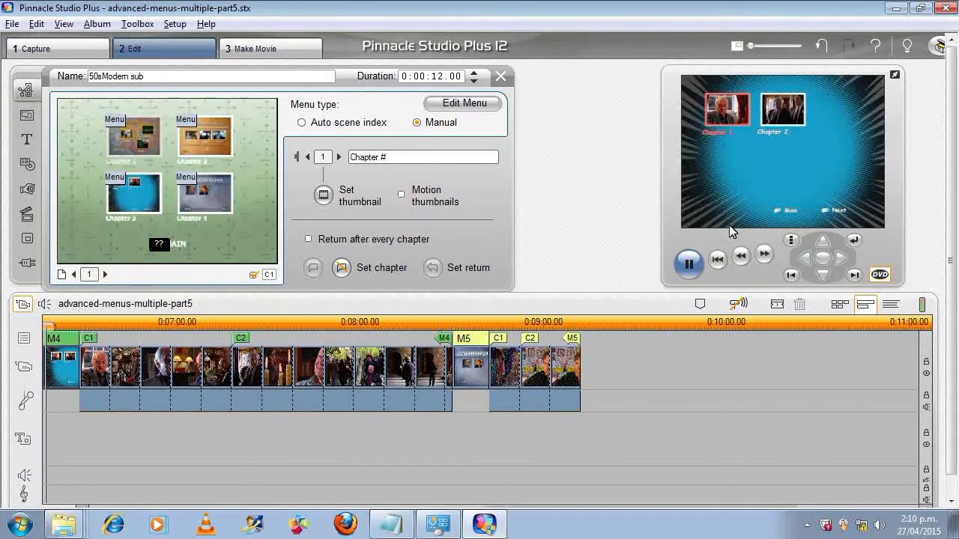
{"action": "left_click", "coordinate": [788, 210]}
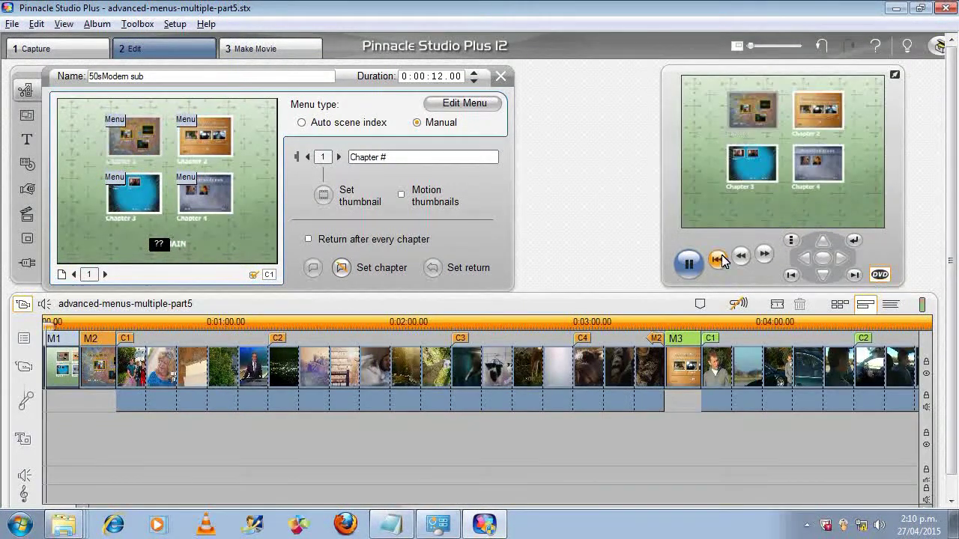
{"action": "left_click", "coordinate": [825, 159]}
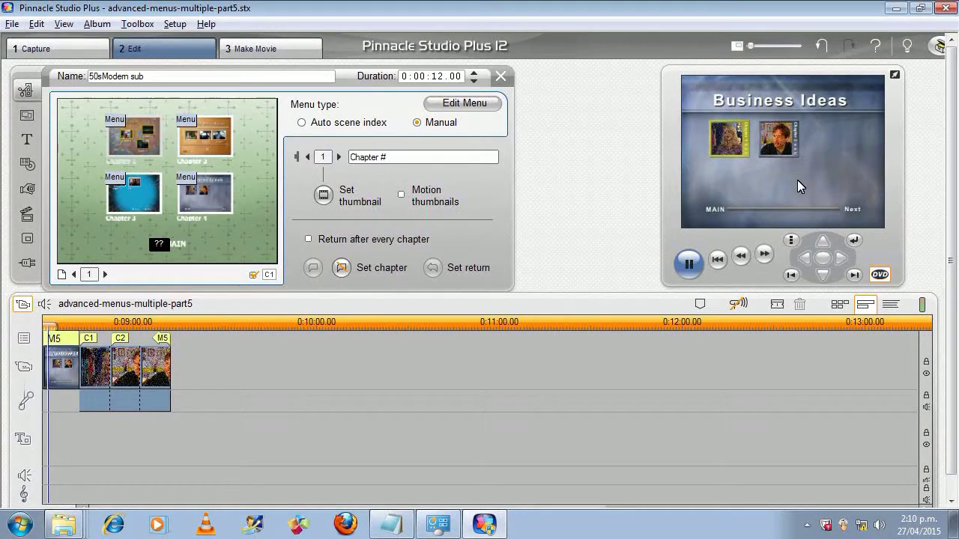
{"action": "left_click", "coordinate": [708, 207]}
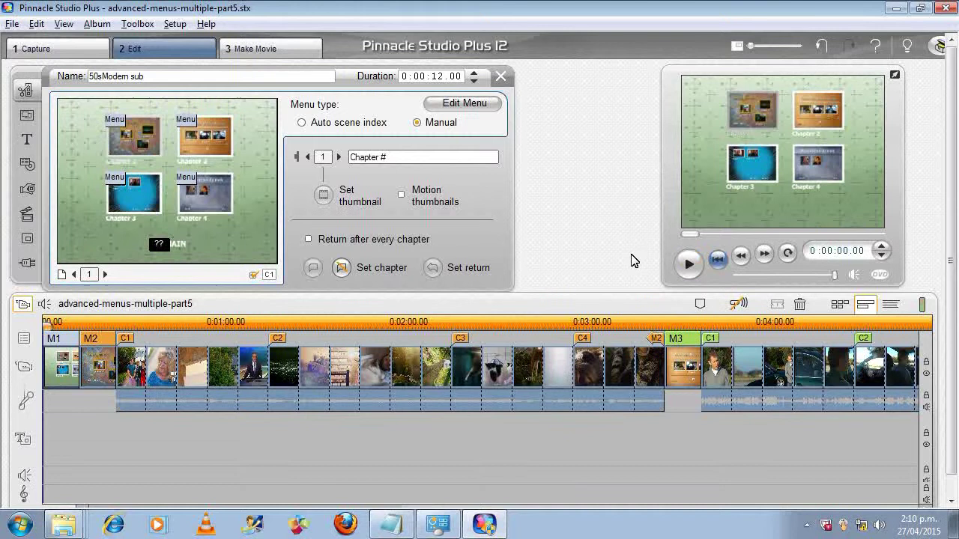
Change the captions of the main menu's first and second thumbnails to "EPISODE #"
{"action": "left_click", "coordinate": [388, 157]}
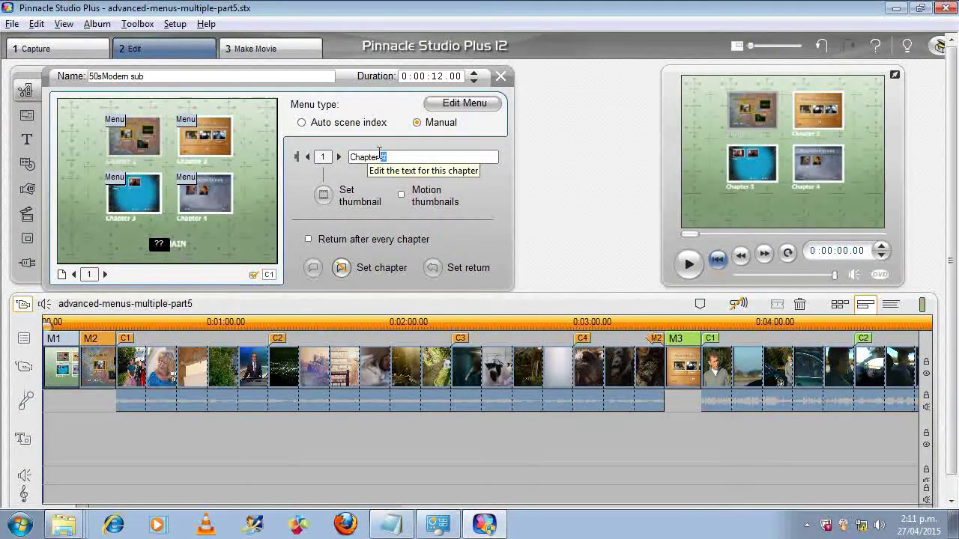
{"action": "left_click_drag", "start_coordinate": [379, 155], "coordinate": [365, 156]}
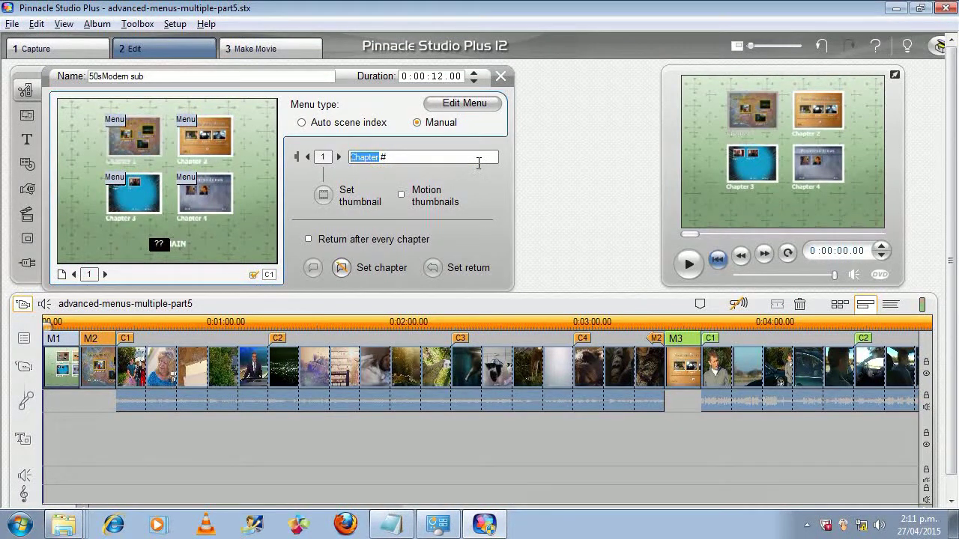
{"action": "type", "text": "EPISODE"}
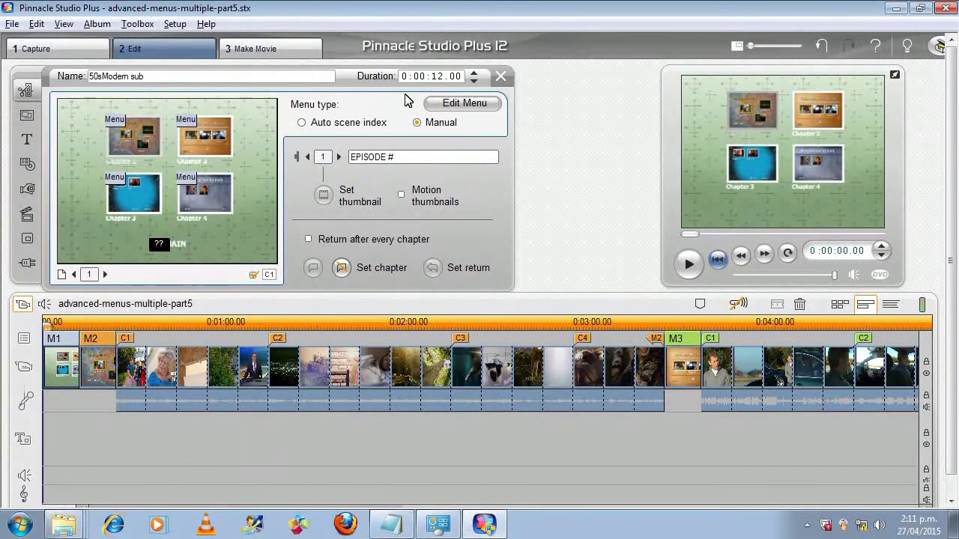
{"action": "left_click", "coordinate": [339, 158]}
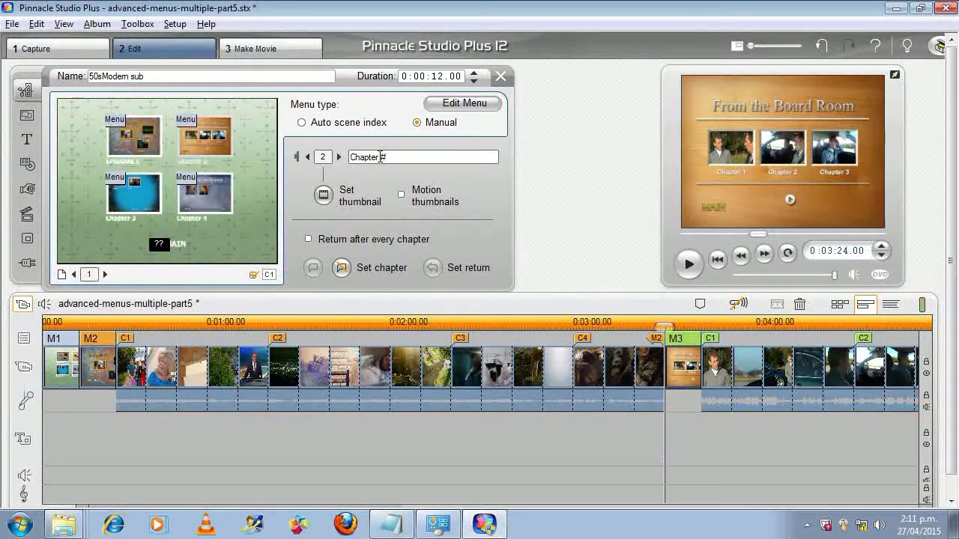
{"action": "double_click", "coordinate": [378, 157]}
{"action": "type", "text": "EPISODE"}
Change the caption of the main menu's third thumbnail to "EPISODE #"
{"action": "left_click", "coordinate": [342, 159]}
{"action": "left_click_drag", "start_coordinate": [379, 158], "coordinate": [338, 159]}
{"action": "type", "text": "E"}
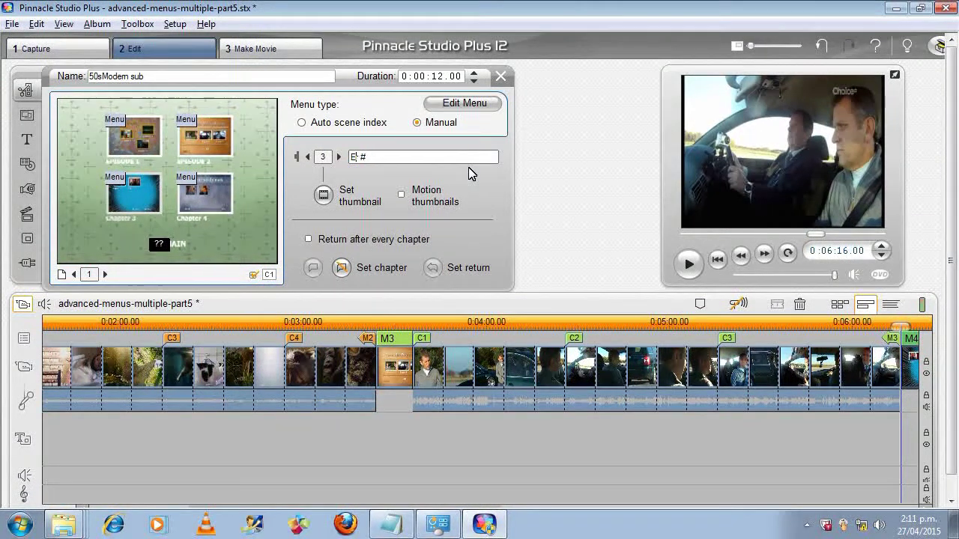
{"action": "type", "text": "PS"}
{"action": "key", "text": "BackSpace"}
{"action": "type", "text": "ISODEr"}
{"action": "key", "text": "BackSpace"}
Change the fourth thumbnail's caption to "EPISODE #" and return the preview to the start of the project
{"action": "left_click", "coordinate": [339, 157]}
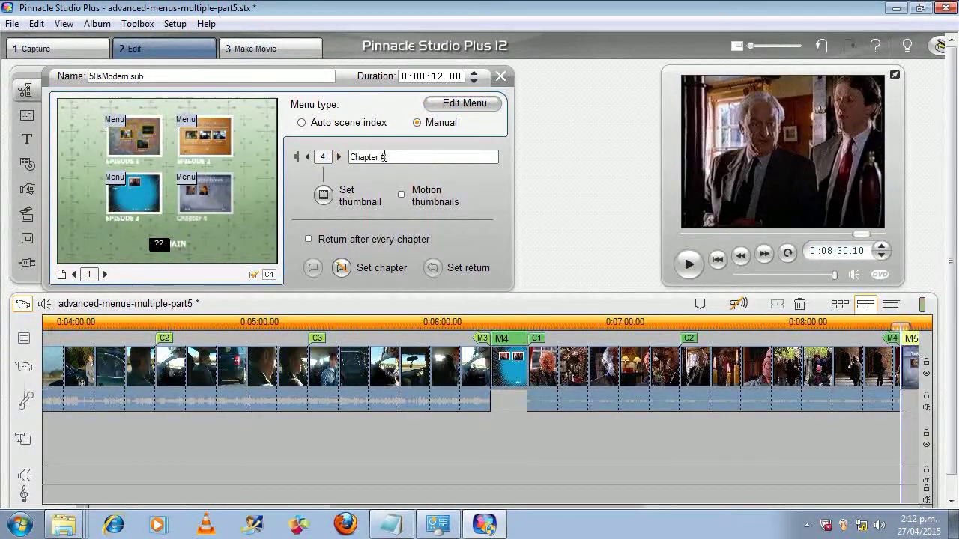
{"action": "double_click", "coordinate": [369, 155]}
{"action": "type", "text": "EPISODE"}
{"action": "left_click", "coordinate": [338, 157]}
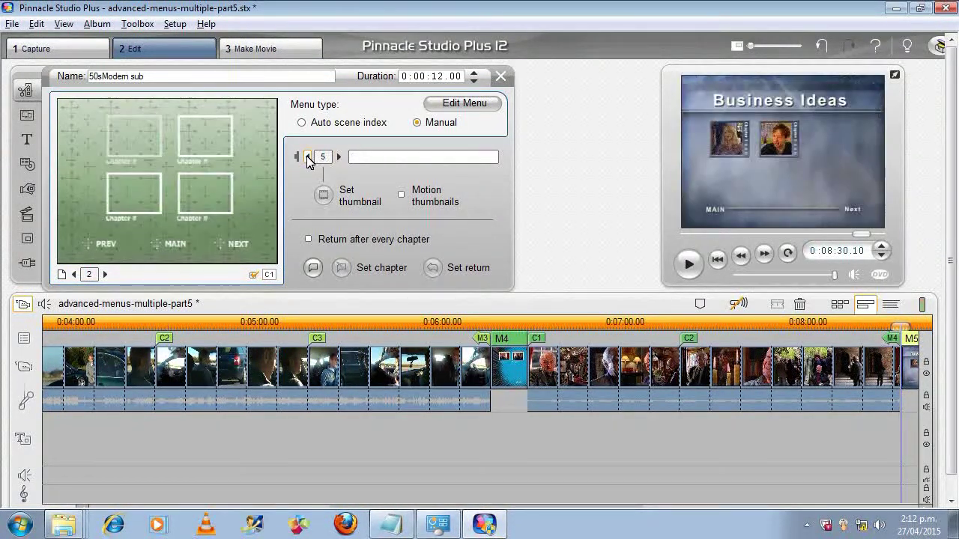
{"action": "left_click", "coordinate": [307, 156]}
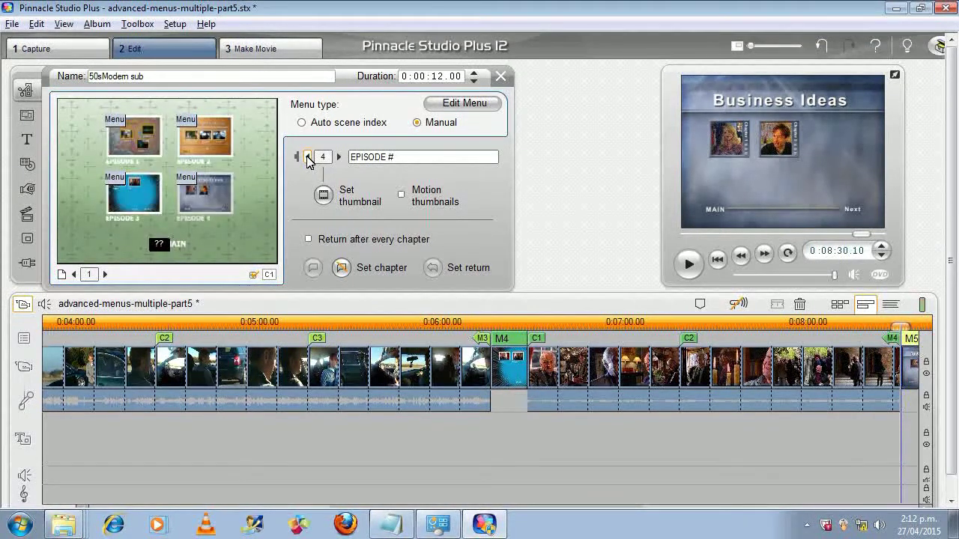
{"action": "left_click", "coordinate": [718, 258]}
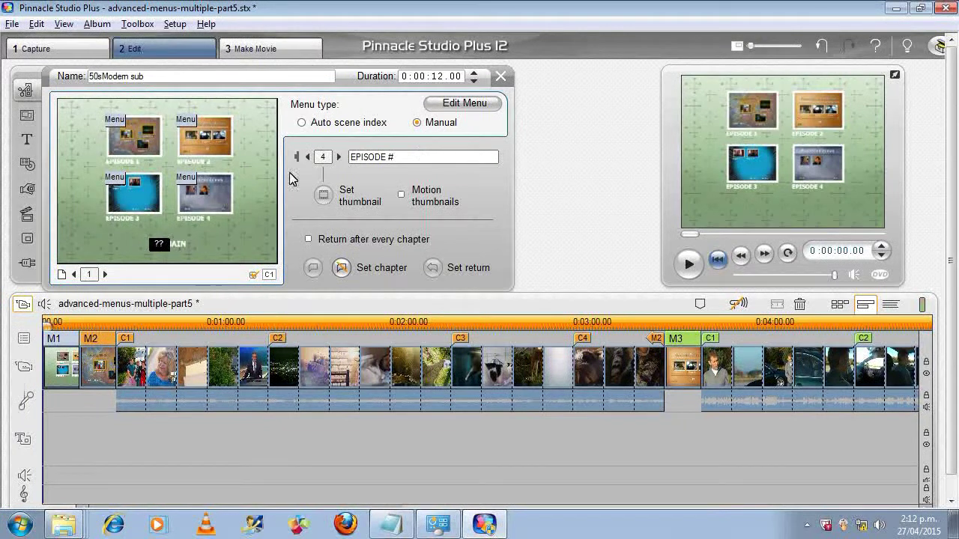
{"action": "left_click_drag", "start_coordinate": [750, 46], "coordinate": [825, 46]}
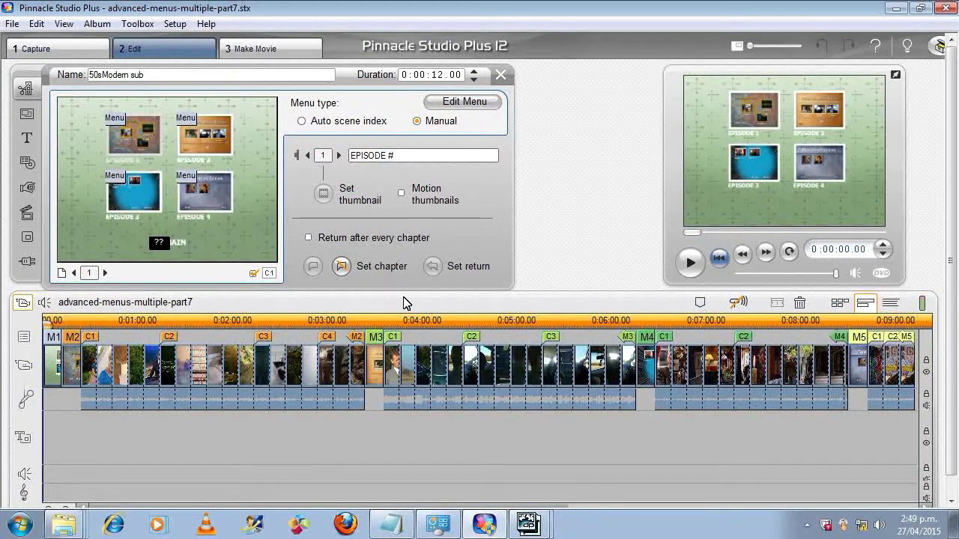
{"action": "key", "text": "KP_Add"}
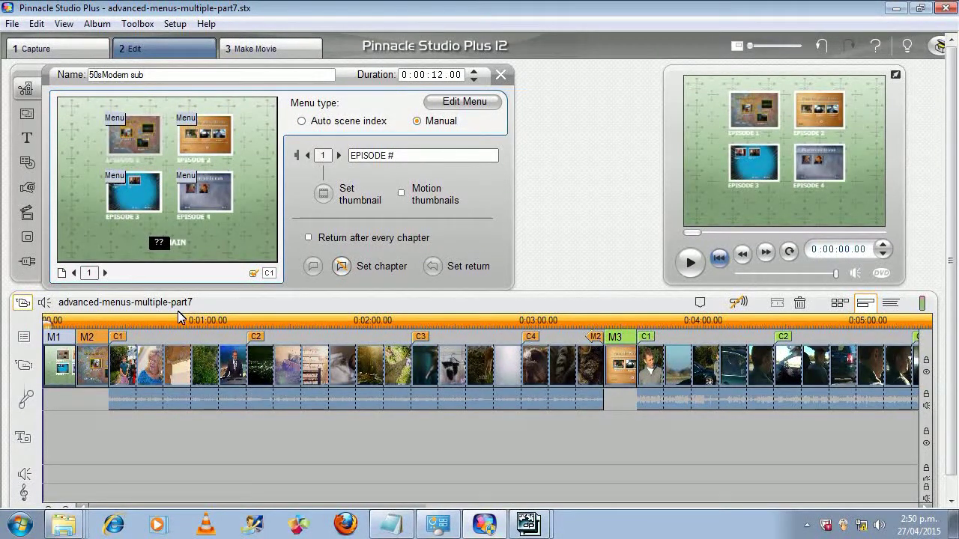
{"action": "key", "text": "ctrl+z"}
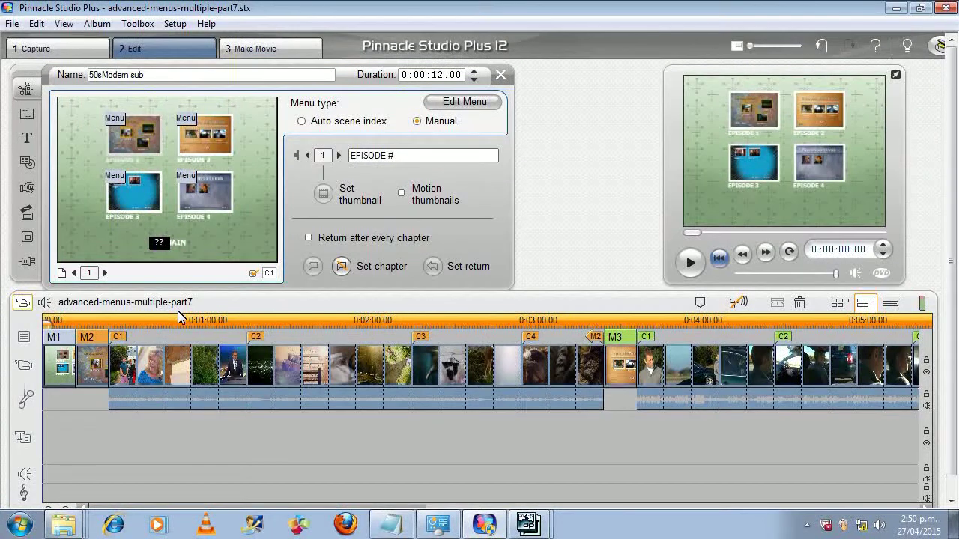